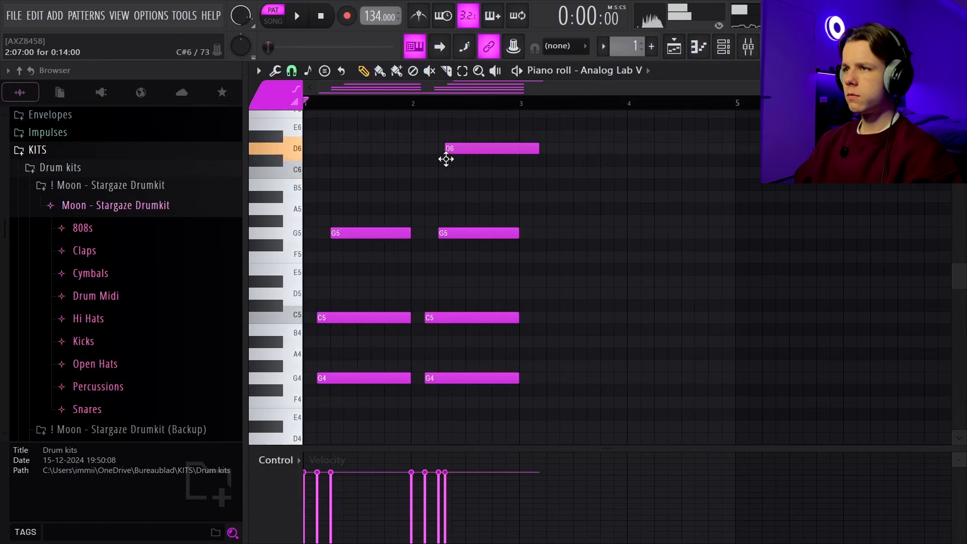
Shorten the D6 note so it ends at bar 3, and duplicate the two-bar phrase into bars 3 and 4.
key("space")
left_click_drag(561, 151, 510, 153)
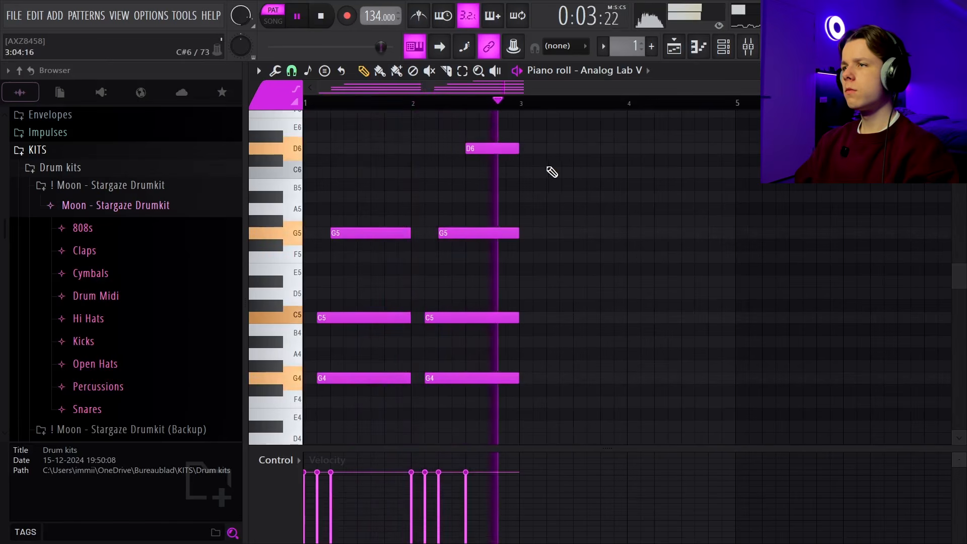
key("ctrl+b")
scroll(639, 201, "down", 1)
key("ctrl+d")
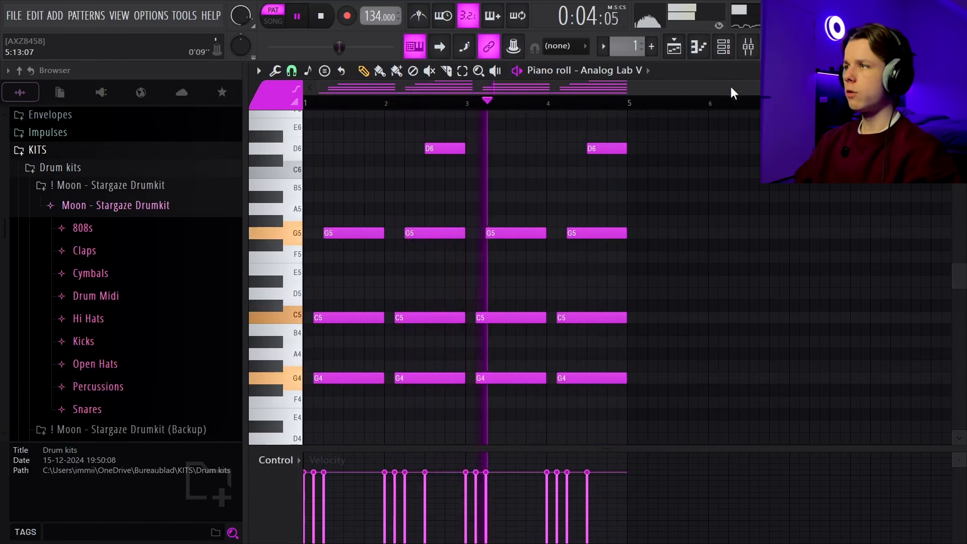
Add one-bar C3 bass notes beneath the C4 notes across all four bars.
scroll(649, 273, "down", 4)
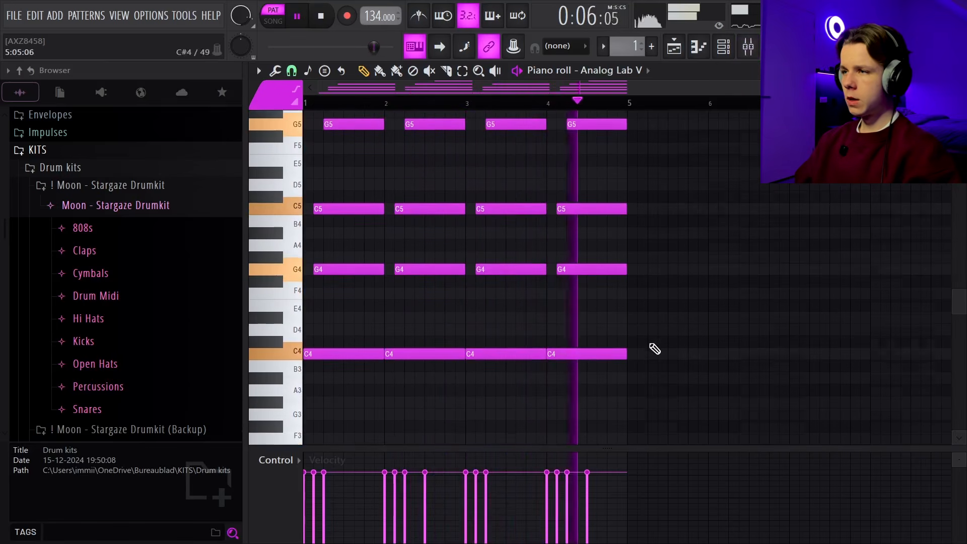
scroll(651, 345, "down", 3)
left_click_drag(685, 322, 368, 243)
left_click(360, 389)
left_click_drag(331, 391, 275, 374)
key("ctrl+b")
key("ctrl+b")
key("ctrl+b")
left_click(584, 361, "ctrl")
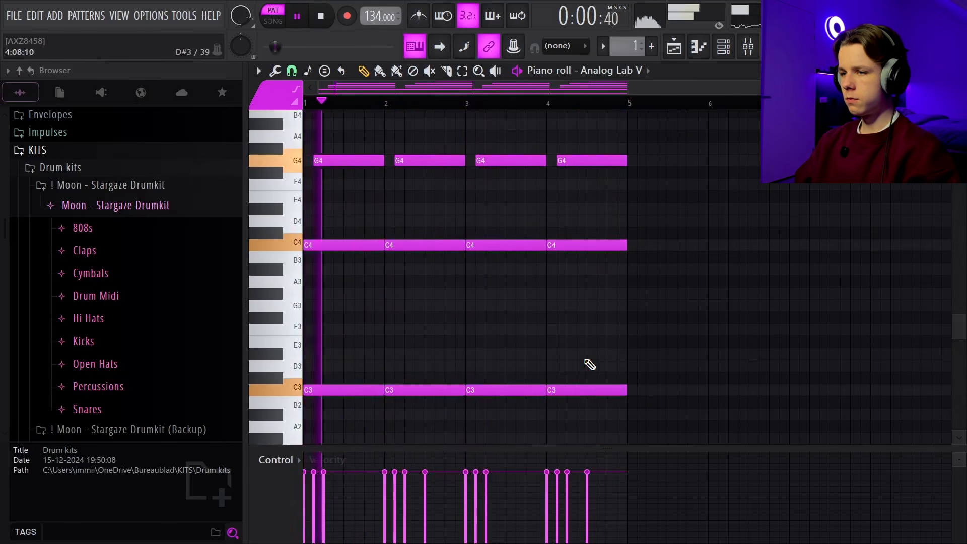
Select the four C3 notes and lower their velocity.
scroll(604, 363, "down", 3)
left_click_drag(648, 359, 363, 267)
scroll(476, 271, "down", 4)
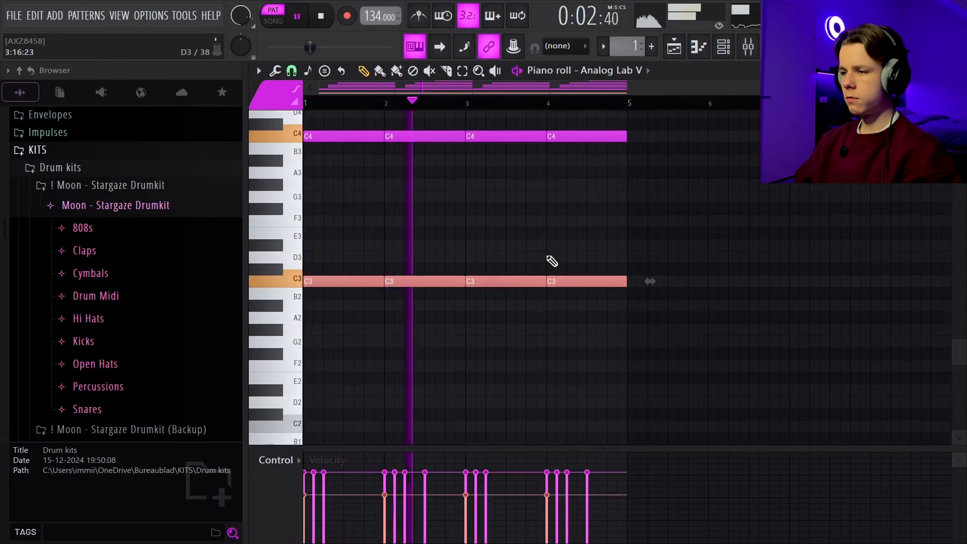
scroll(579, 257, "down", 1)
Randomize the velocities of all notes from C4 upward with a bipolar velocity level of about -23%.
scroll(705, 292, "up", 4)
left_click_drag(718, 328, 211, 37)
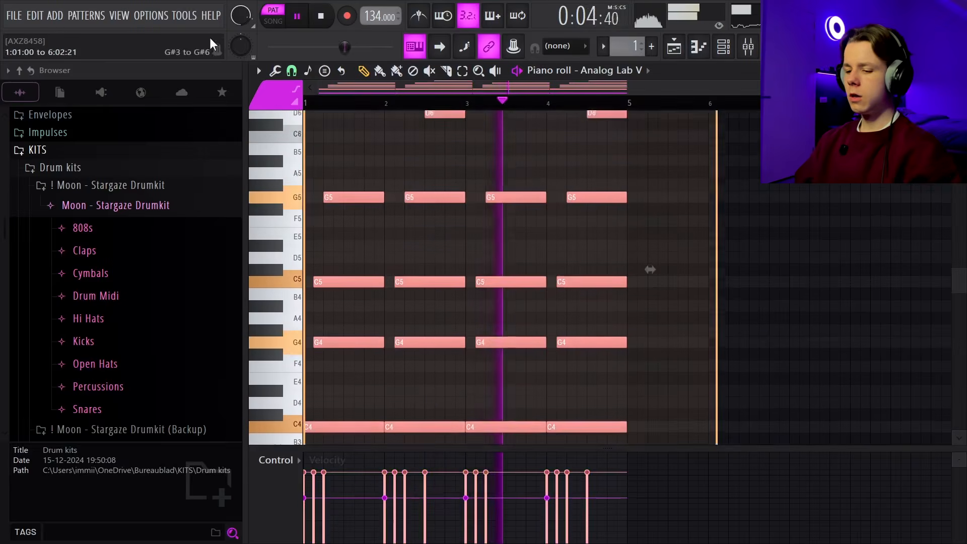
scroll(499, 231, "up", 1)
key("alt+r")
left_click_drag(455, 344, 455, 358)
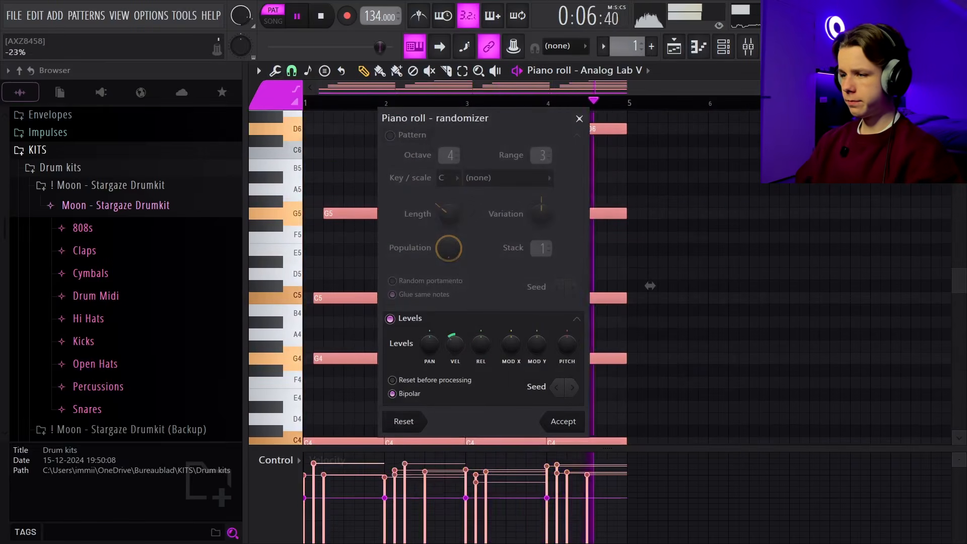
left_click(562, 421)
scroll(746, 363, "up", 1)
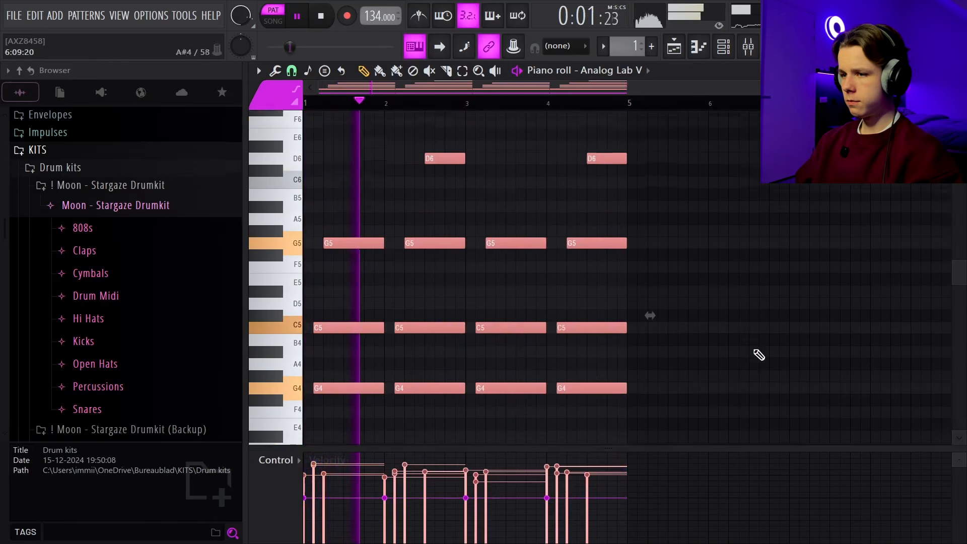
scroll(759, 354, "up", 1)
left_click(755, 342, "ctrl")
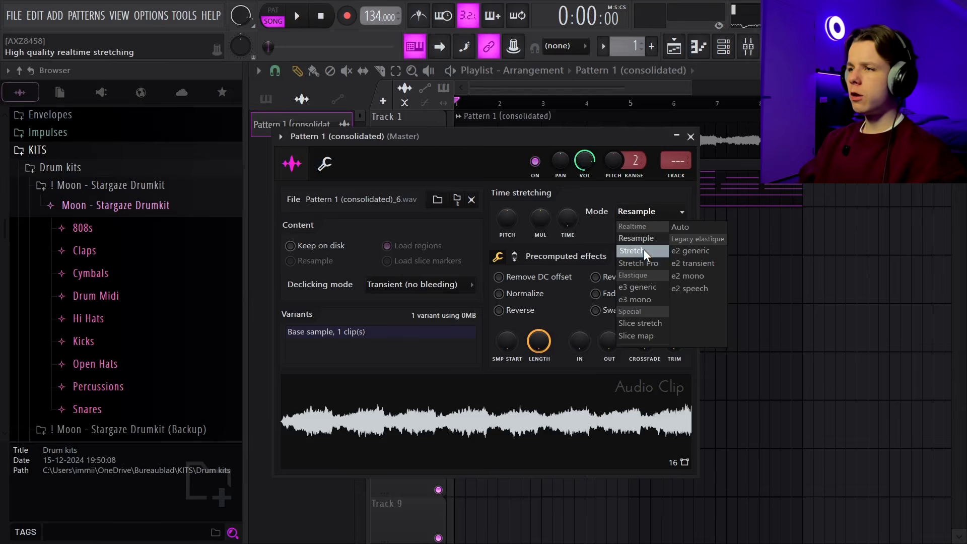
Set the consolidated audio clip's time stretching to Stretch mode, reverse the sample and slightly raise its stretch pitch.
left_click(644, 250)
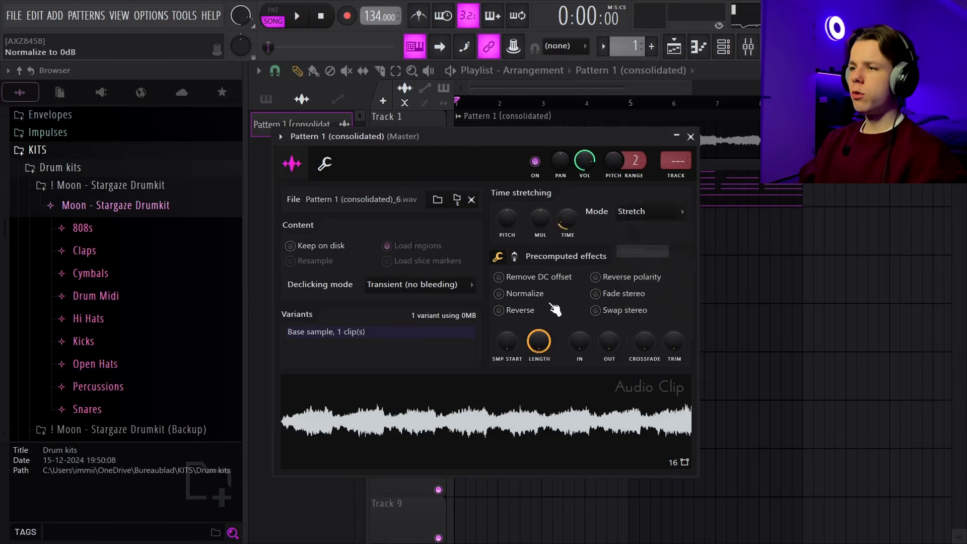
left_click(517, 312)
left_click_drag(569, 141, 663, 207)
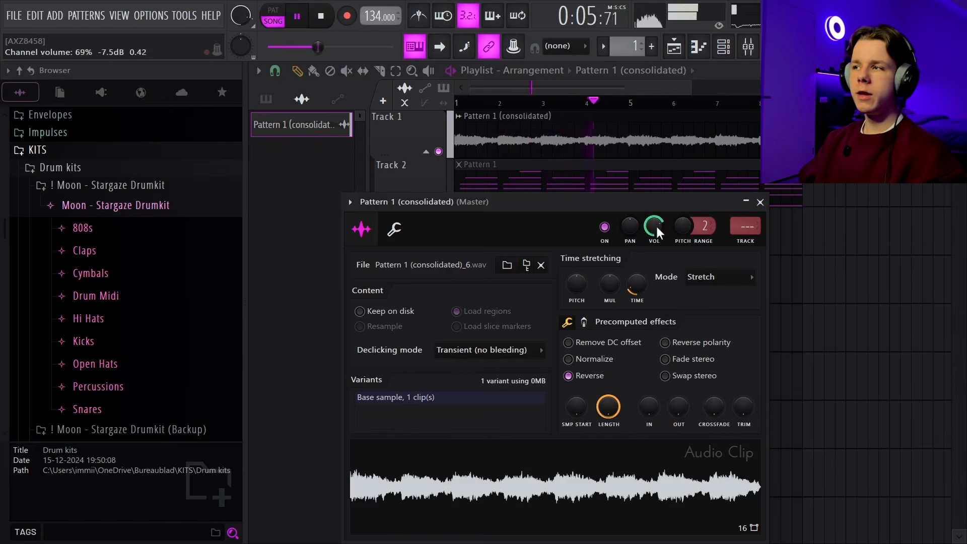
left_click_drag(672, 204, 667, 190)
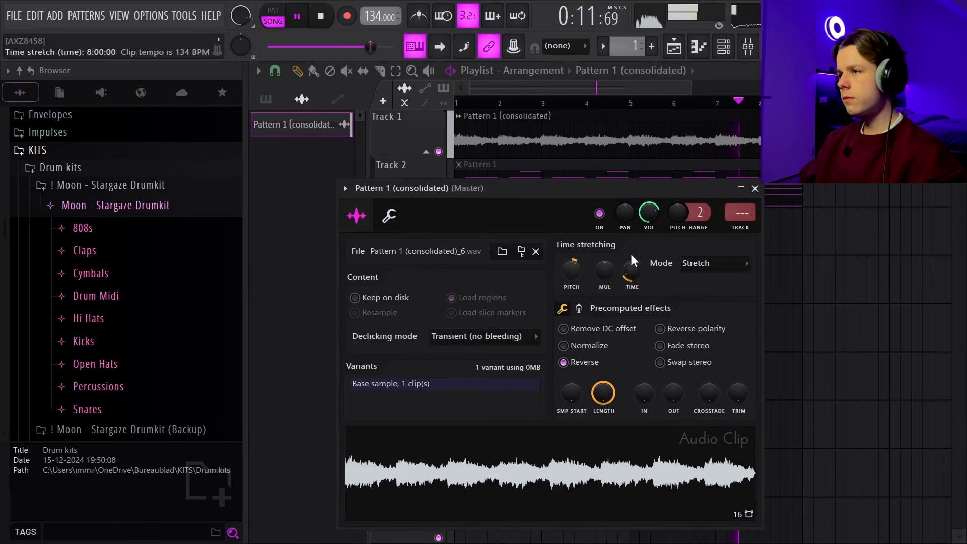
left_click(756, 190)
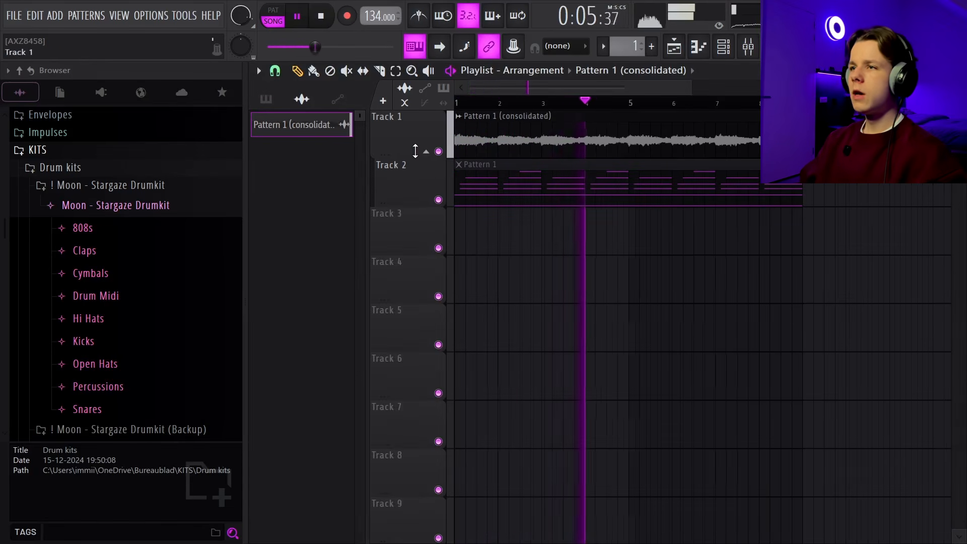
scroll(461, 127, "up", 6)
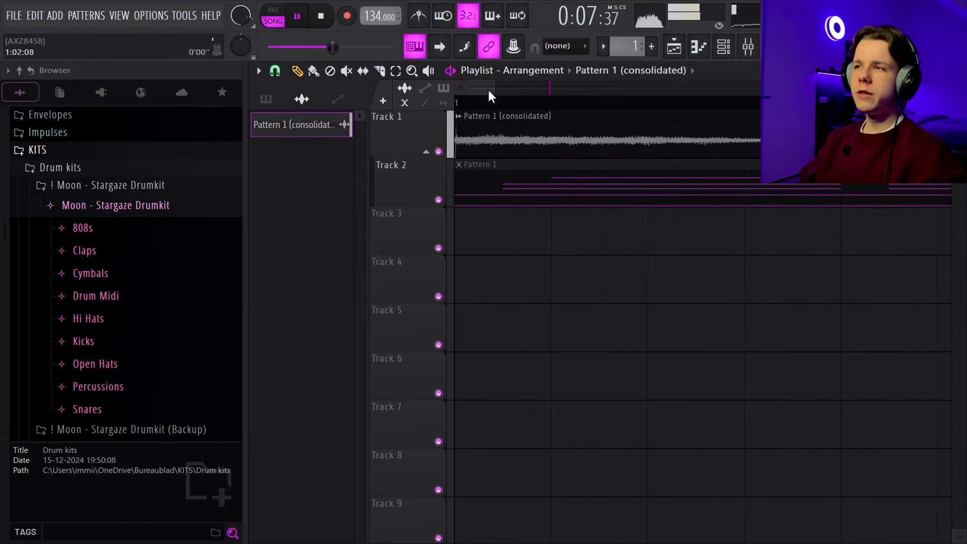
scroll(544, 215, "down", 6)
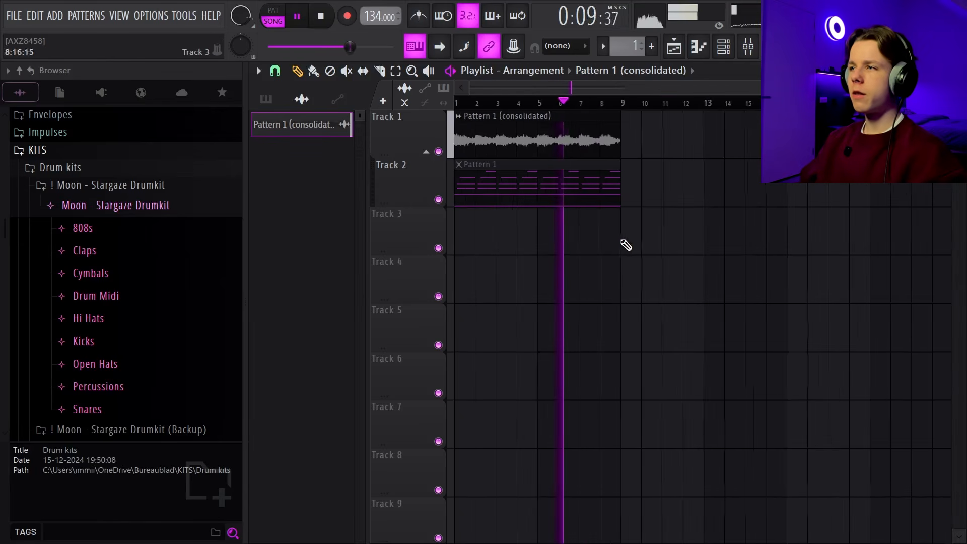
scroll(475, 244, "up", 3)
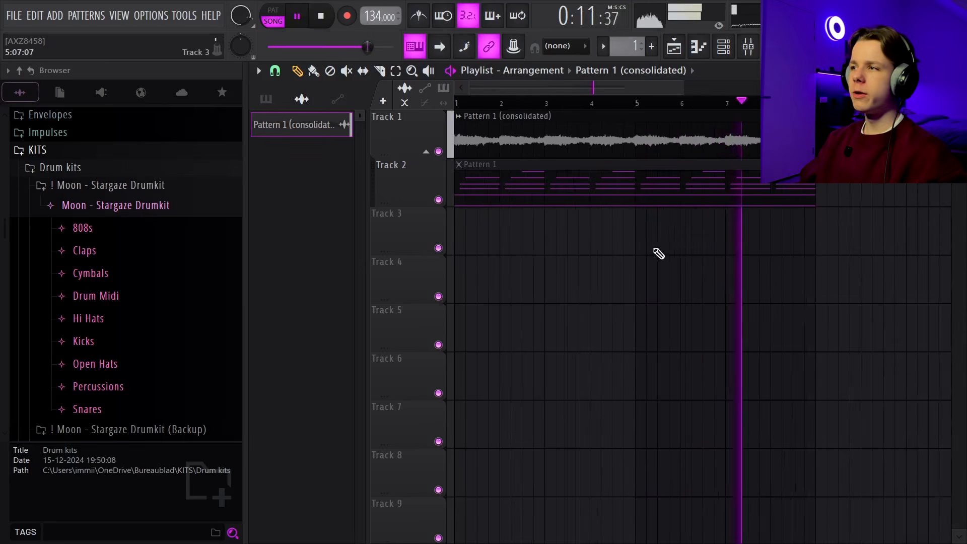
scroll(658, 252, "down", 2)
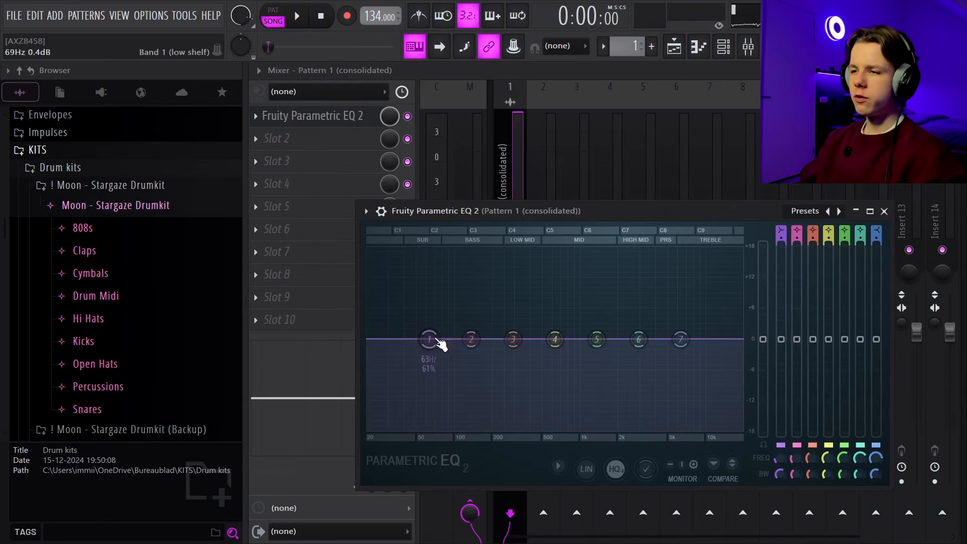
Turn EQ band 1 into a high-pass filter at about 100 Hz and boost band 2 by about 4 dB near 110 Hz.
right_click(440, 344)
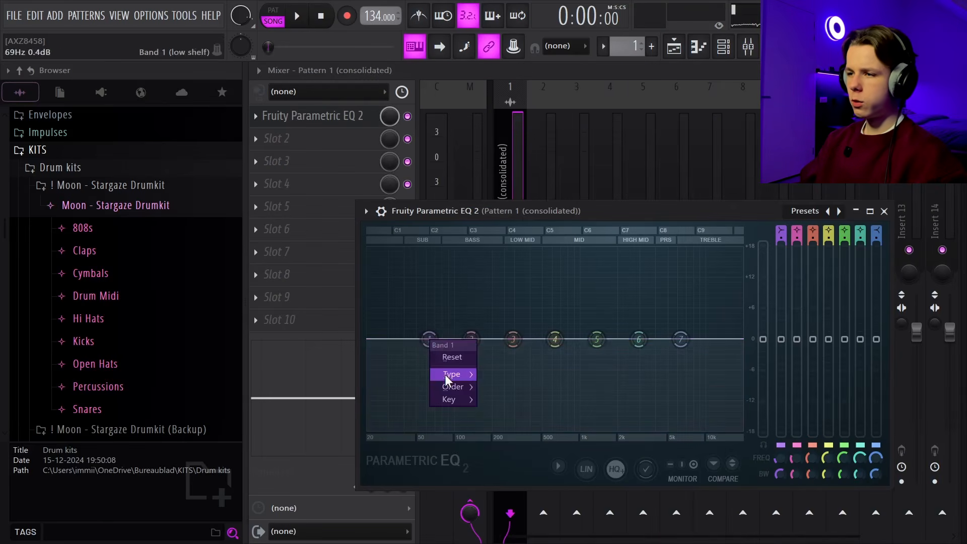
mouse_move(456, 373)
left_click(523, 412)
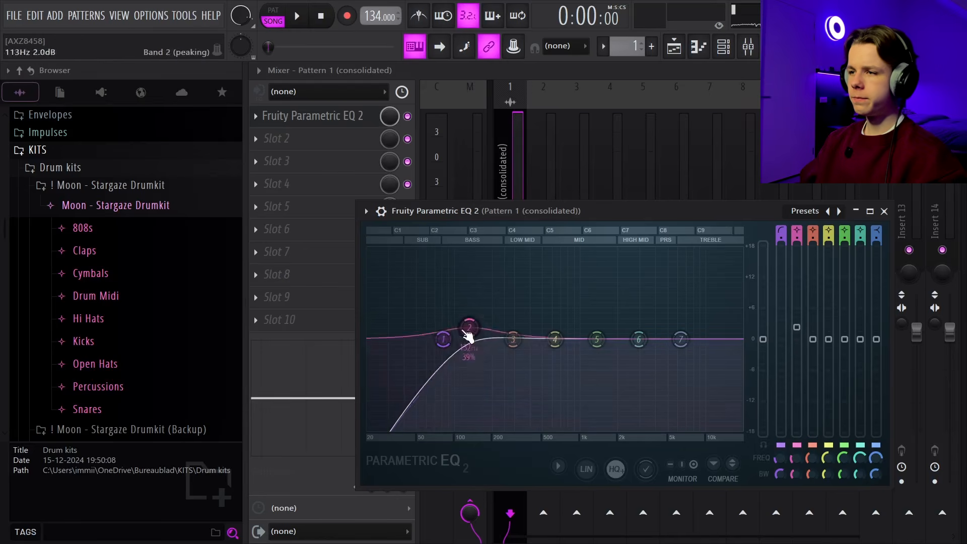
key("space")
left_click_drag(444, 339, 464, 339)
left_click_drag(470, 328, 468, 321)
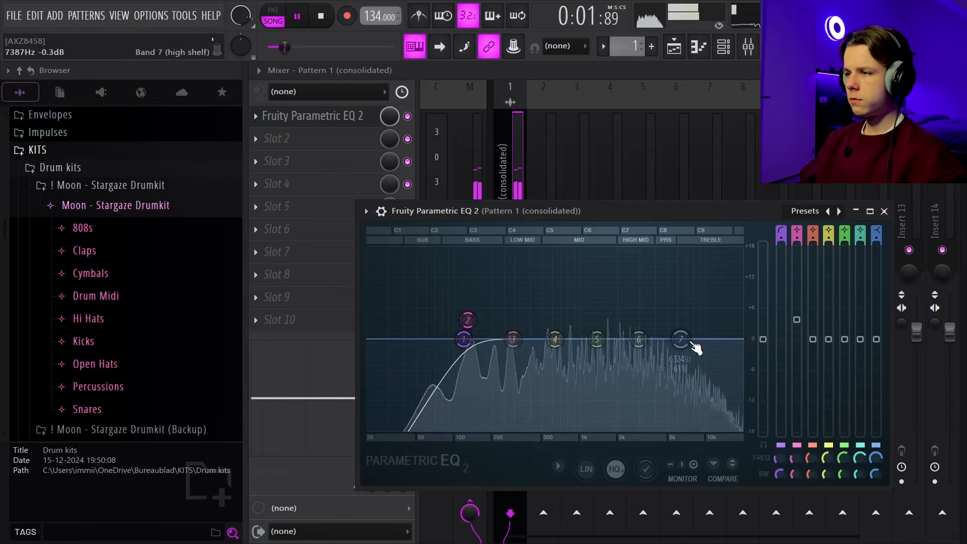
Boost EQ band 6 by about 9 dB near 4.7 kHz, cut band 4 slightly, and set the band 7 high shelf to -6 dB at 6429 Hz.
left_click_drag(695, 346, 695, 360)
left_click_drag(639, 339, 664, 295)
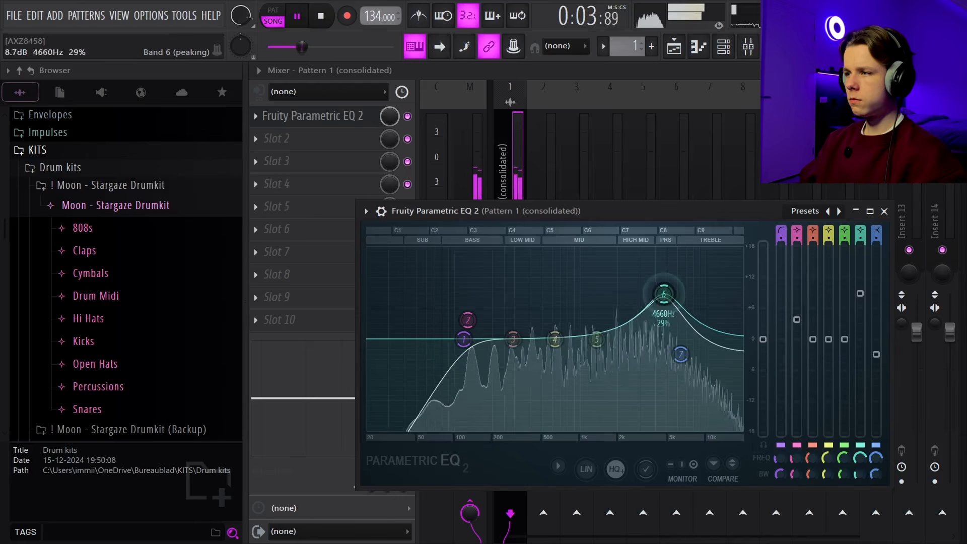
left_click_drag(680, 354, 683, 364)
left_click_drag(665, 295, 663, 293)
left_click_drag(555, 339, 560, 347)
left_click_drag(663, 293, 666, 291)
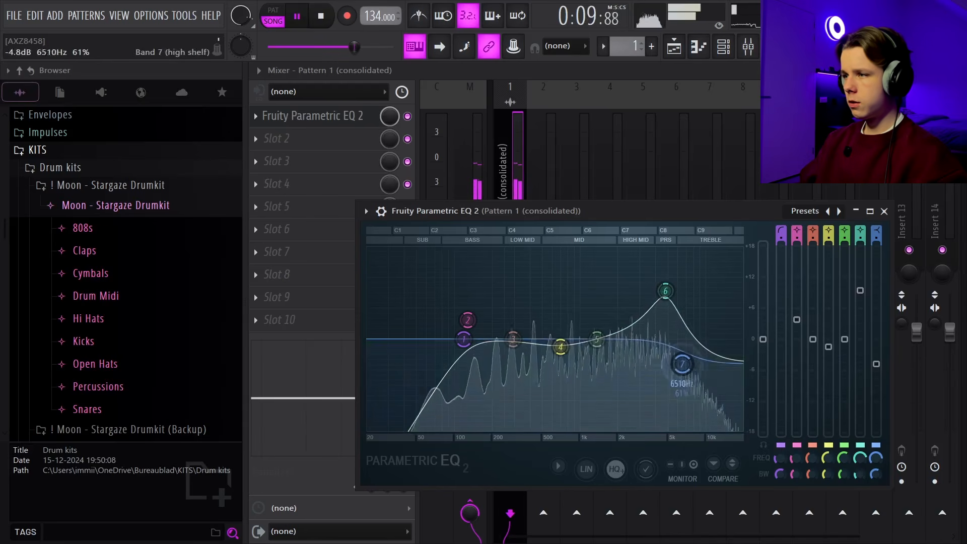
left_click_drag(698, 212, 680, 207)
left_click_drag(664, 358, 664, 364)
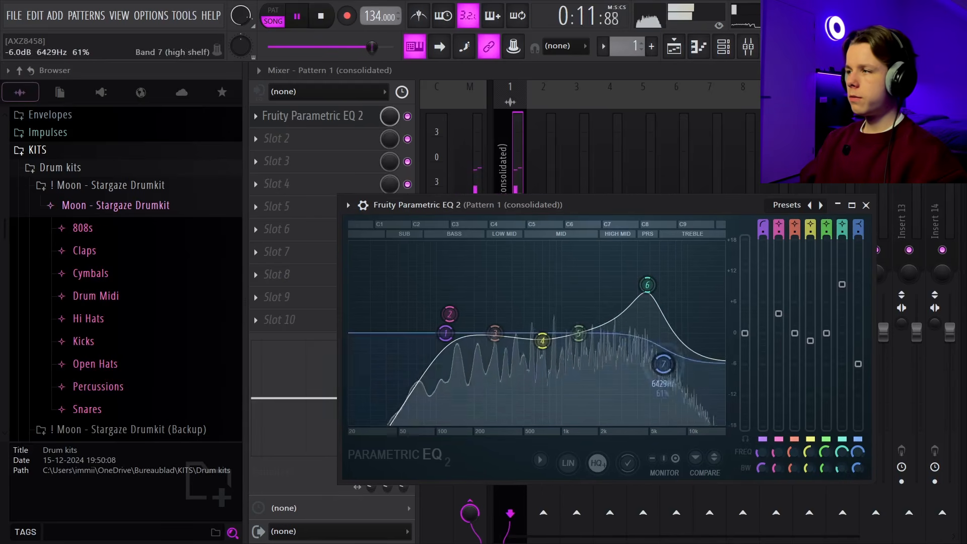
left_click(867, 206)
Load ValhallaSupermassive in slot 2 with the 80s Mod Room preset, setting high cut to 3760 Hz, mod depth to 72% and mix to 44.8%.
left_click(349, 138)
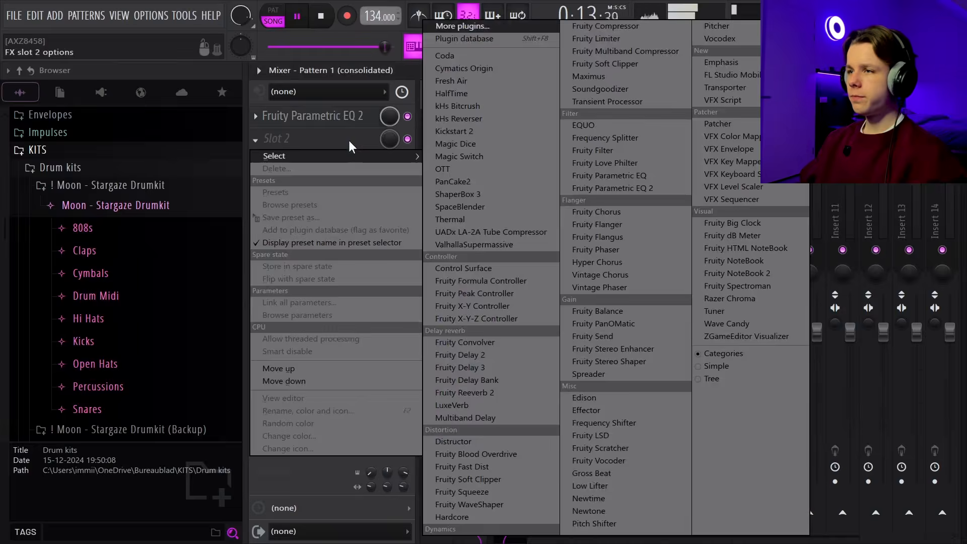
left_click(516, 243)
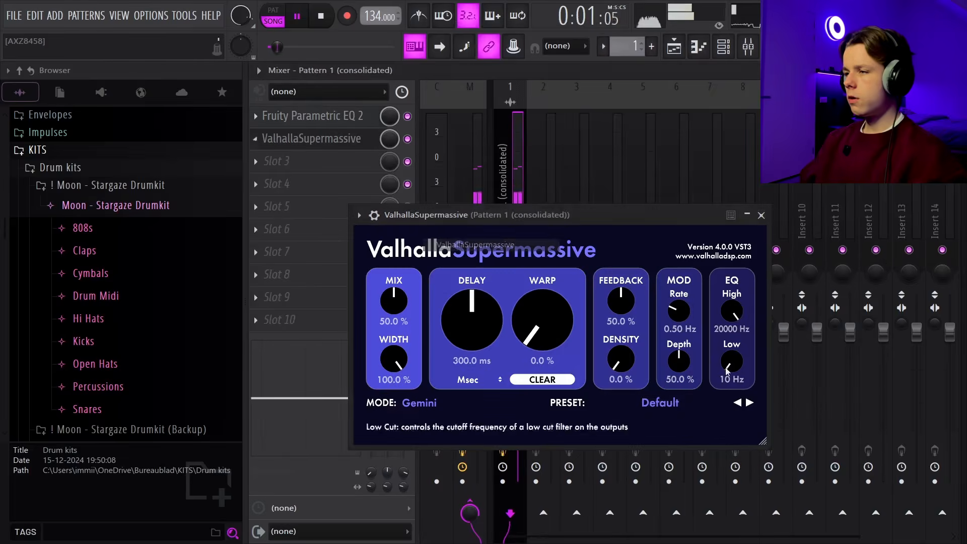
left_click(691, 404)
mouse_move(655, 345)
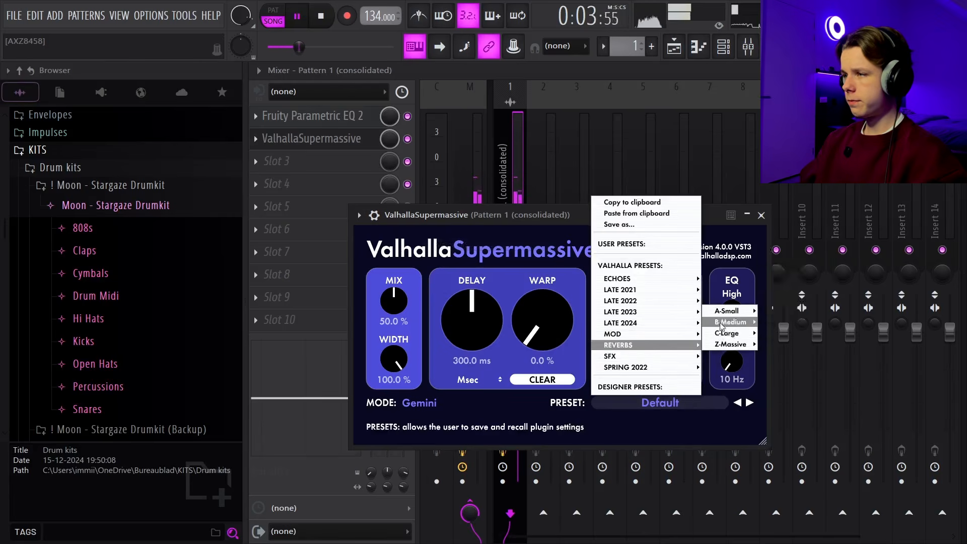
mouse_move(731, 322)
left_click(790, 222)
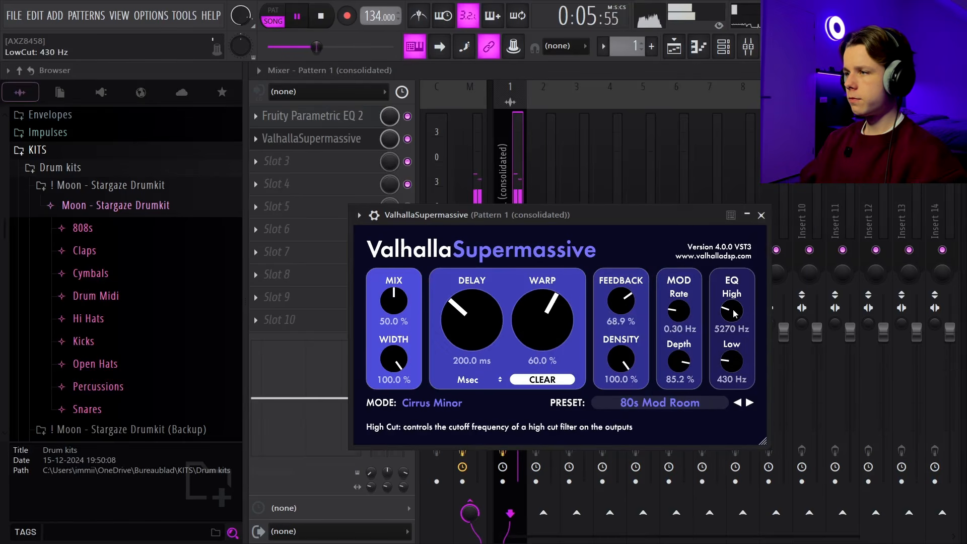
left_click_drag(395, 302, 417, 297)
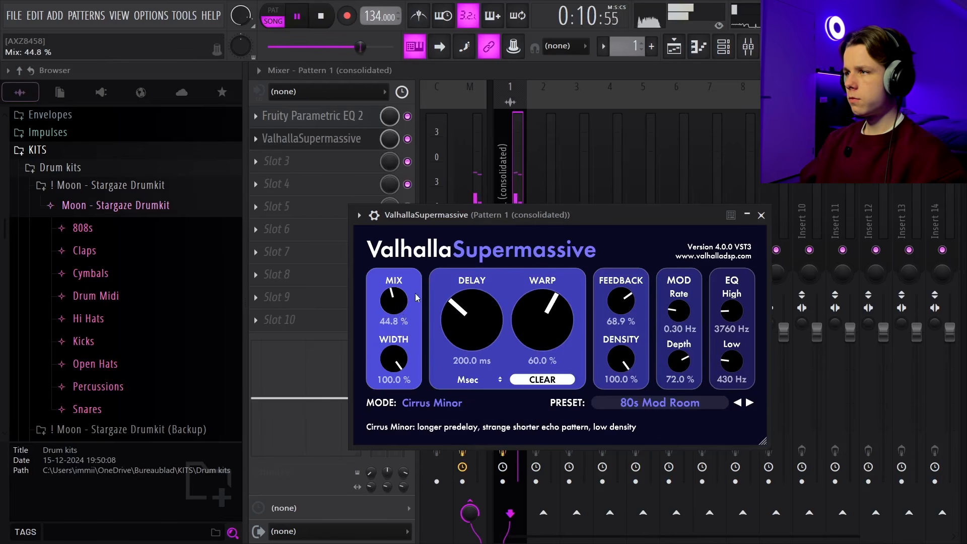
left_click(761, 217)
Remove the original Pattern 1 clip from Track 2 of the playlist and stop playback.
left_click(954, 70)
left_click(755, 188)
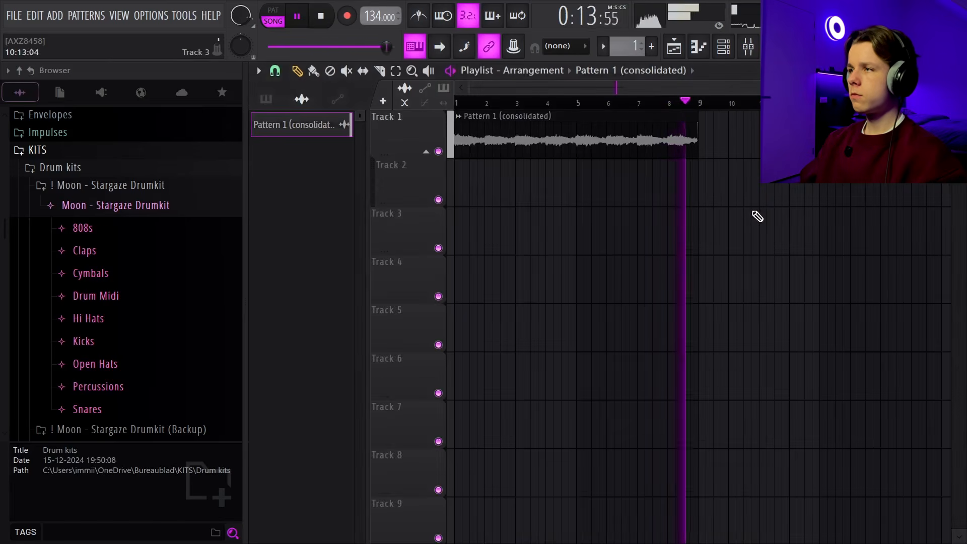
key("space")
Load the UADx LA-2A Tube Compressor in slot 3 with peak reduction at 30 and gain at 58.
key("F9")
left_click(368, 169)
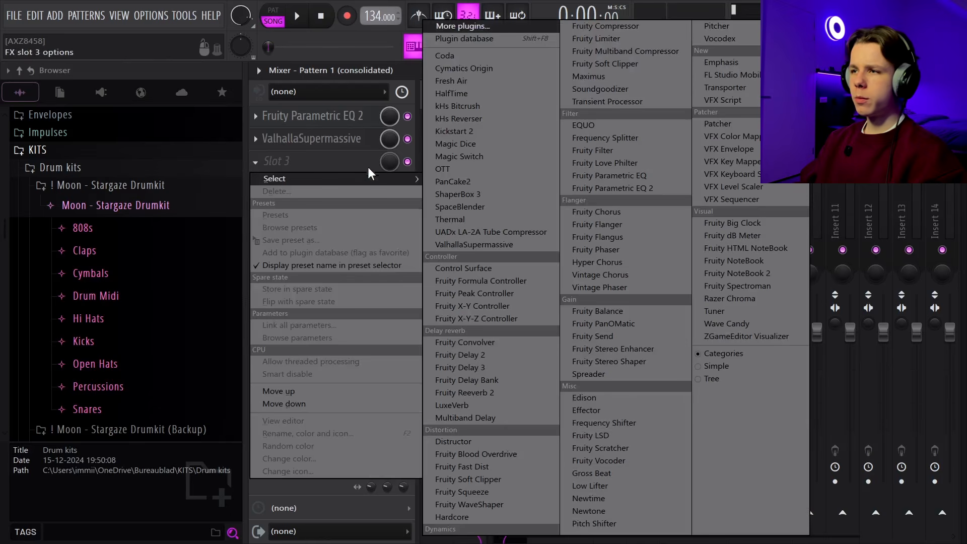
left_click(512, 231)
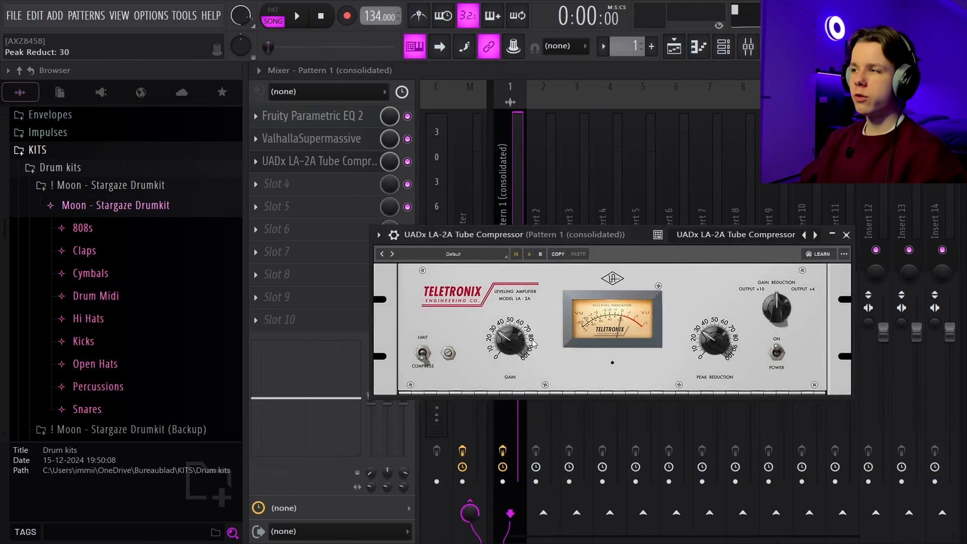
left_click_drag(670, 235, 674, 254)
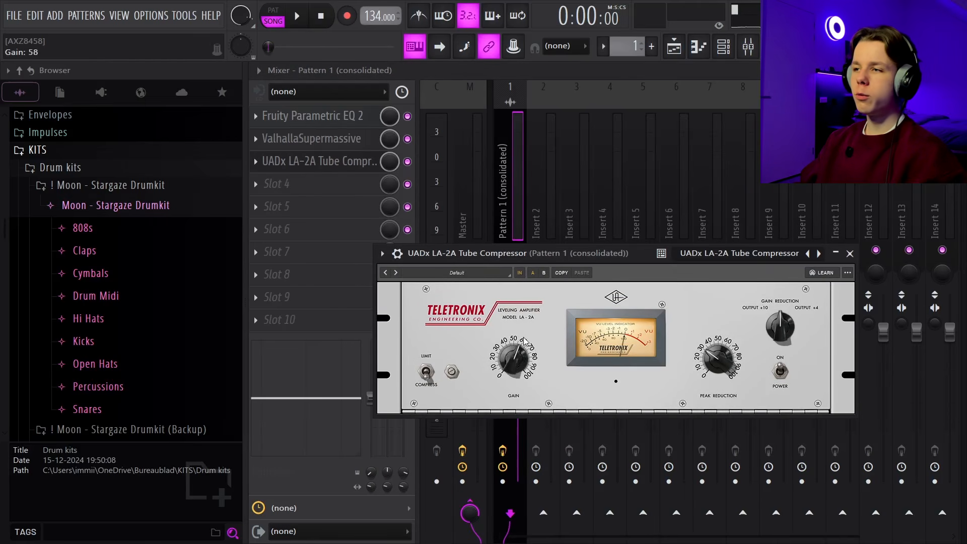
left_click(851, 254)
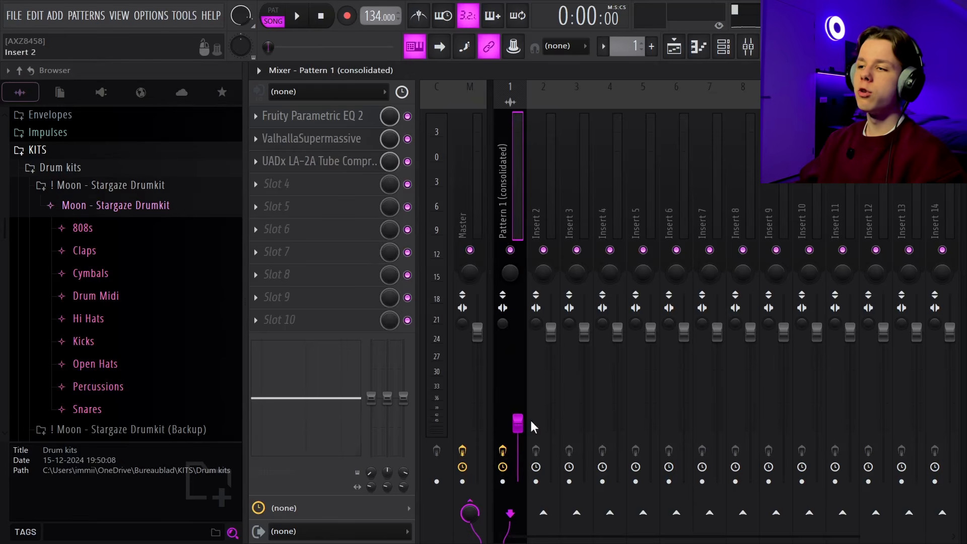
Lower the consolidated track's mixer fader and set the LA-2A gain to 65 during playback.
key("space")
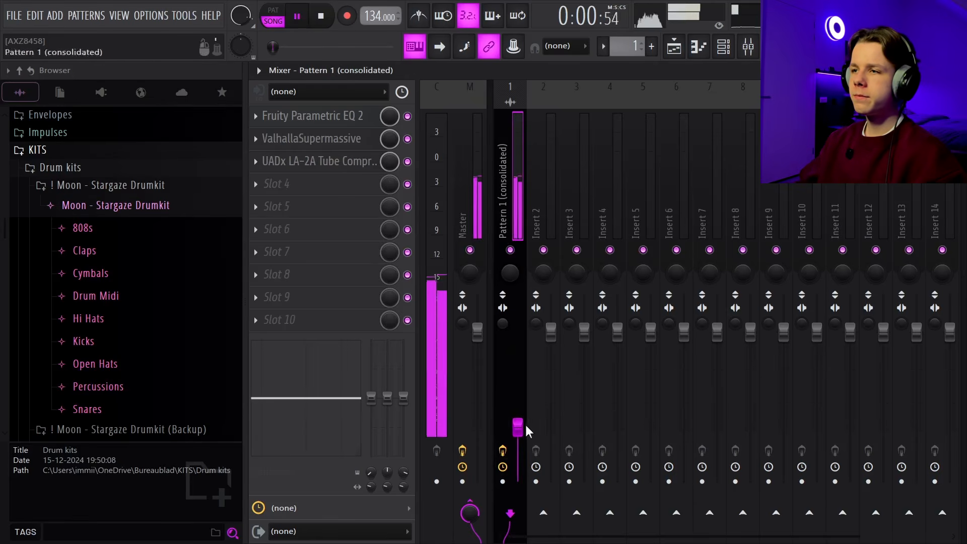
left_click(370, 162)
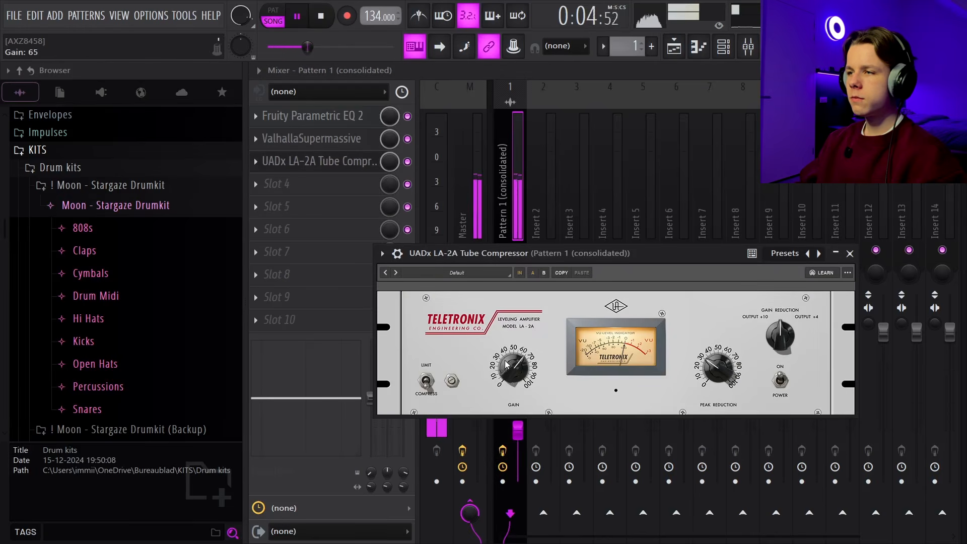
Close the compressor's window and bring up the playlist with the consolidated clip.
left_click(851, 254)
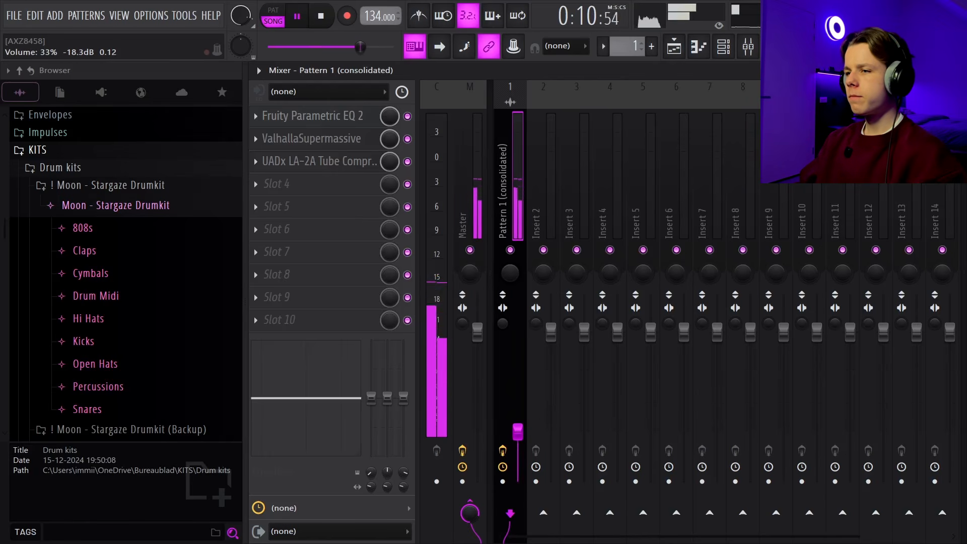
key("F5")
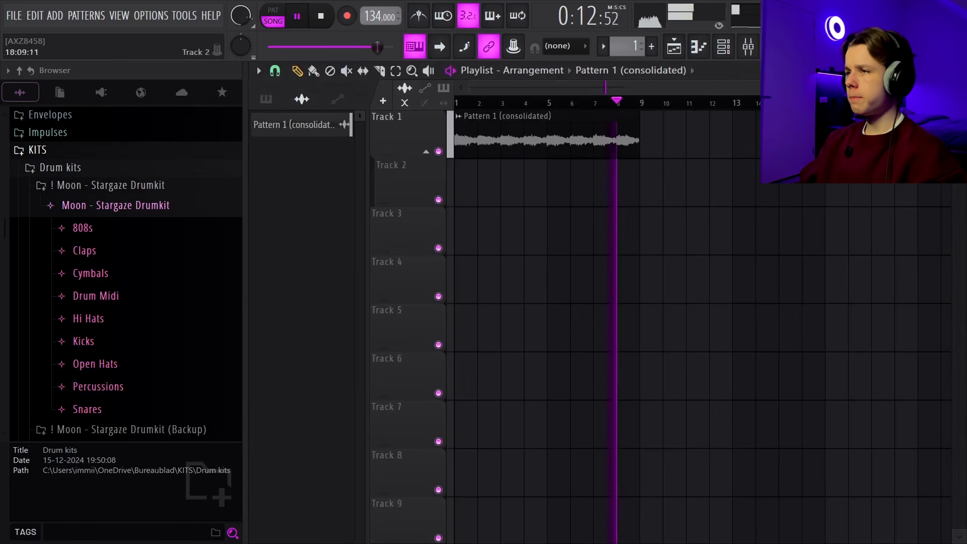
scroll(781, 177, "down", 1)
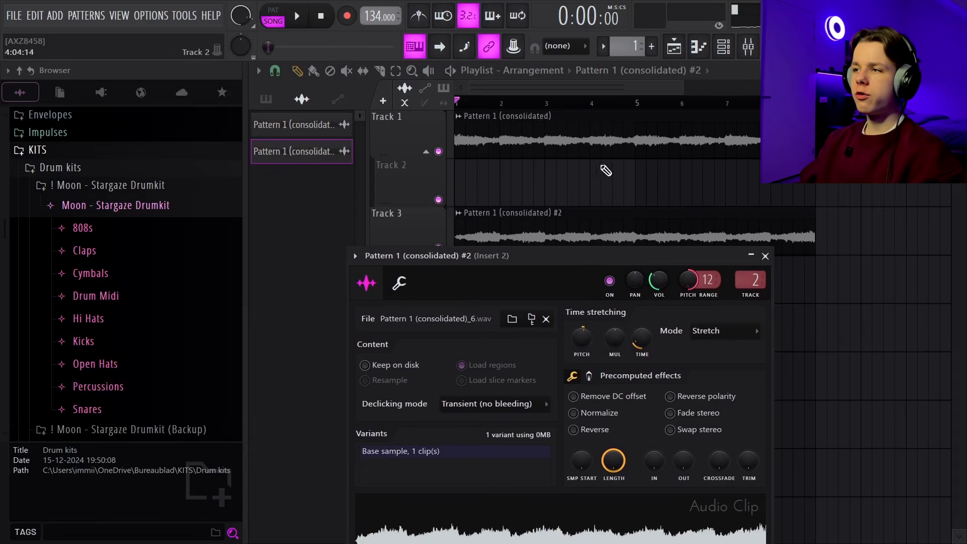
Examine the clip settings of the Track 3 copy, close them, and look over both consolidated clips in the playlist.
left_click_drag(573, 264, 564, 244)
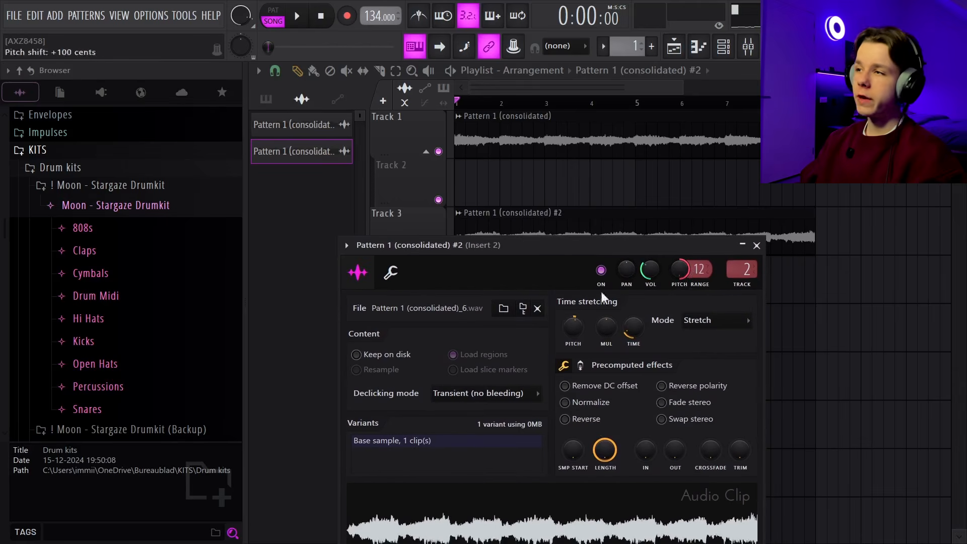
mouse_move(659, 244)
left_mouse_down()
mouse_move(666, 267)
mouse_move(664, 260)
left_mouse_up()
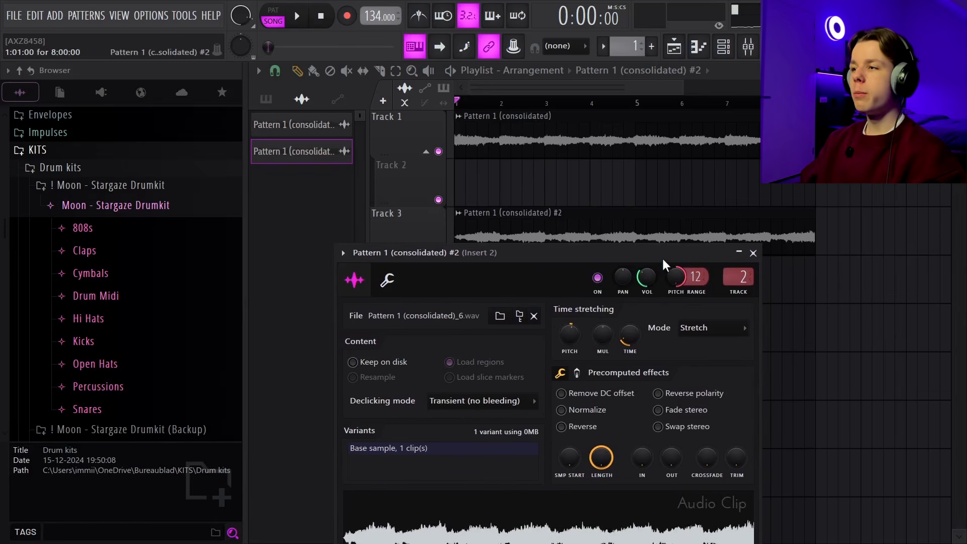
left_click(753, 253)
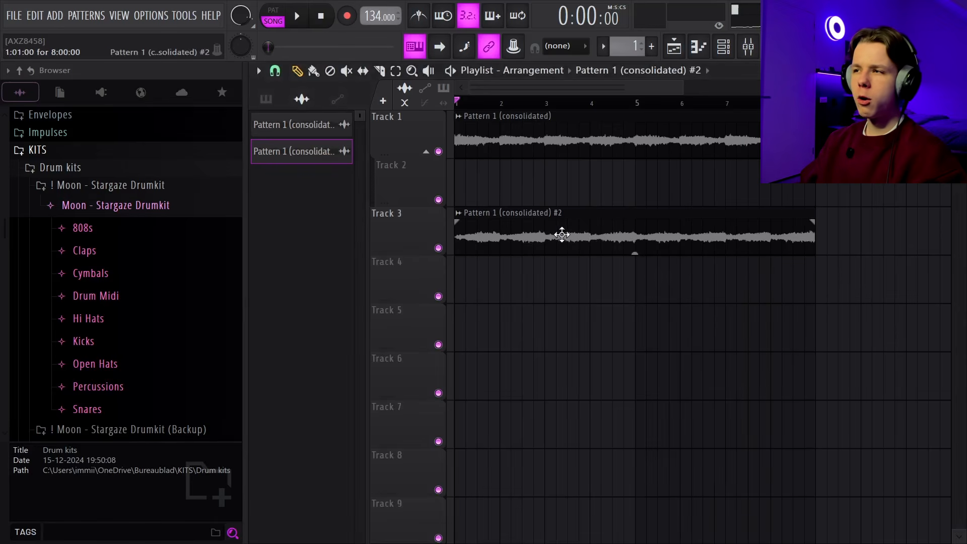
left_click(626, 217)
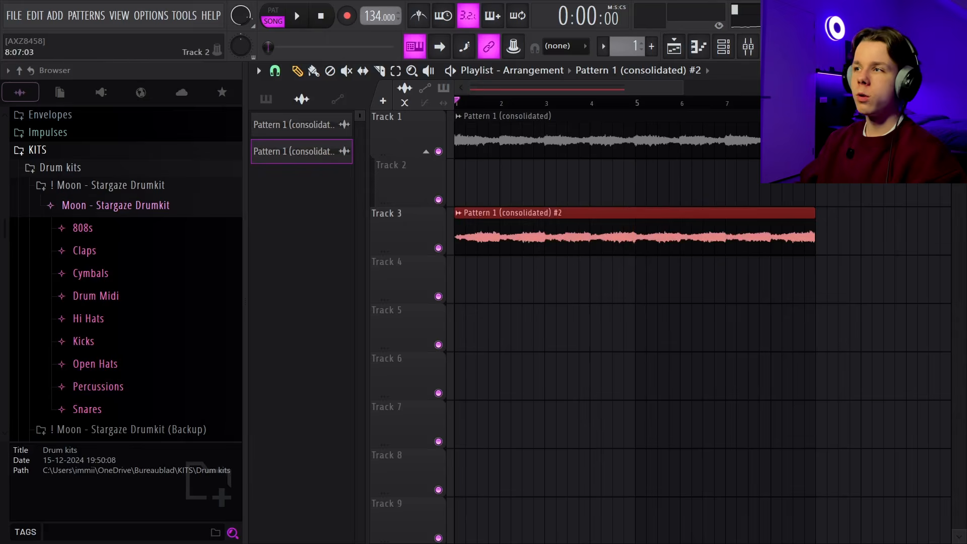
left_click(675, 144)
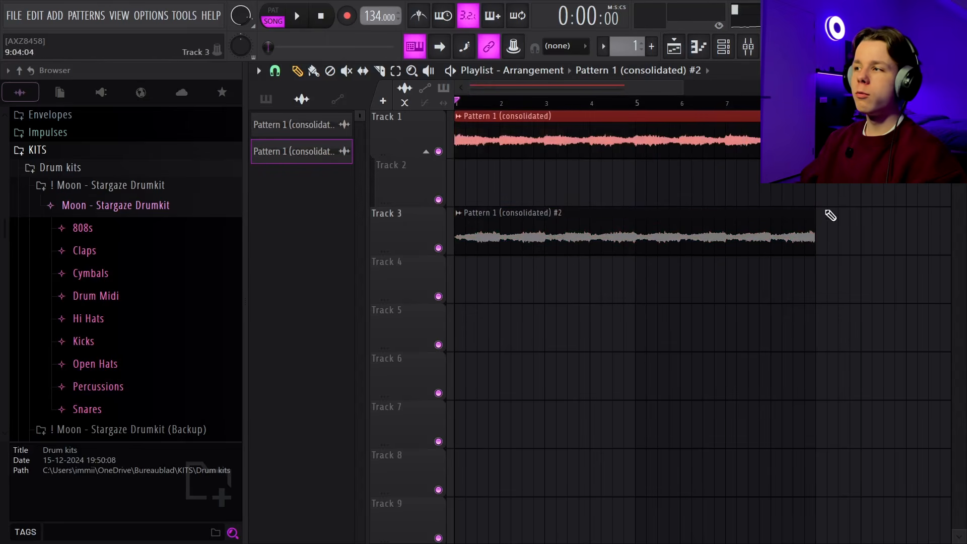
left_click(761, 277, "ctrl")
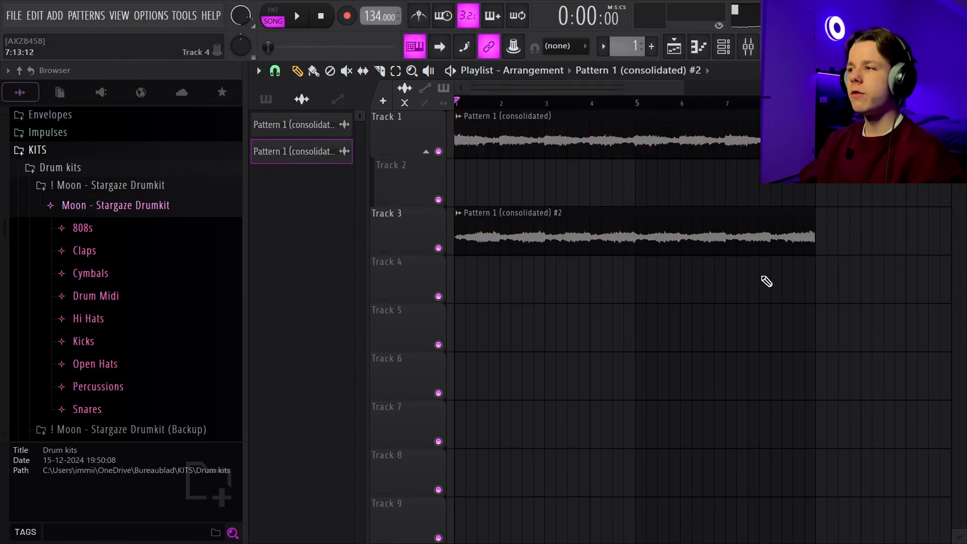
scroll(700, 280, "down", 2)
scroll(413, 275, "up", 5)
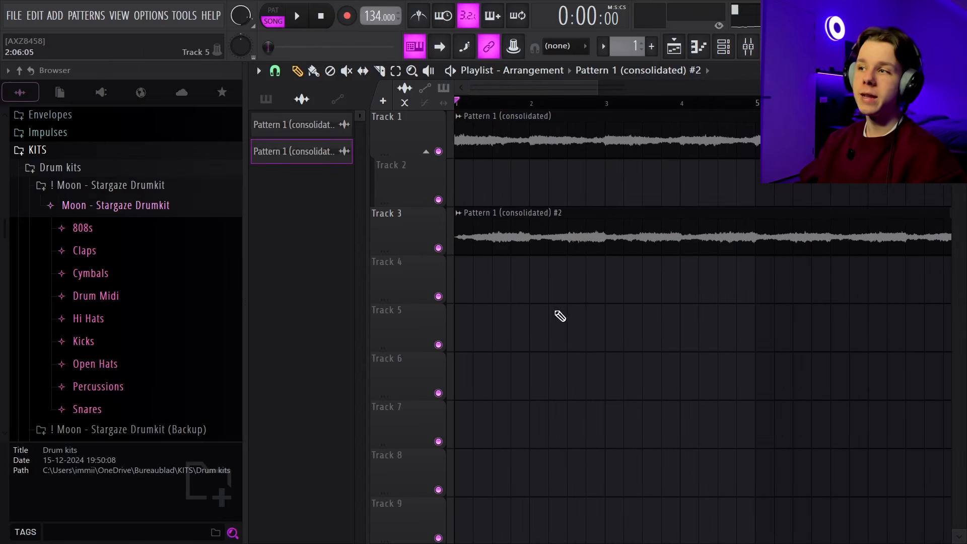
Slice the Track 3 clip midway through bar 2 and at the start of bar 3 during playback.
key("space")
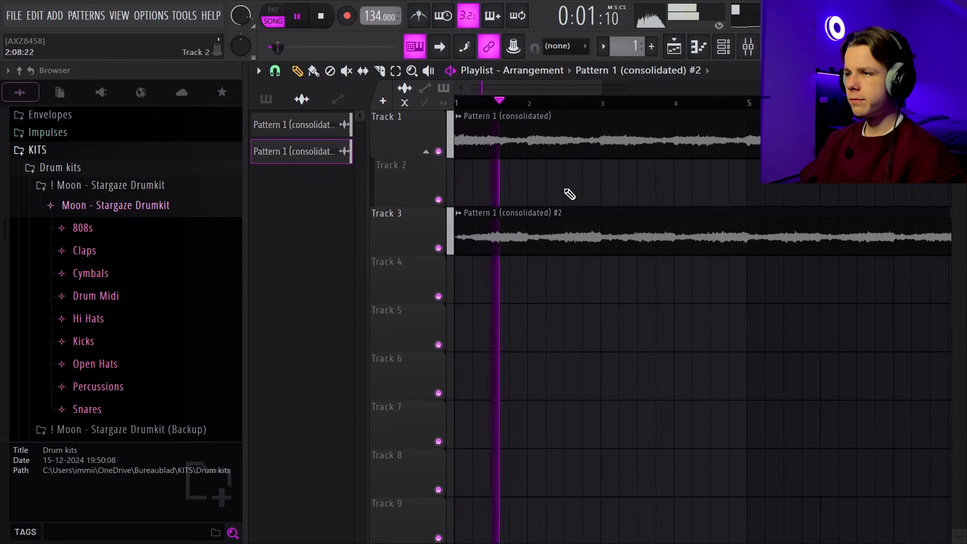
left_click(380, 71)
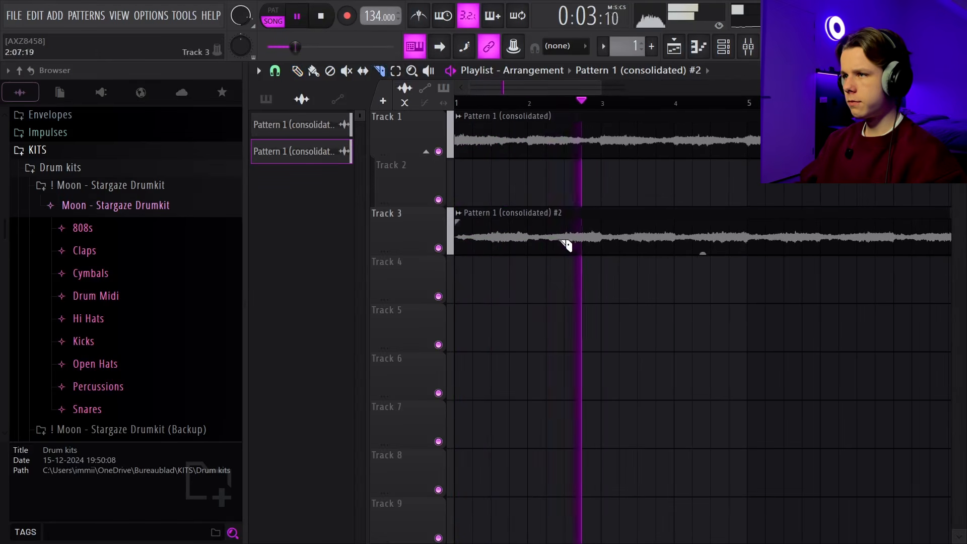
scroll(568, 245, "up", 3)
left_click(537, 234)
left_click(632, 243)
scroll(546, 247, "down", 3)
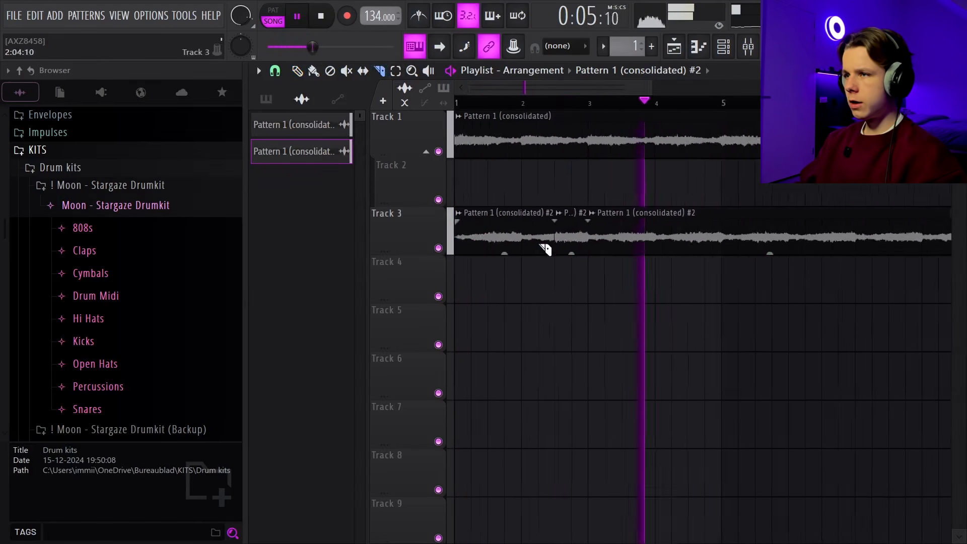
Delete the sliced sections before and after the half-bar piece on Track 3, keeping only that piece.
scroll(546, 248, "down", 2)
left_click(495, 246, "ctrl")
key("Delete")
scroll(524, 241, "up", 3)
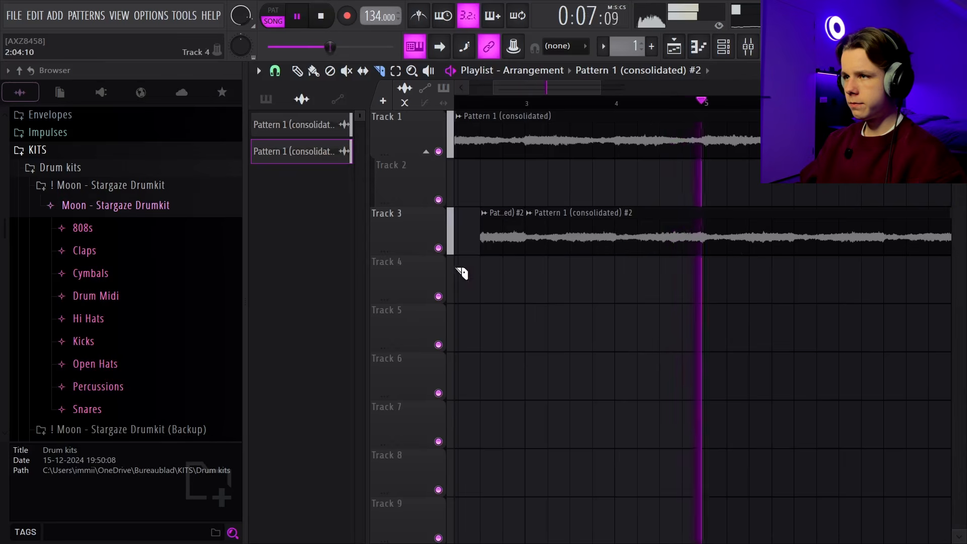
scroll(463, 273, "up", 2)
scroll(662, 234, "down", 1)
left_click(664, 247, "ctrl")
key("Delete")
key("space")
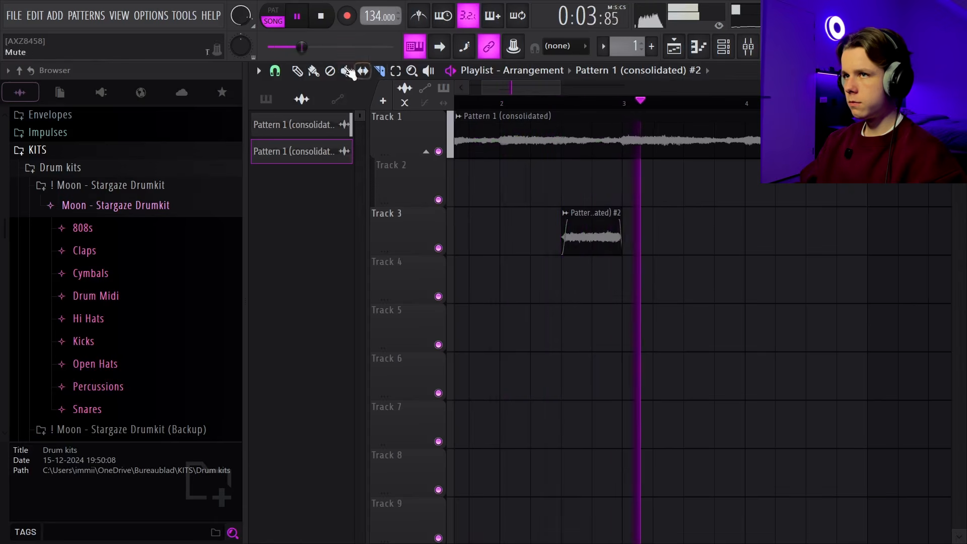
Place a copy of the half-bar piece in the second half of bar 4 and move both pieces to Track 2.
left_click(811, 232)
scroll(836, 287, "down", 2)
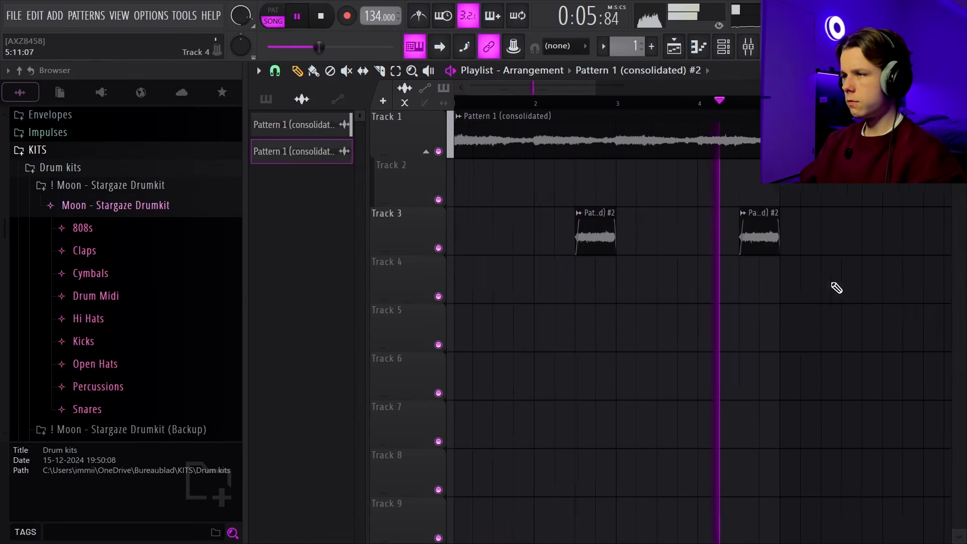
left_click_drag(809, 211, 545, 248)
key("space")
key("space")
left_click_drag(672, 234, 672, 194)
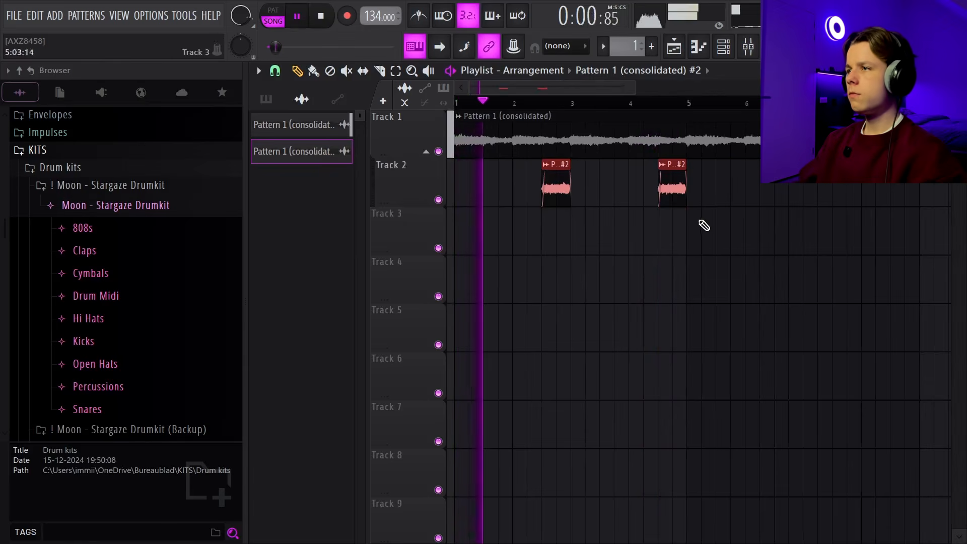
Deselect the pieces, replay the arrangement from the start, and open the clip settings of the first piece on Track 2.
left_click(716, 207, "ctrl")
key("space")
key("space")
double_click(558, 190)
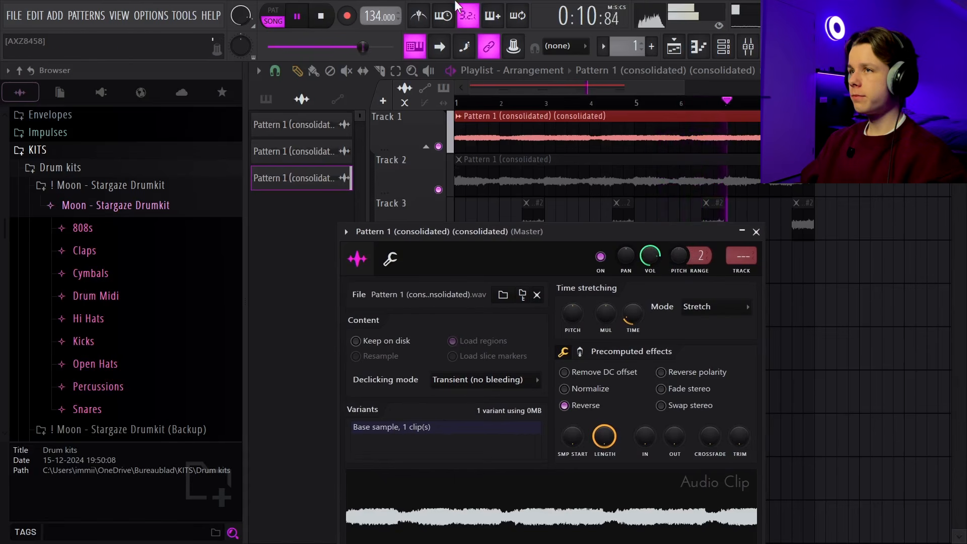
Check the reversed consolidated clip against the metronome during playback and turn the metronome off again.
left_click(420, 19)
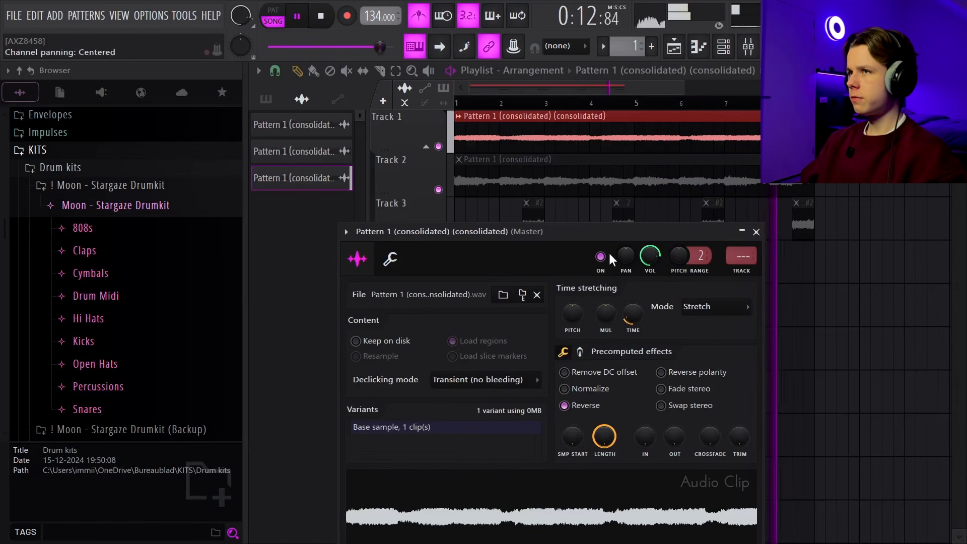
key("ctrl+m")
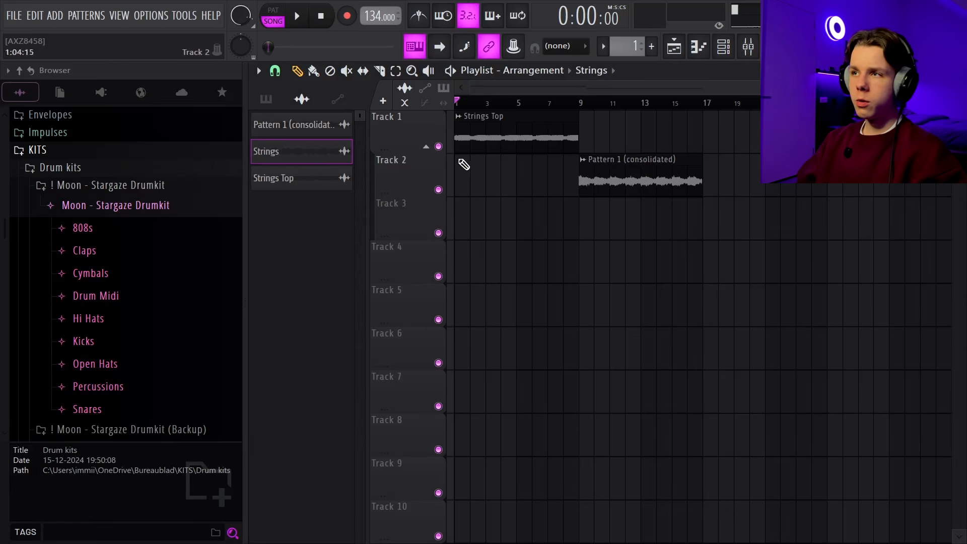
left_click_drag(494, 176, 442, 125)
left_click_drag(761, 192, 692, 172)
right_click(744, 239)
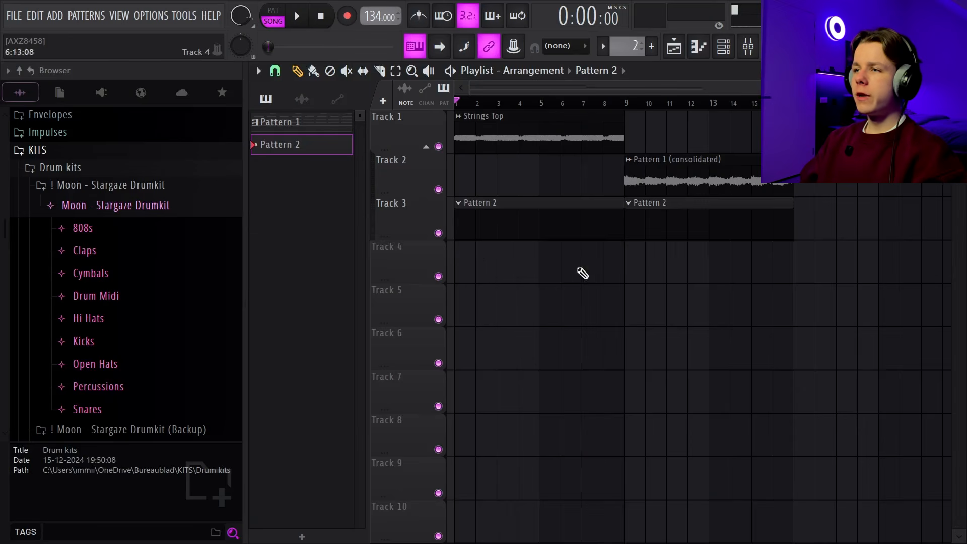
left_click_drag(583, 274, 448, 216)
left_click(654, 110, "ctrl")
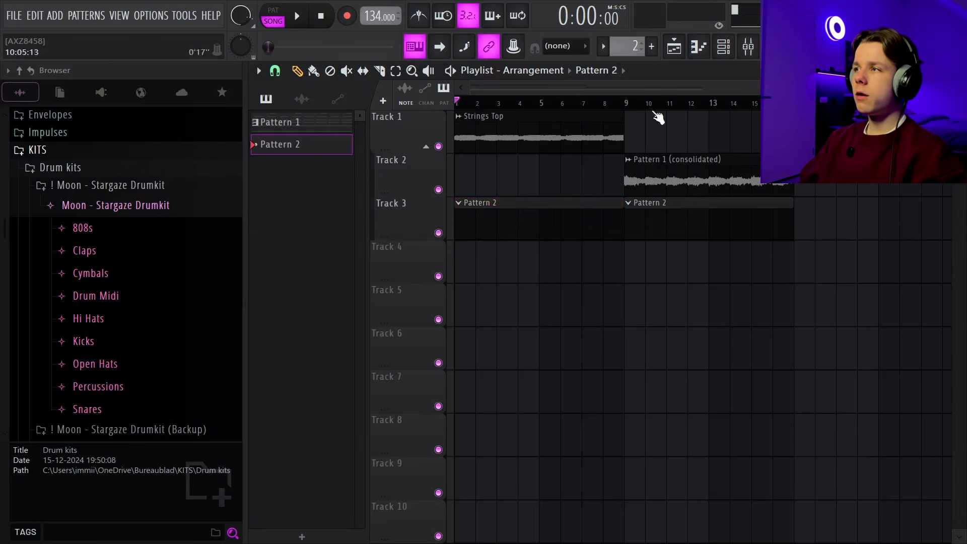
Duplicate the whole four-bar note sequence of Analog Lab V #2 in Pattern 2 directly after itself.
left_click(730, 48)
scroll(465, 258, "down", 1)
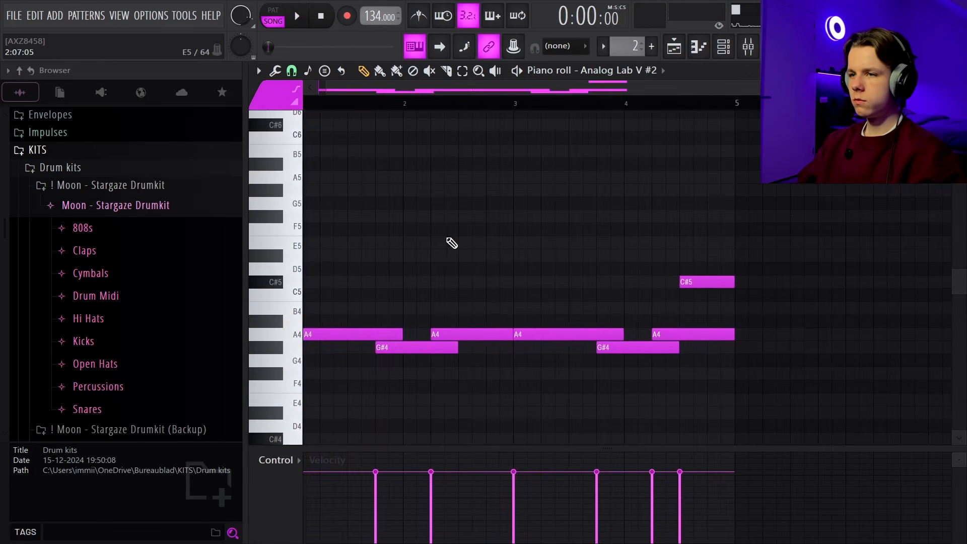
key("space")
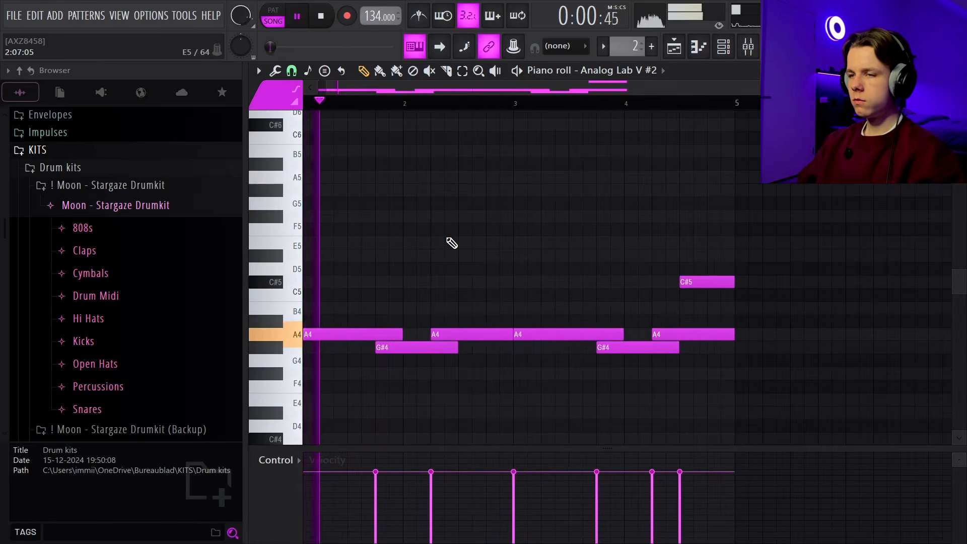
scroll(448, 239, "down", 2)
left_click_drag(759, 404, 276, 256)
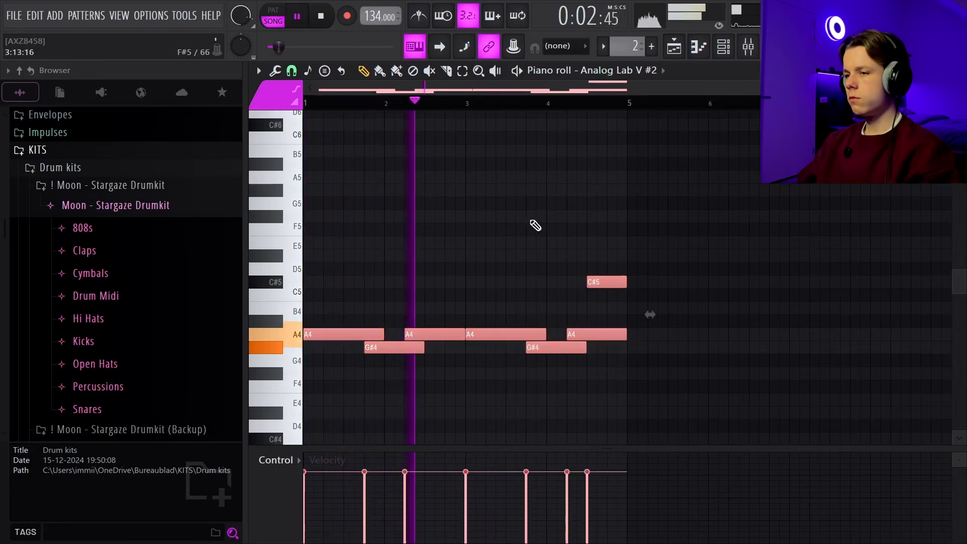
key("ctrl+b")
scroll(583, 234, "down", 1)
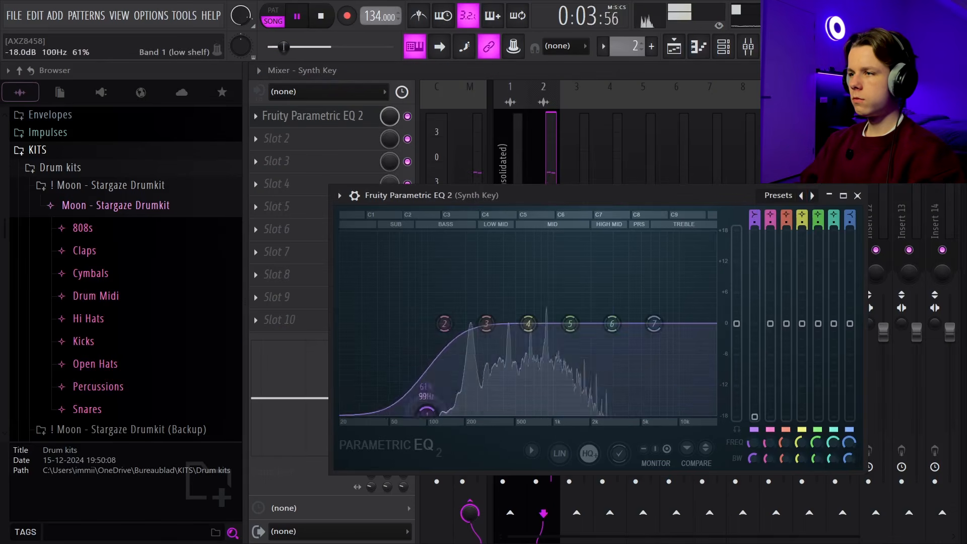
Shape the Synth Key EQ: boost band 6 about 14 dB near 4660 Hz, dip band 4 about 3 dB, raise band 1's frequency, and lift band 3 slightly.
left_click_drag(612, 324, 639, 253)
left_click_drag(528, 323, 526, 339)
left_click_drag(431, 409, 441, 409)
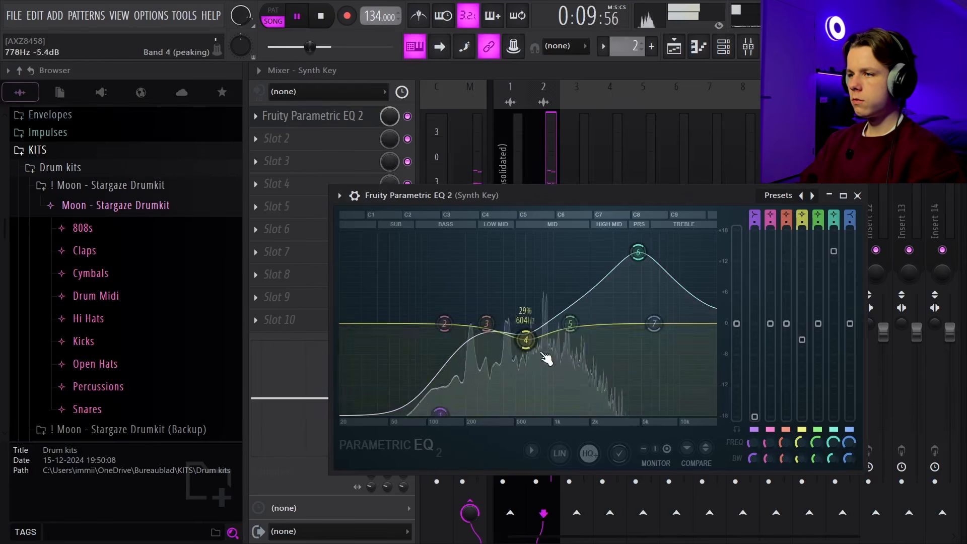
left_click_drag(526, 340, 525, 340)
left_click_drag(486, 323, 486, 315)
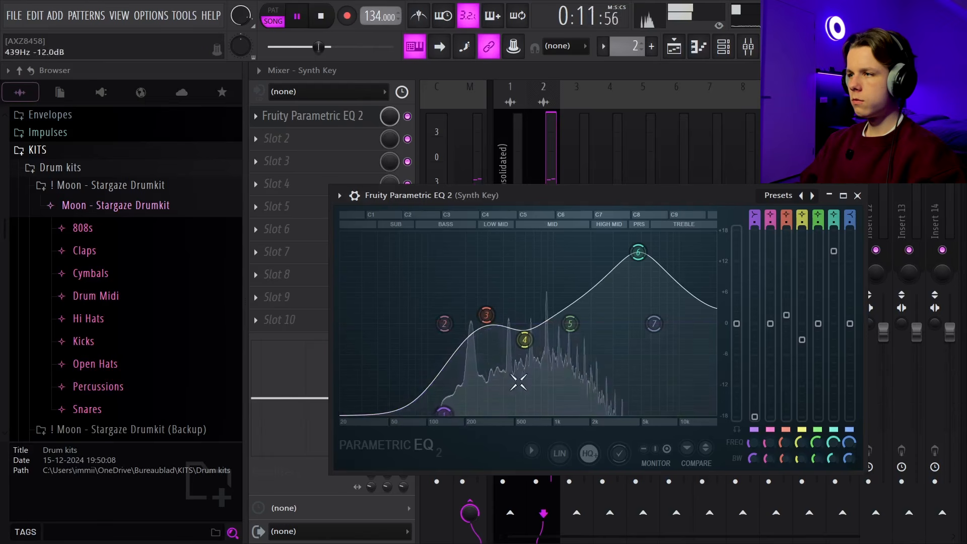
Raise EQ band 7 by about 5 dB, shift band 6 to a slightly lower frequency, and close the equalizer.
left_click_drag(654, 323, 634, 295)
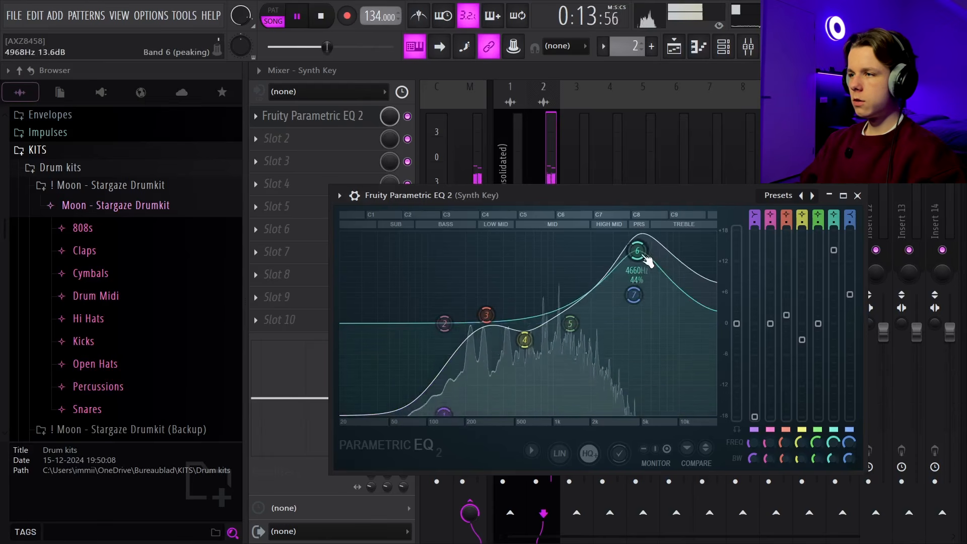
left_click_drag(639, 252, 623, 255)
left_click_drag(633, 297, 643, 297)
left_click_drag(622, 245, 627, 246)
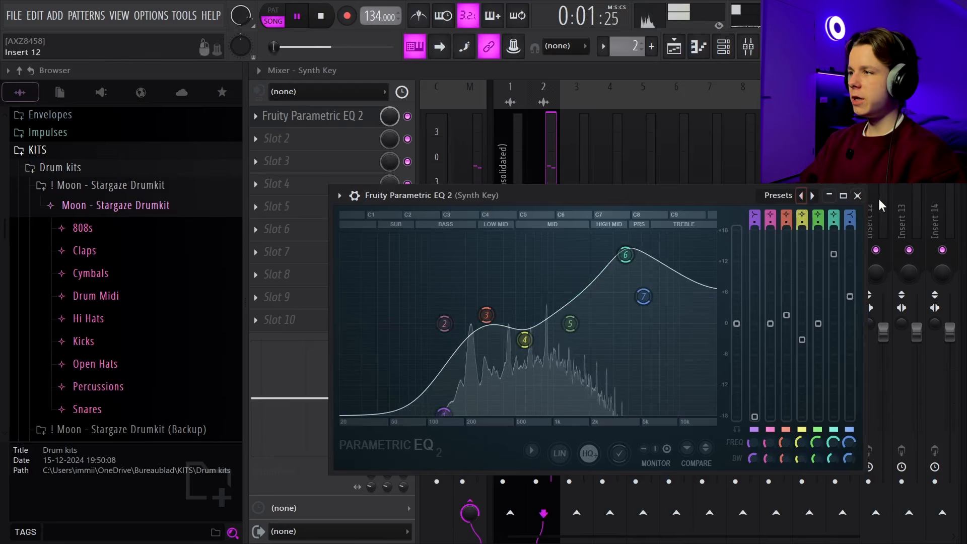
left_click(858, 196)
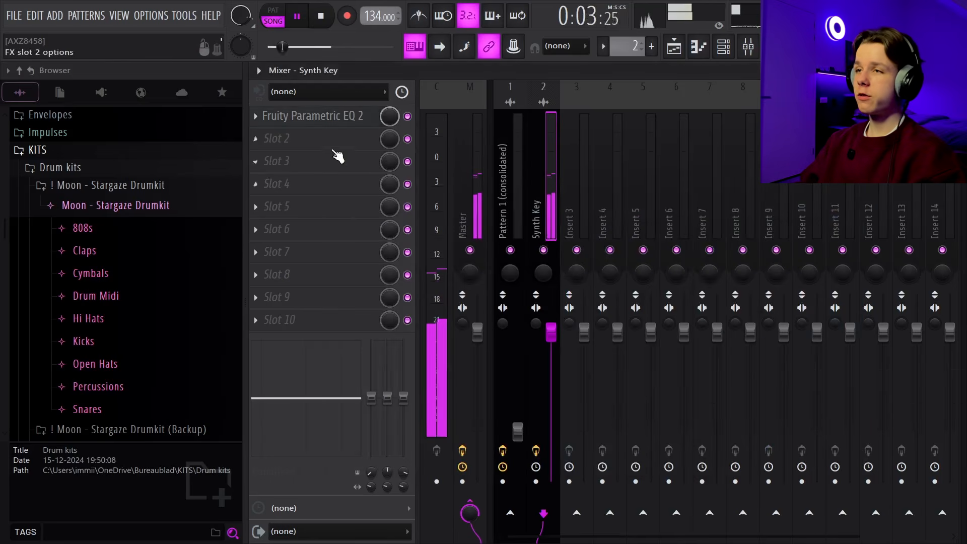
Load ValhallaSupermassive in slot 2 of the Synth Key track with the medium reverb preset 80s Mod Room.
left_click(353, 142)
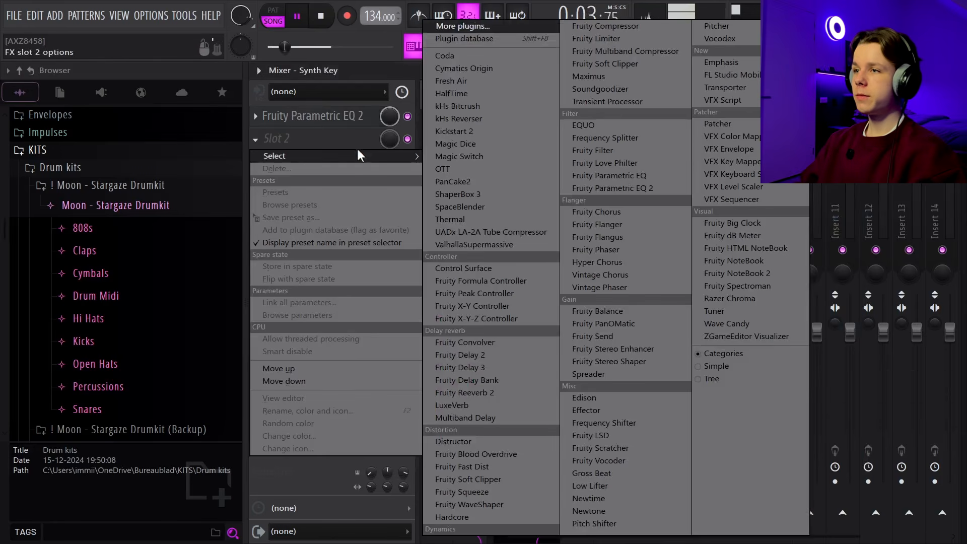
left_click(501, 245)
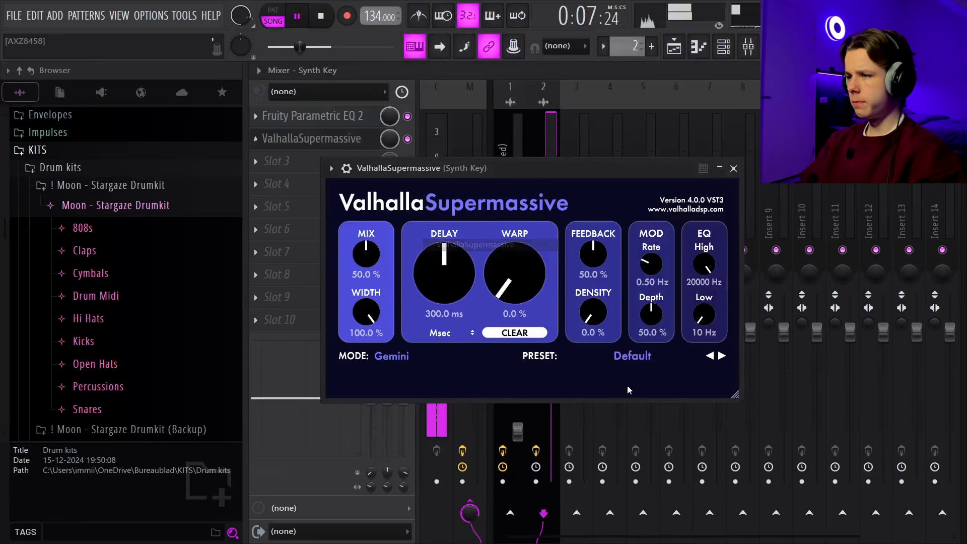
left_click(632, 356)
mouse_move(655, 298)
mouse_move(703, 275)
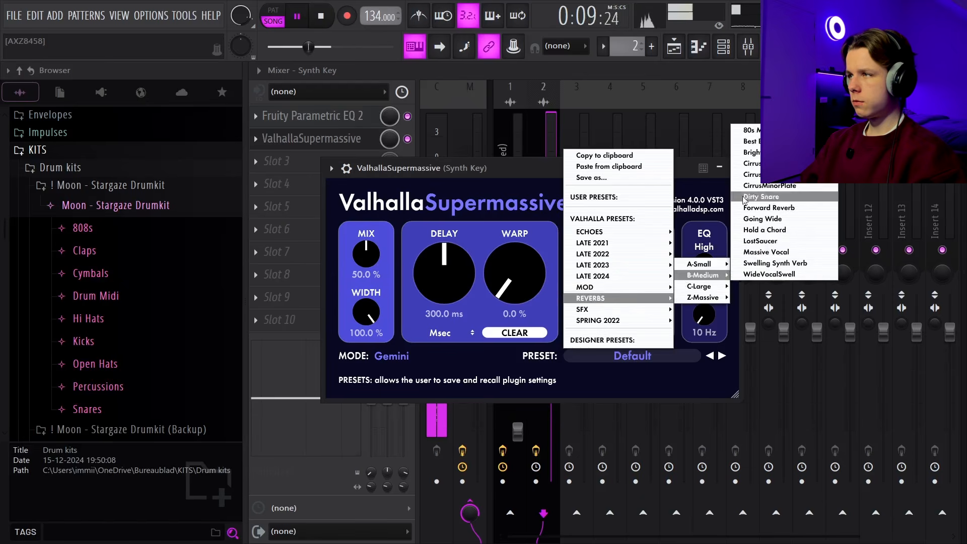
left_click(750, 131)
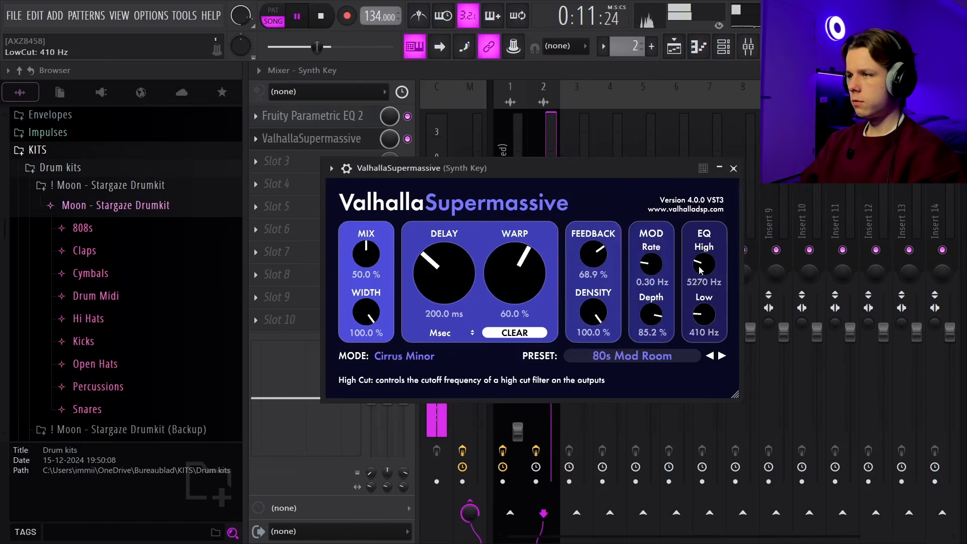
On the Synth Key reverb, set the high cut to 3450 Hz, mod depth to 78.4 % and mix to 19.2 %, and close it.
left_click_drag(672, 325, 672, 334)
left_click_drag(366, 254, 370, 285)
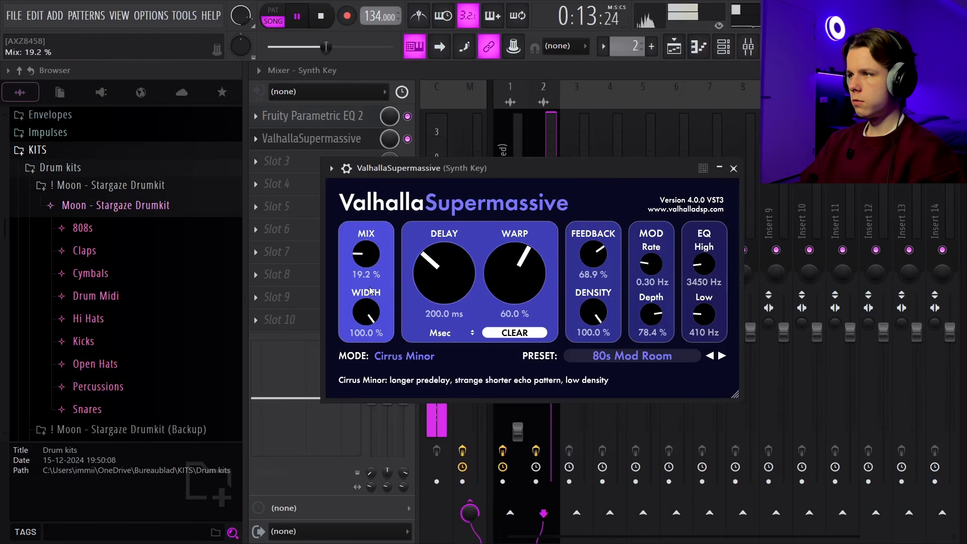
left_click(734, 169)
Load Fruity Delay 3 into slot 3 of the Synth Key mixer track.
left_click(380, 162)
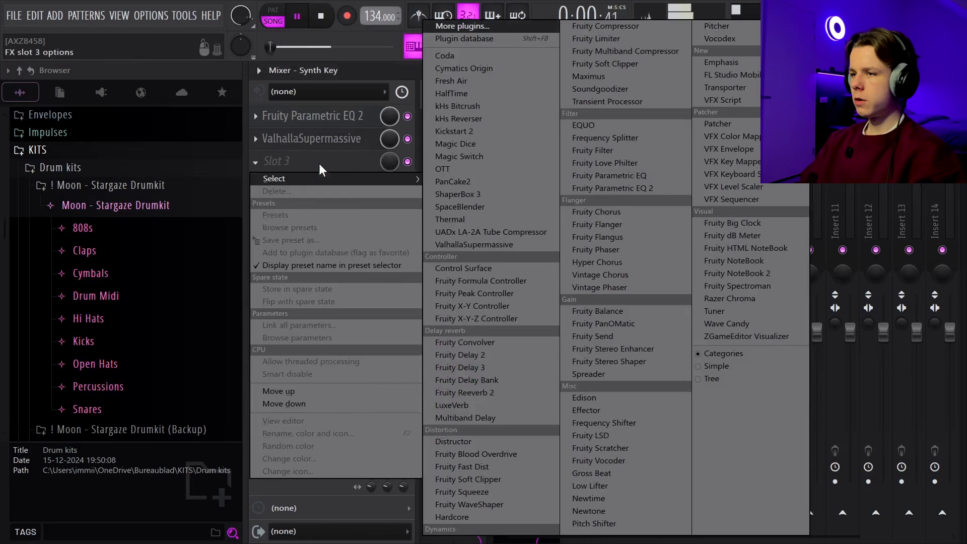
left_click(488, 369)
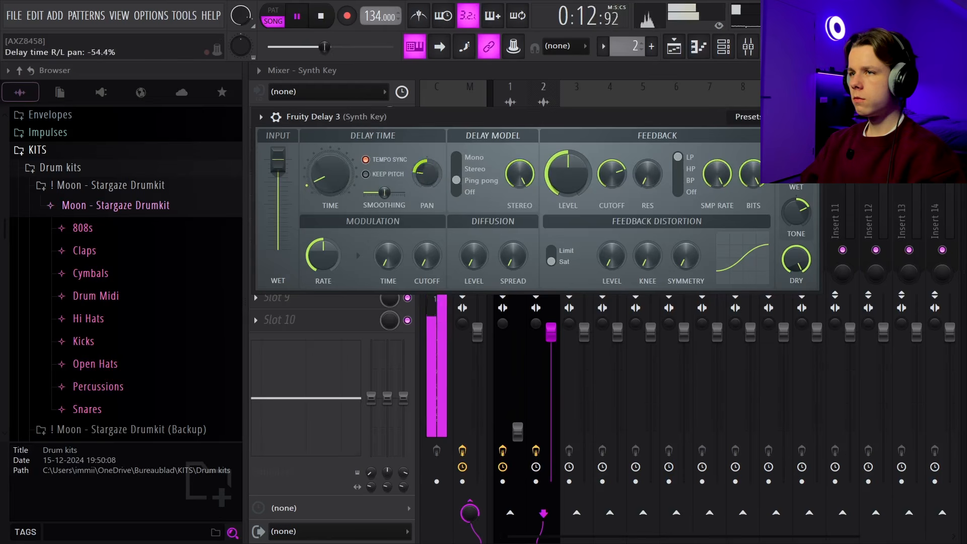
Mark the playlist from bar 9 to bar 17 as the time selection for looped playback.
key("F5")
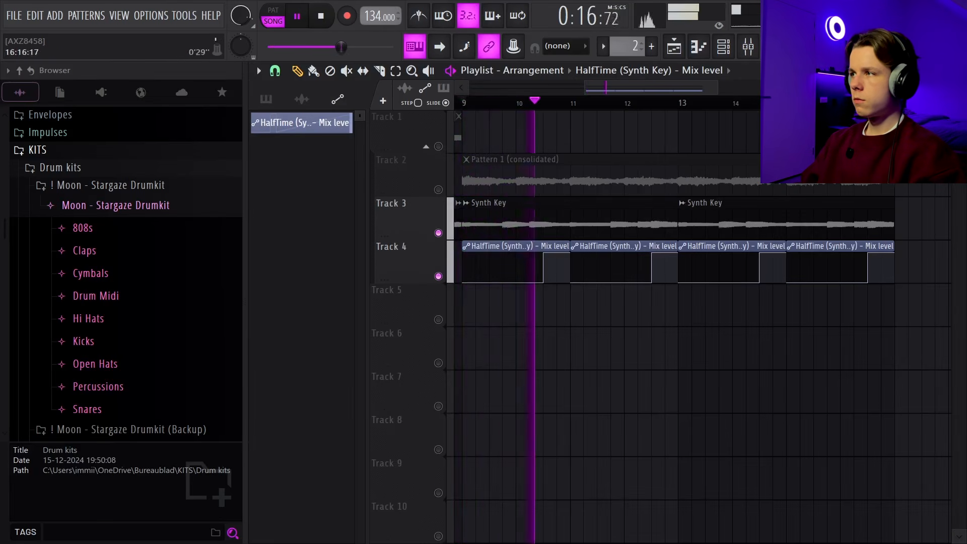
left_click_drag(893, 103, 465, 234)
left_click(586, 315, "ctrl")
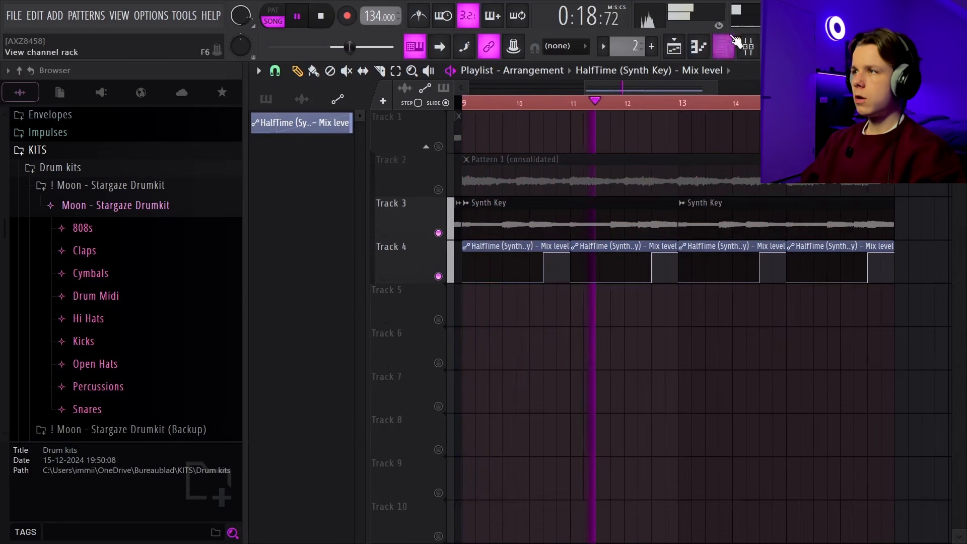
Open the HalfTime effect in slot 4 of the Synth Key track, and review the automation clips in the playlist.
left_click(748, 46)
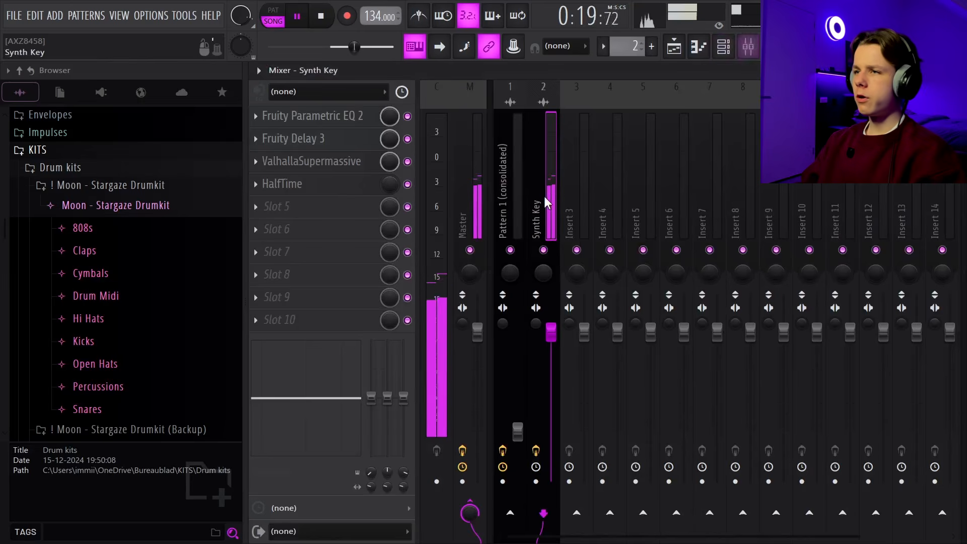
left_click(366, 187)
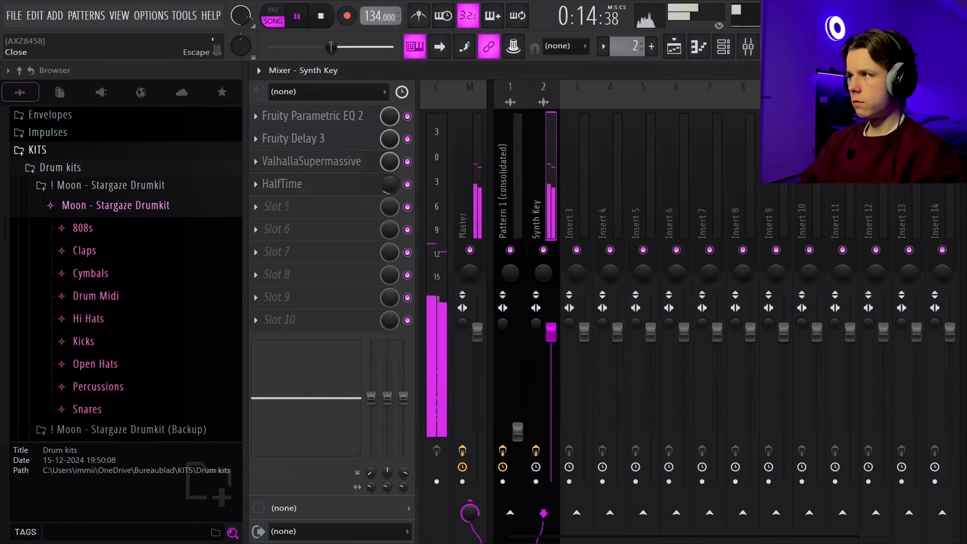
key("F5")
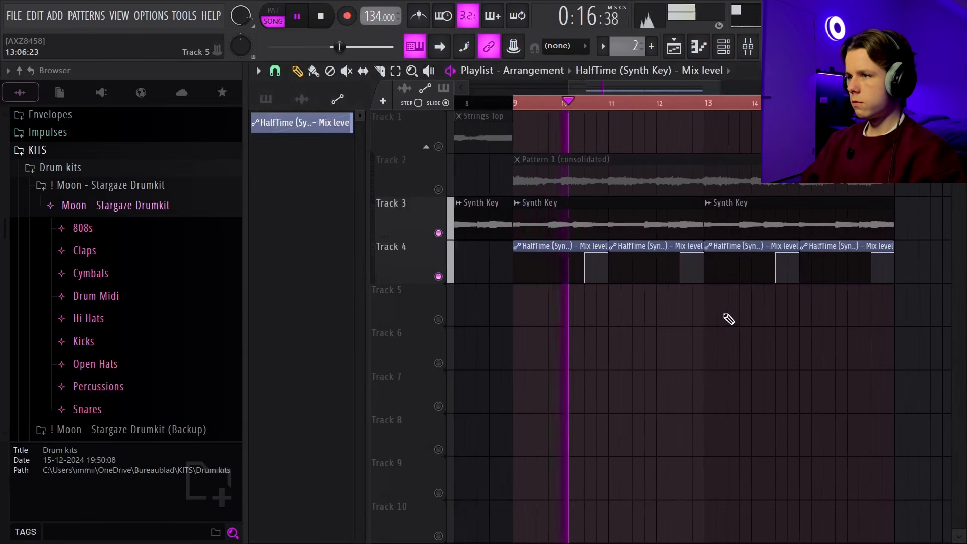
scroll(728, 318, "down", 3)
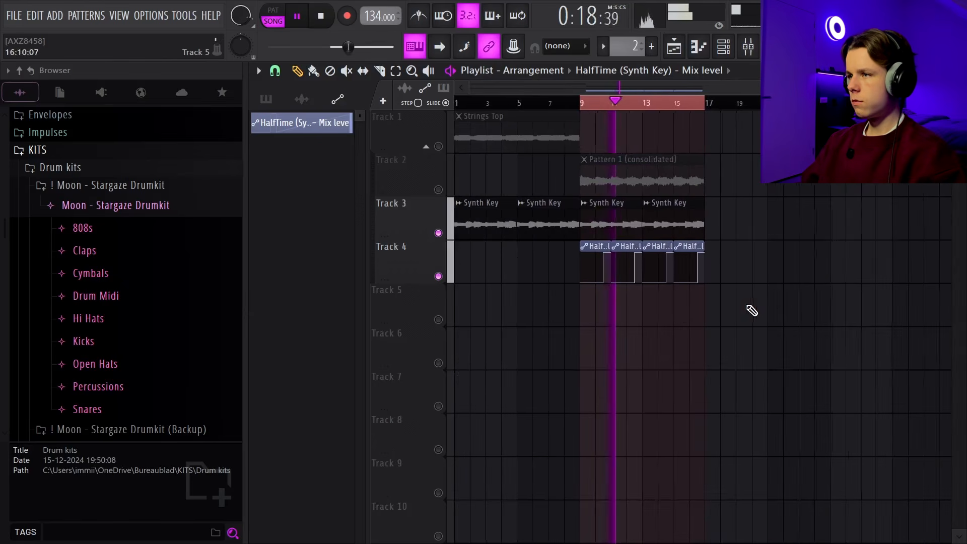
scroll(680, 319, "up", 2)
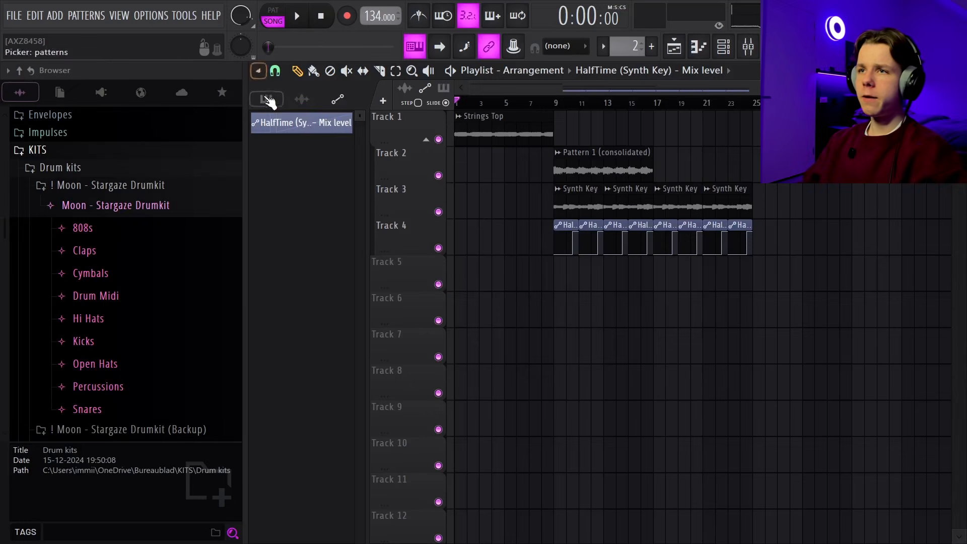
Create Pattern 3 and place it on Track 5 as an eight-bar clip starting at bar 1.
left_click(268, 99)
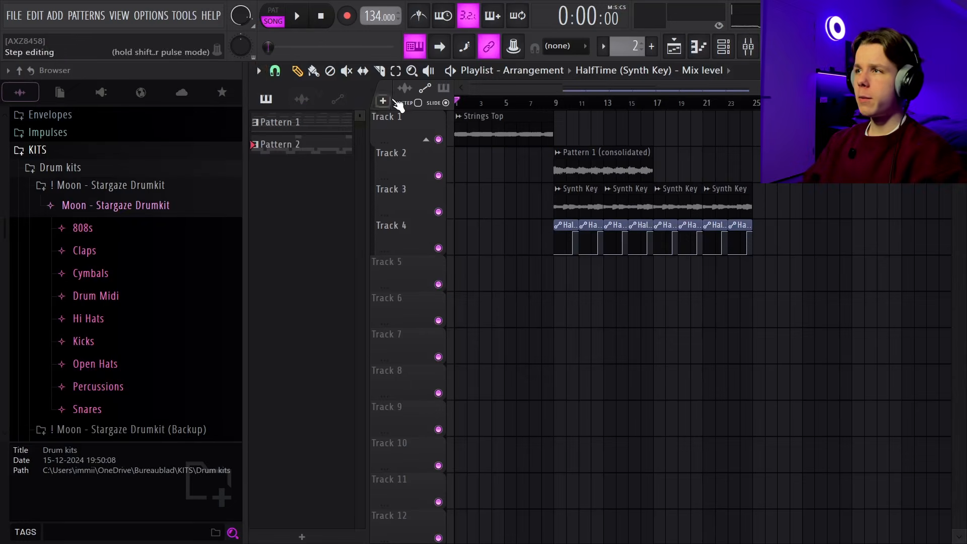
left_click_drag(628, 54, 629, 50)
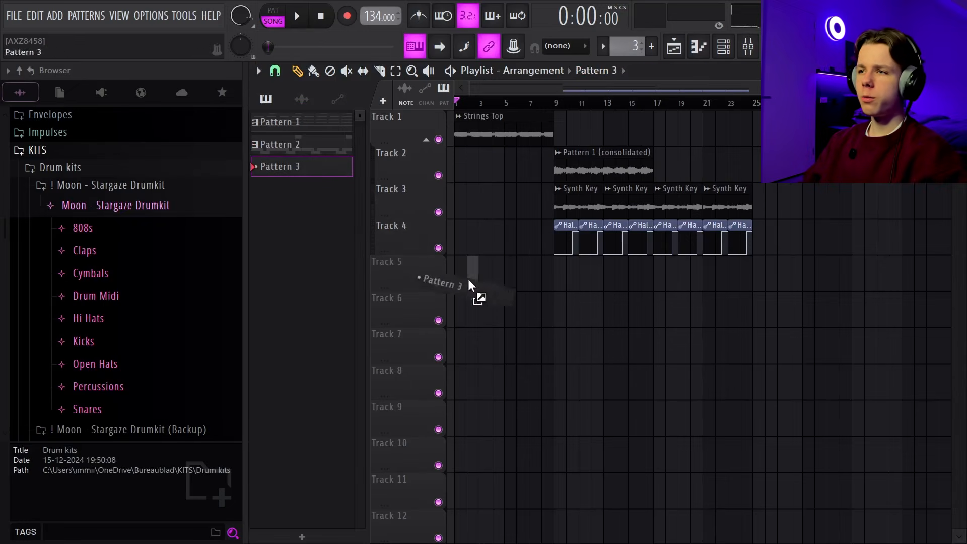
left_click_drag(468, 285, 535, 298)
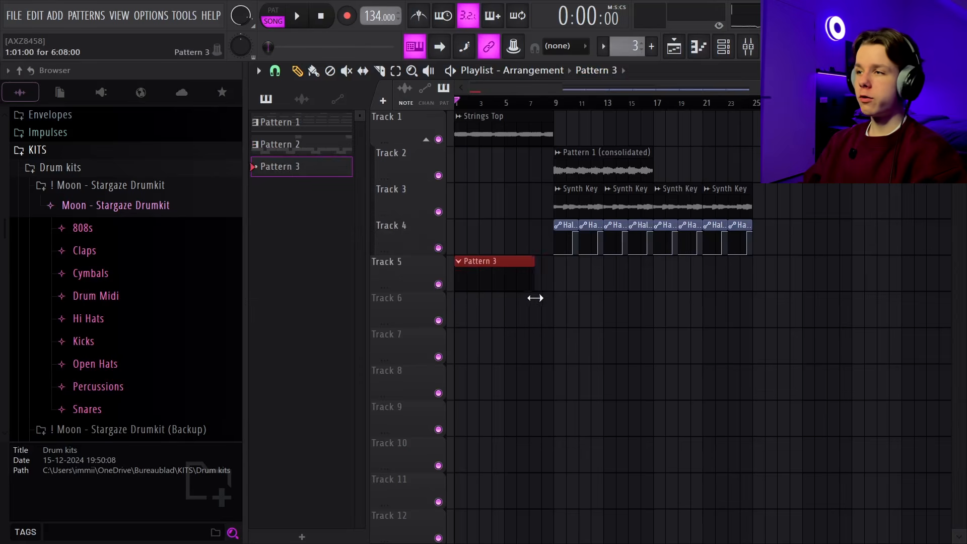
scroll(427, 246, "up", 4)
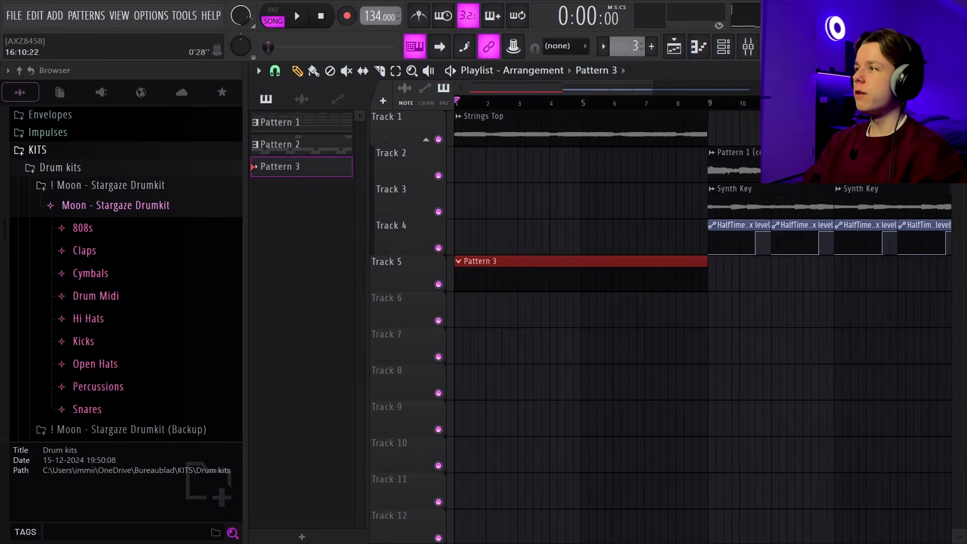
left_click_drag(959, 89, 959, 84)
Add a new Analog Lab V instrument channel to the channel rack.
left_click(748, 46)
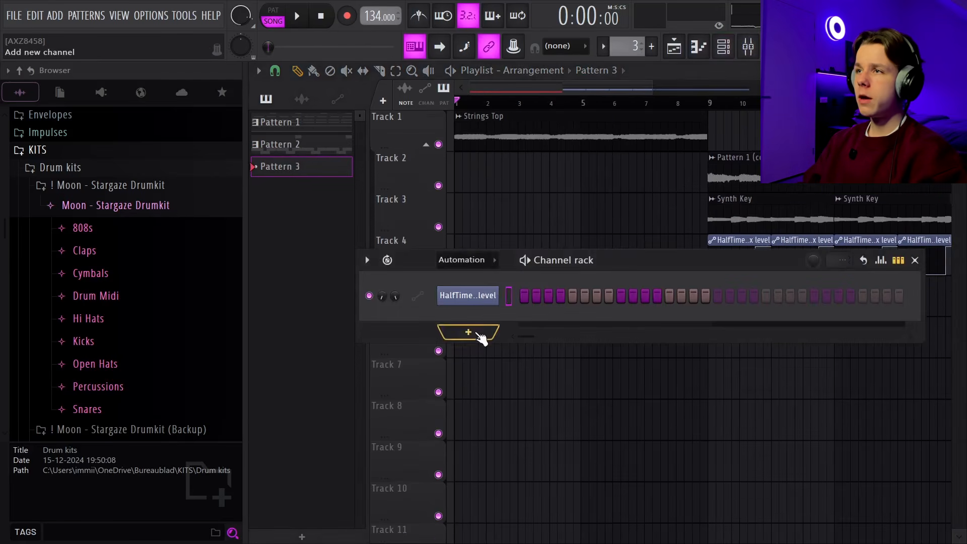
left_click(466, 334)
left_click(567, 112)
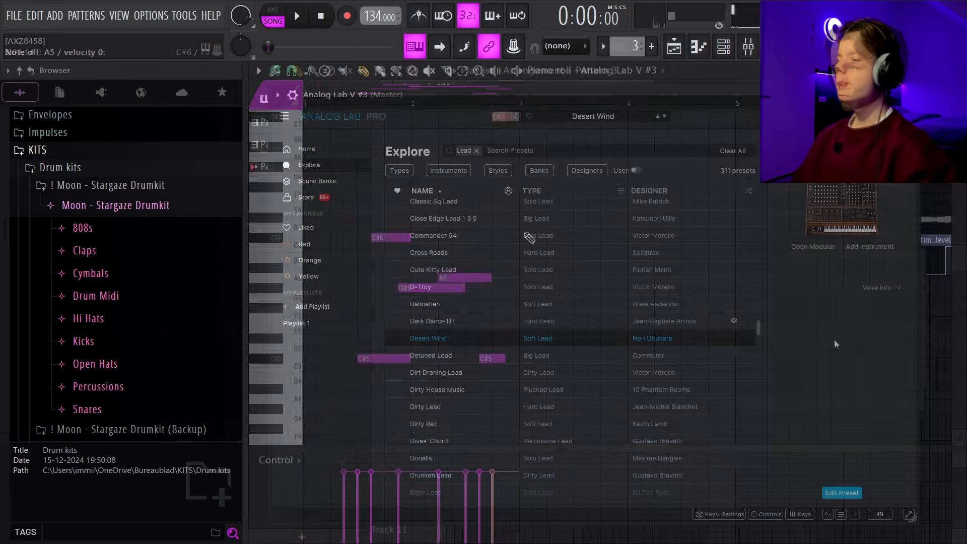
Play back the Analog Lab V #3 phrase and copy its two bars of notes into bars 3 and 4.
key("space")
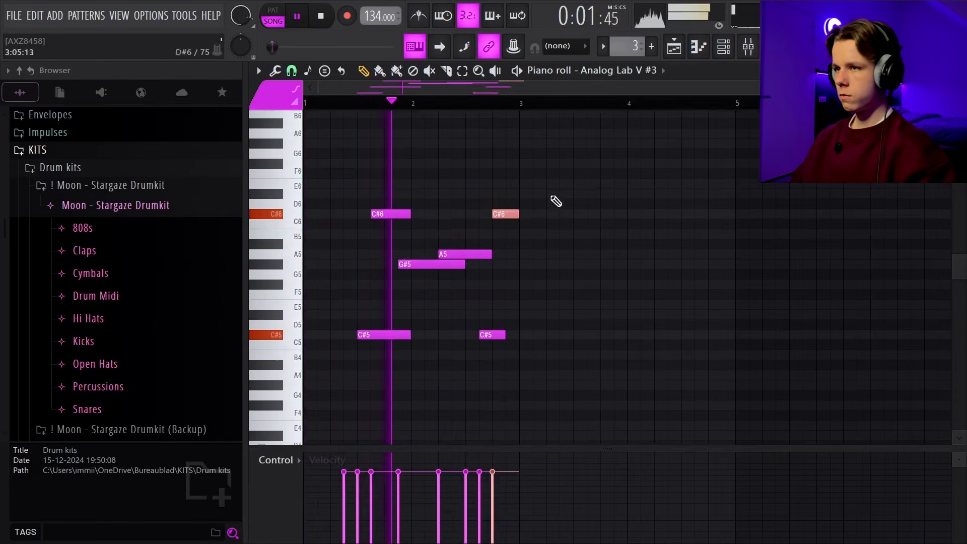
scroll(579, 242, "down", 2)
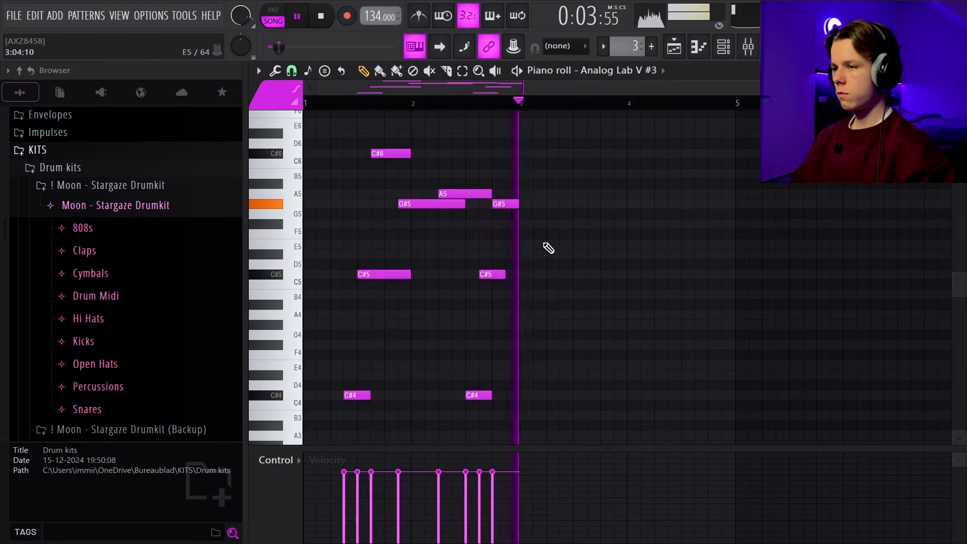
left_click_drag(553, 412, 340, 151)
left_click_drag(356, 396, 576, 403, "shift")
right_click(689, 362)
Duplicate the whole four-bar note sequence of Analog Lab V #3 into bars 5 to 8 and clear the selection.
scroll(691, 360, "down", 1)
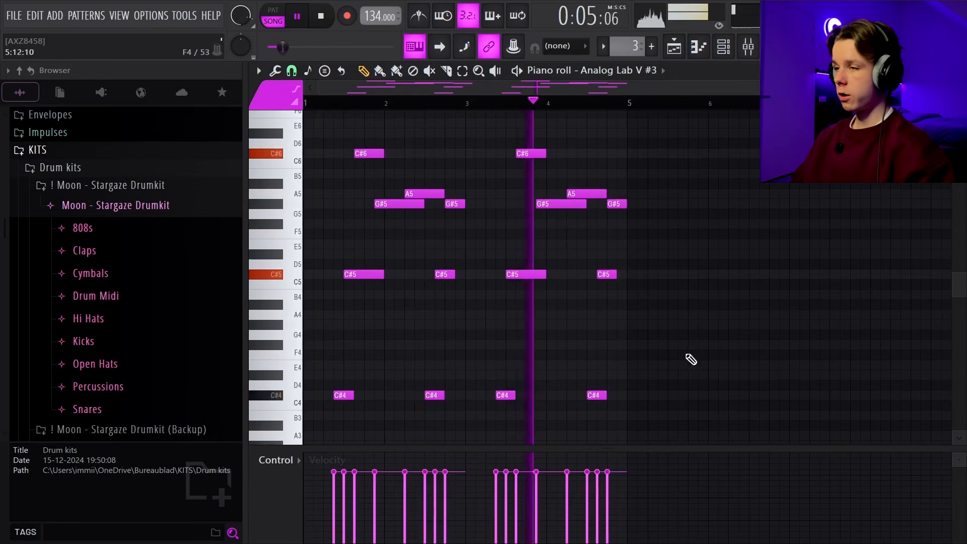
key("ctrl+a")
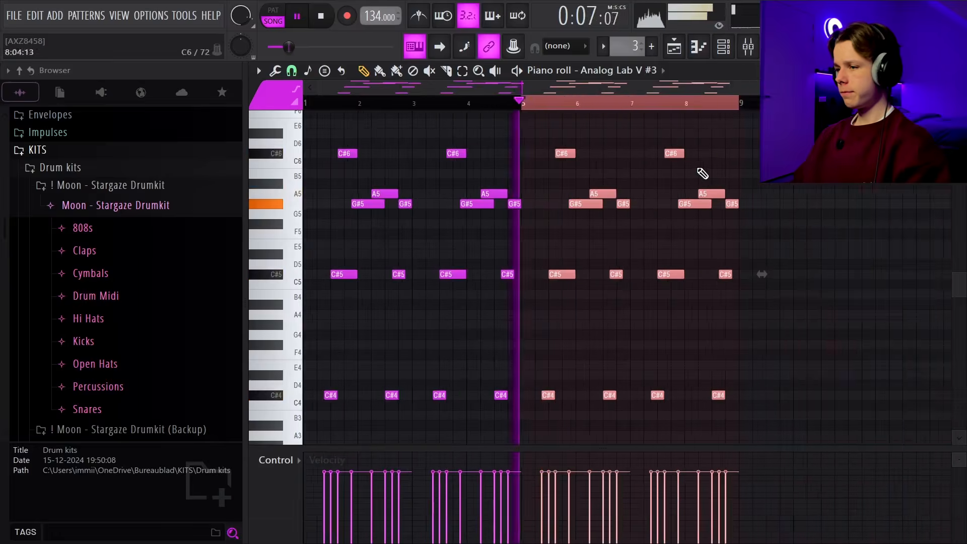
key("ctrl+b")
scroll(702, 173, "down", 1)
right_click(755, 228)
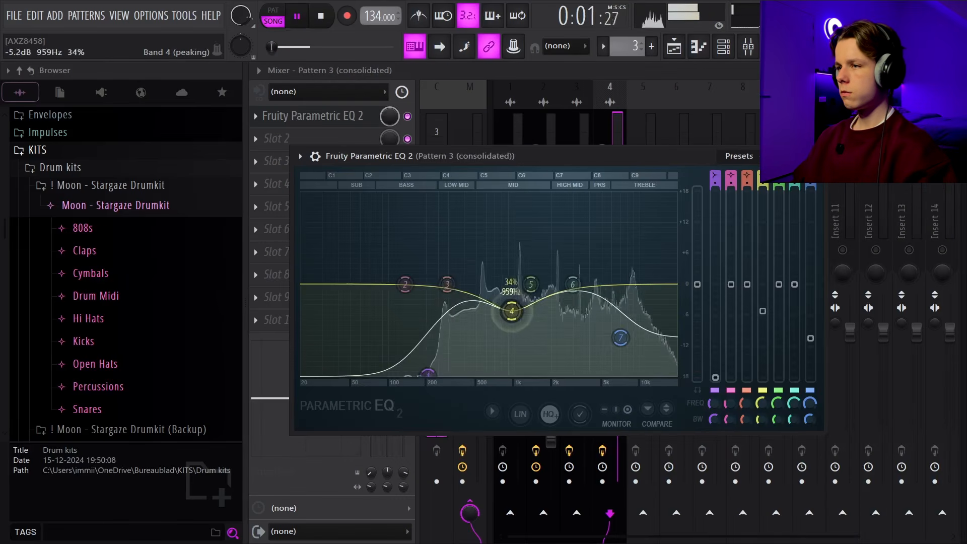
In the Pattern 3 (consolidated) EQ, cut high-shelf band 7 to about -14 dB near 5970 Hz and boost band 6 about 7 dB near 4300 Hz.
left_click_drag(621, 337, 621, 331)
left_click_drag(573, 285, 592, 268)
left_click_drag(621, 330, 612, 357)
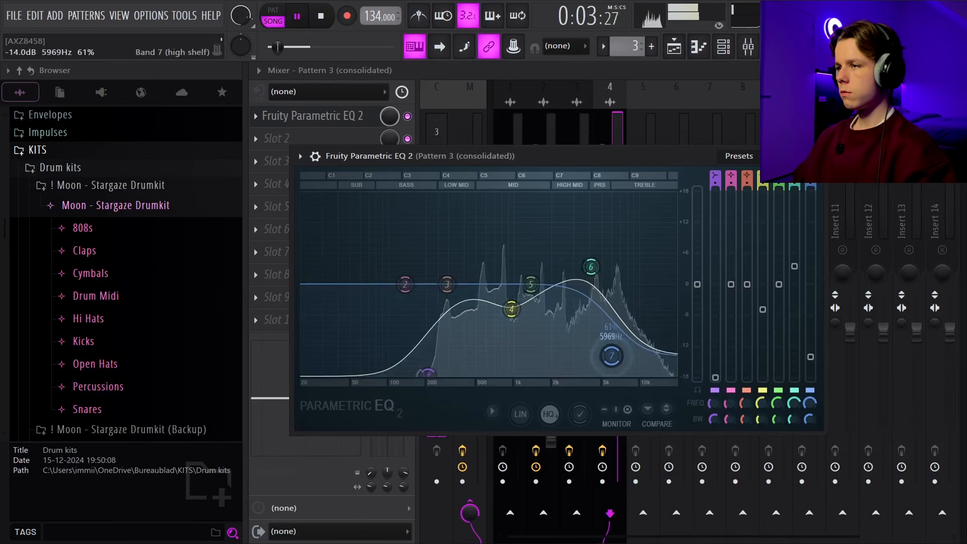
left_click_drag(592, 267, 593, 247)
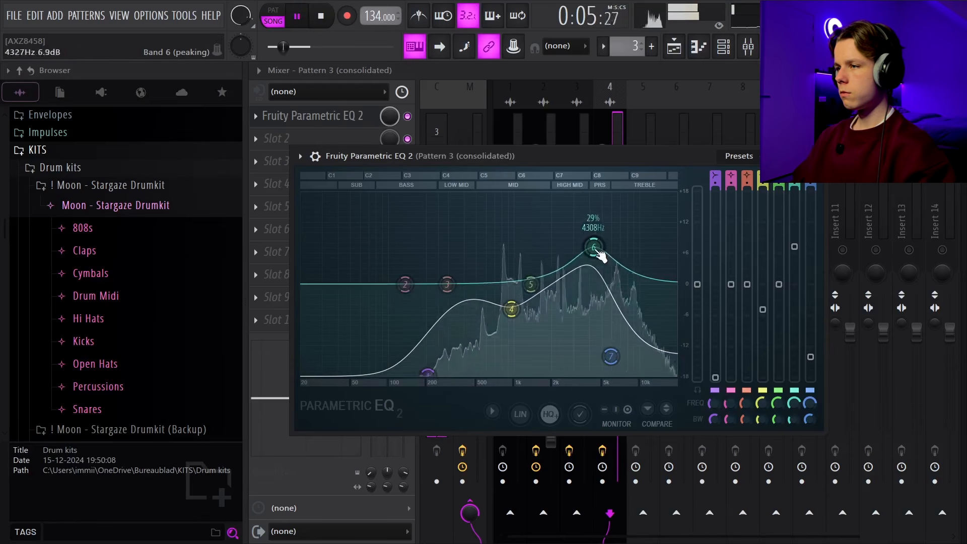
Shift EQ band 7 slightly lower in frequency and gain, raise band 6 a few dB more, and close the equalizer.
left_click_drag(611, 357, 609, 354)
left_click_drag(593, 247, 594, 242)
left_click_drag(609, 354, 602, 358)
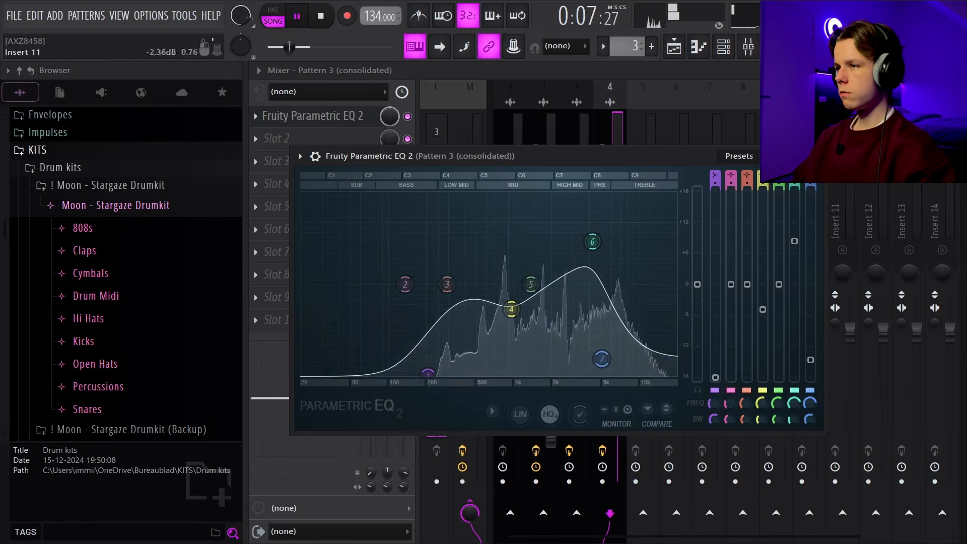
left_click_drag(594, 242, 598, 230)
left_click(816, 157)
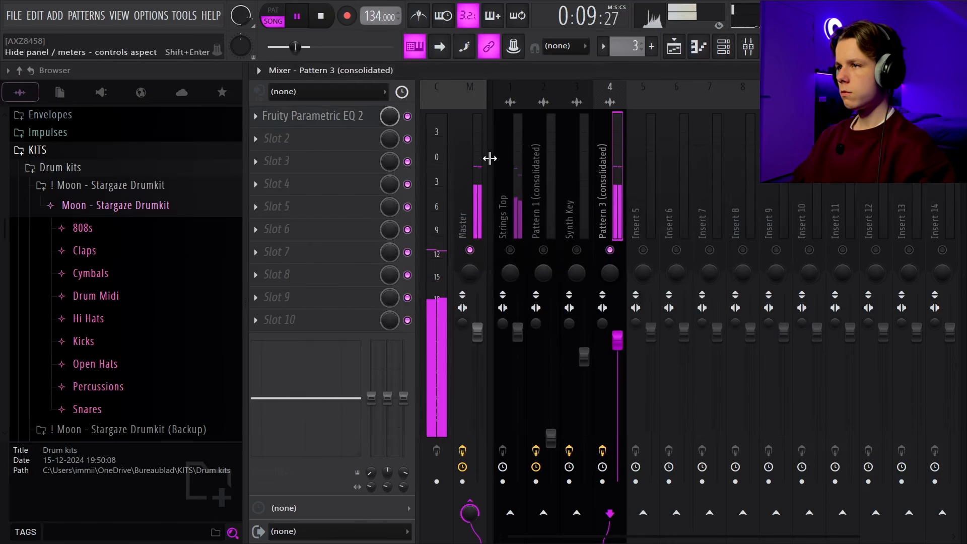
Copy the Synth Key track's ValhallaSupermassive to slot 2 of Pattern 3 (consolidated), set its mix to 38.8 %, and close it.
left_click(572, 176)
left_click(256, 162)
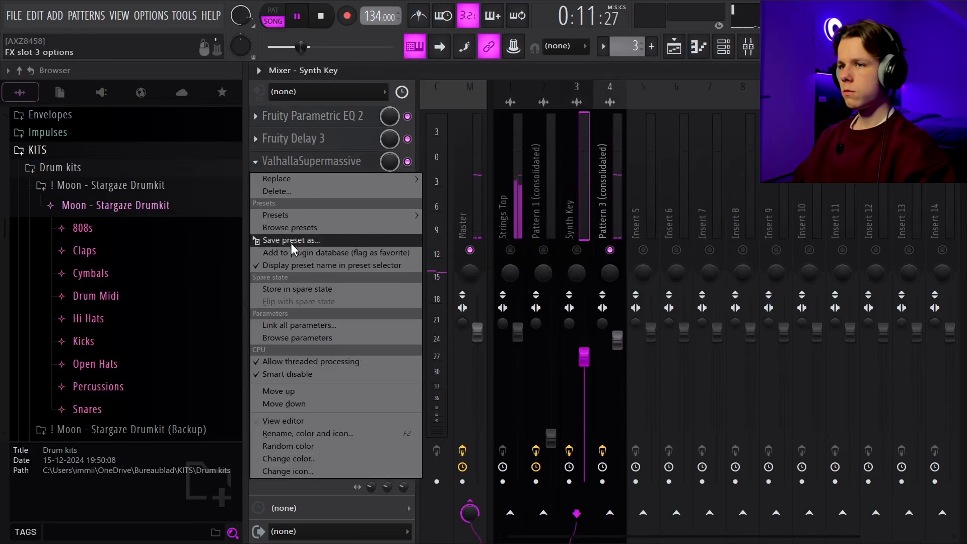
left_click_drag(275, 188, 607, 204)
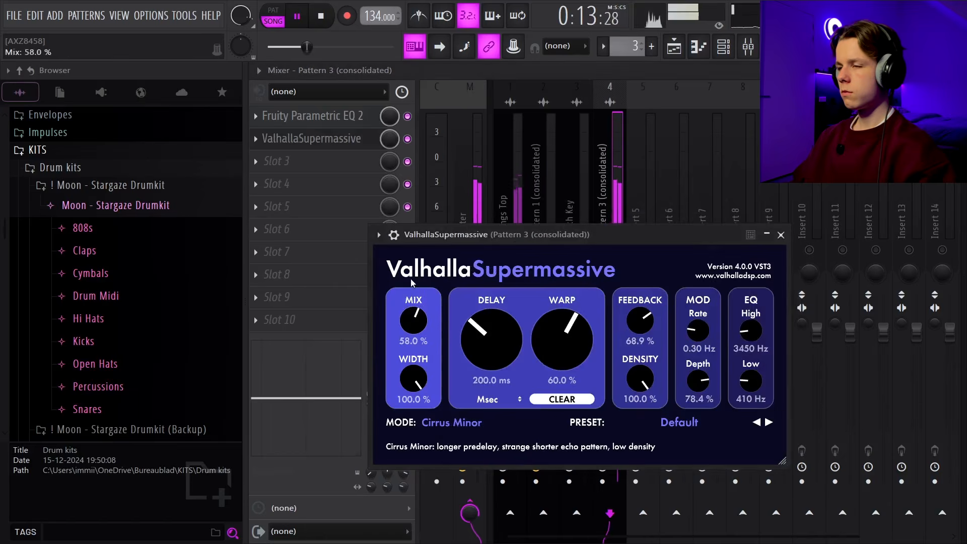
left_click_drag(413, 285, 416, 304)
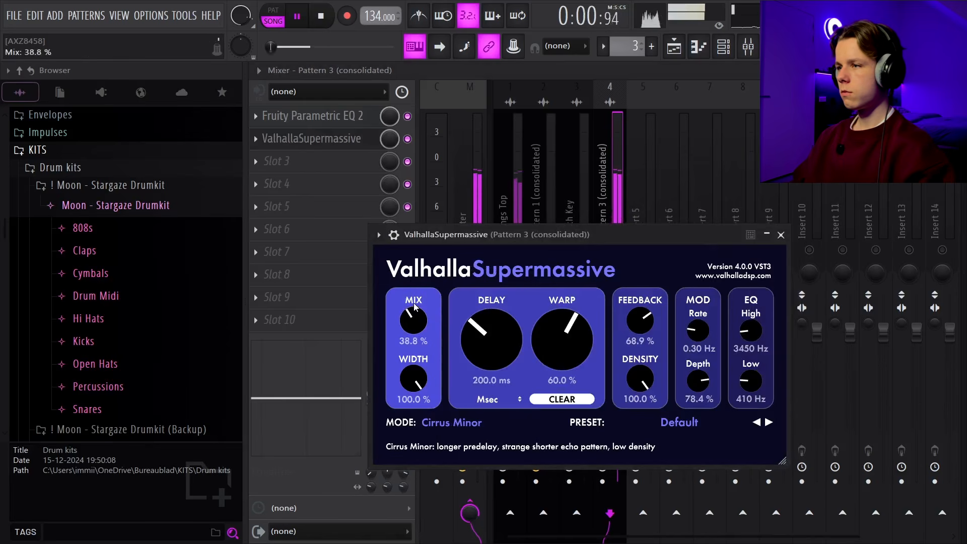
left_click(781, 235)
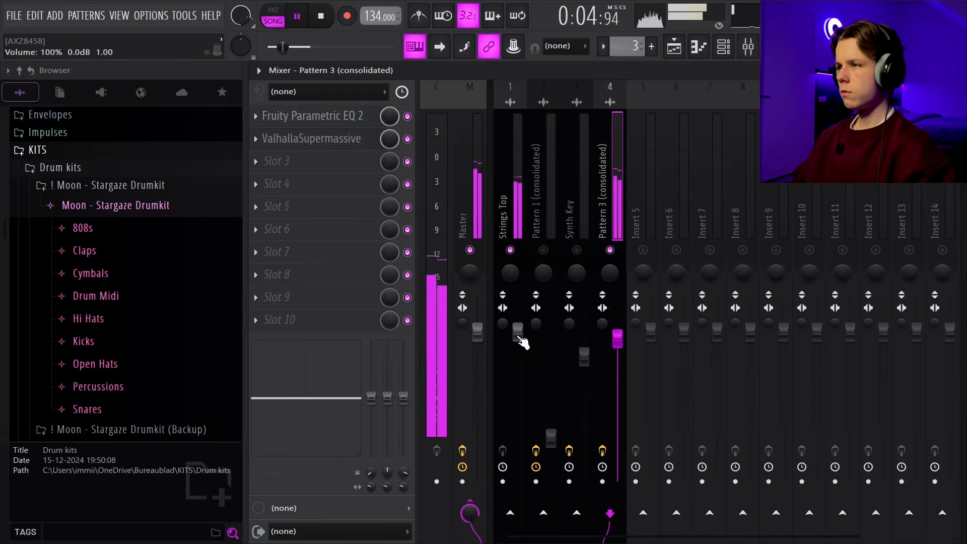
Lower the Strings Top mixer track's volume slightly.
left_click_drag(519, 338, 519, 345)
left_click(604, 237)
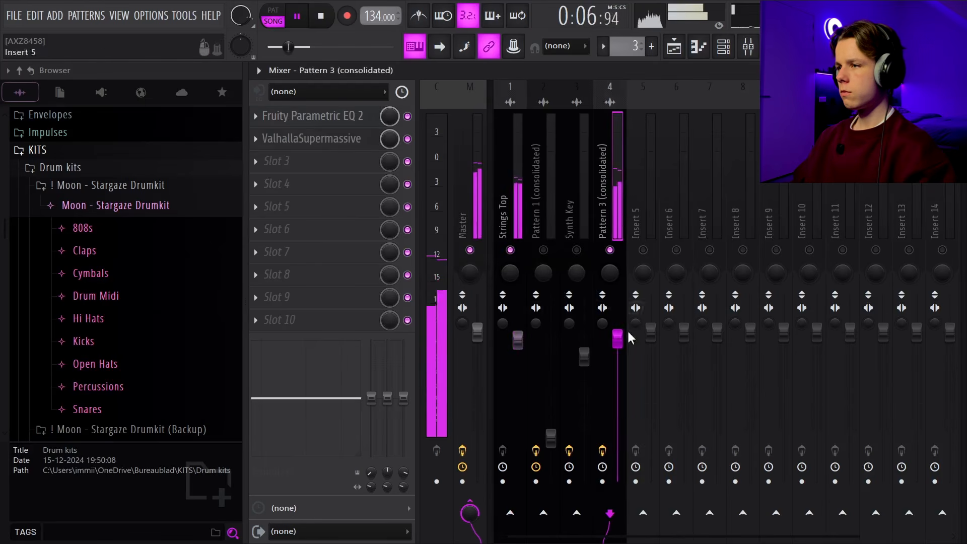
In ShaperBox 3 on Pattern 3 (consolidated), set the Time shaper's mix to 50 % and close the plugin.
left_click_drag(813, 258, 814, 262)
left_click(382, 210)
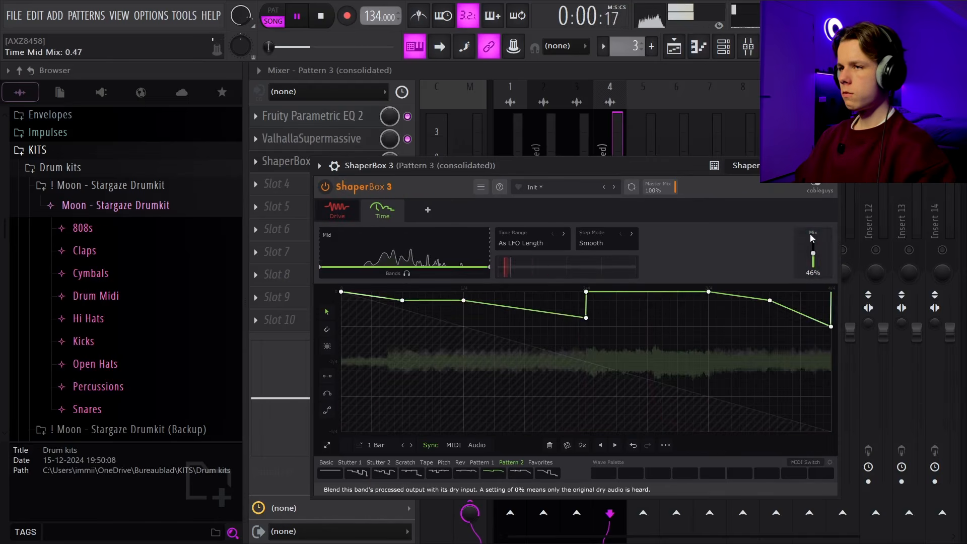
left_click(429, 212)
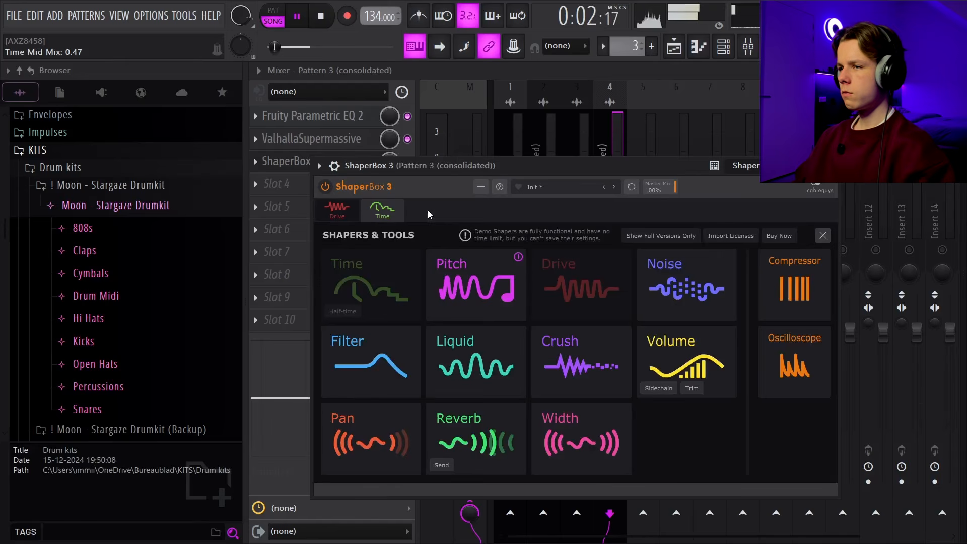
left_click(381, 215)
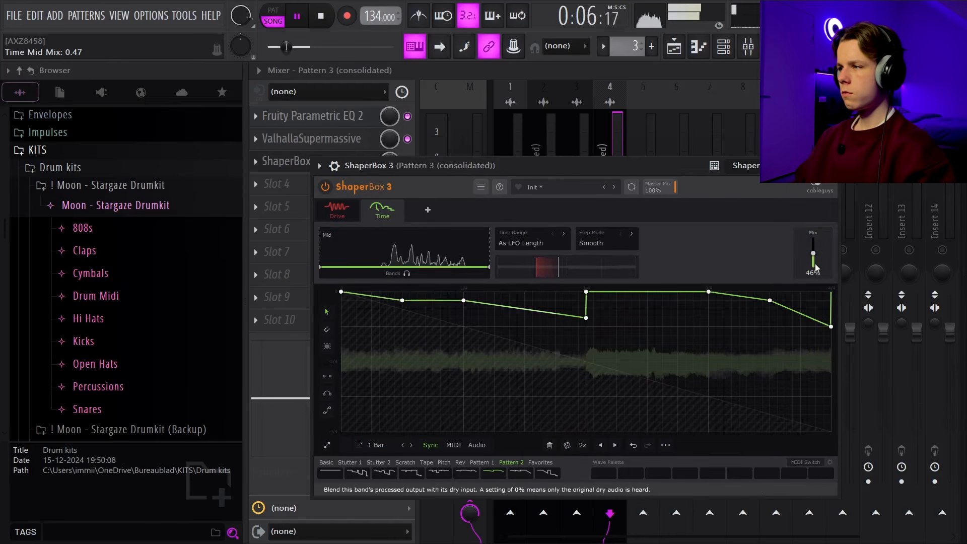
left_click_drag(814, 253, 817, 257)
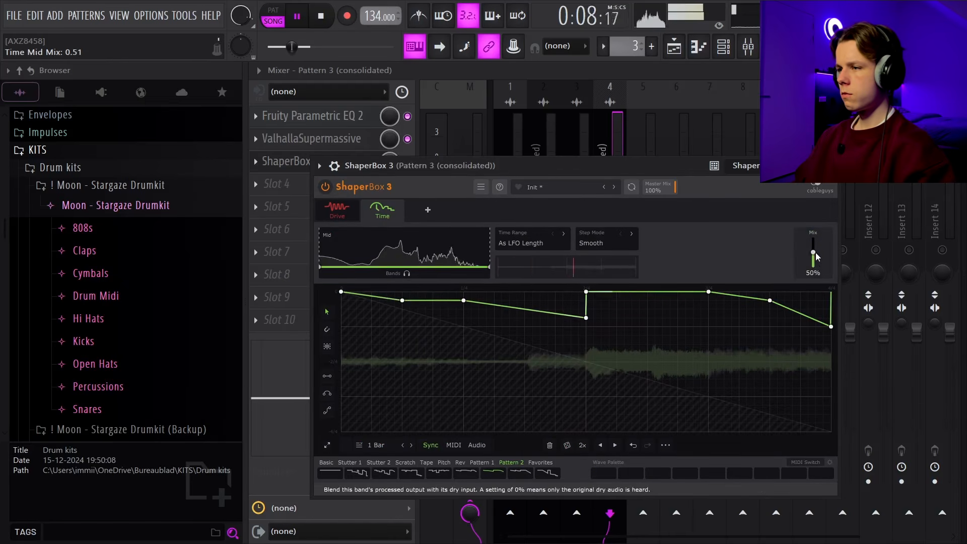
left_click(830, 165)
Load OTT into effect slot 4 of the Pattern 3 (consolidated) mixer track.
left_click(369, 185)
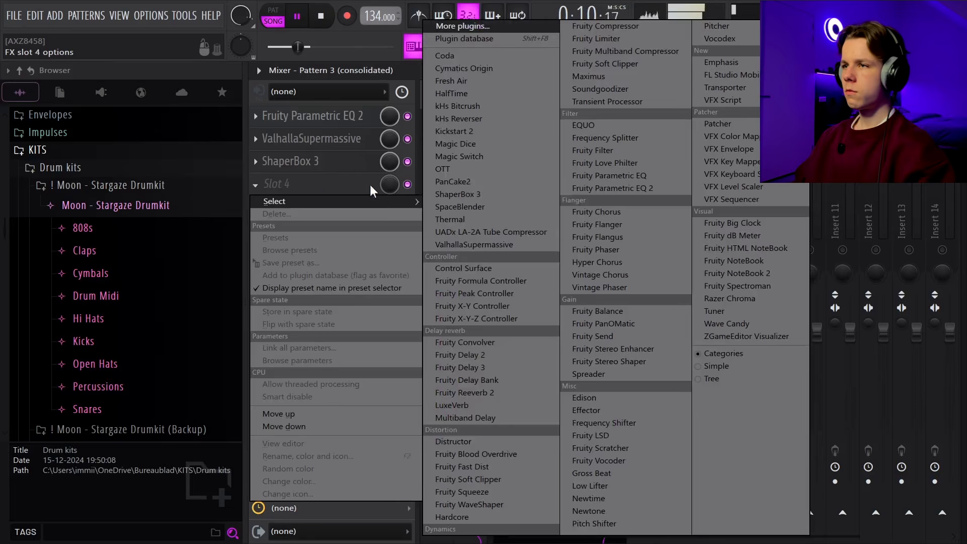
left_click(459, 169)
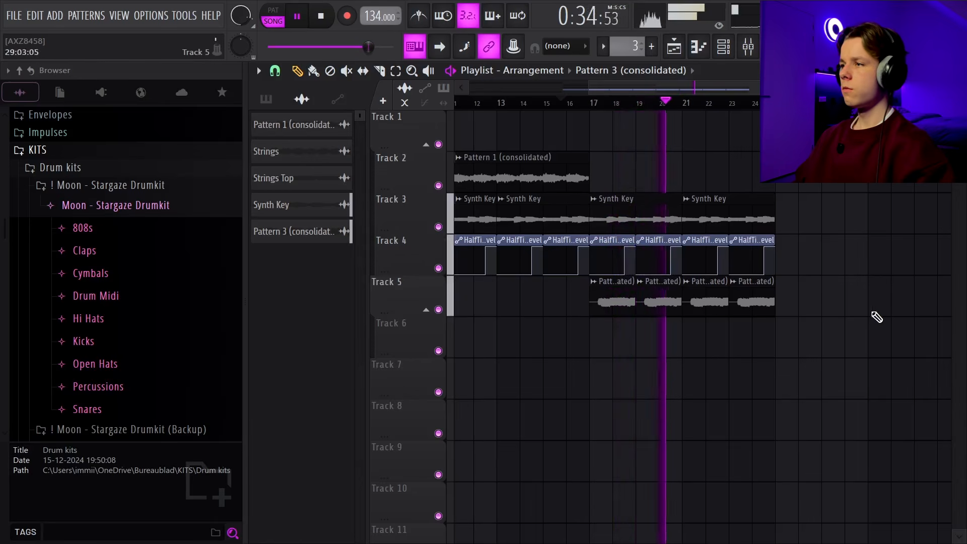
Copy the four Pattern 3 (consolidated) clips on Track 5 from bars 17–24 to bars 1–8.
left_click_drag(873, 313, 473, 314)
scroll(829, 313, "down", 3)
left_click(828, 312, "ctrl")
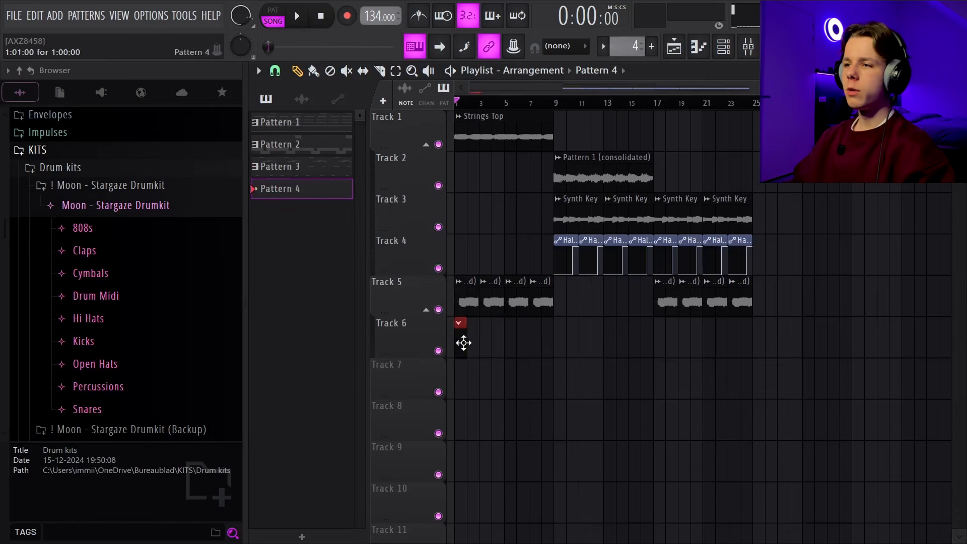
Extend the Pattern 4 clip on Track 6 to eight bars and duplicate it twice to fill bars 1–24.
left_click_drag(498, 358, 548, 373)
left_click_drag(613, 379, 398, 352)
key("ctrl+b")
key("ctrl+b")
left_click(682, 372, "ctrl")
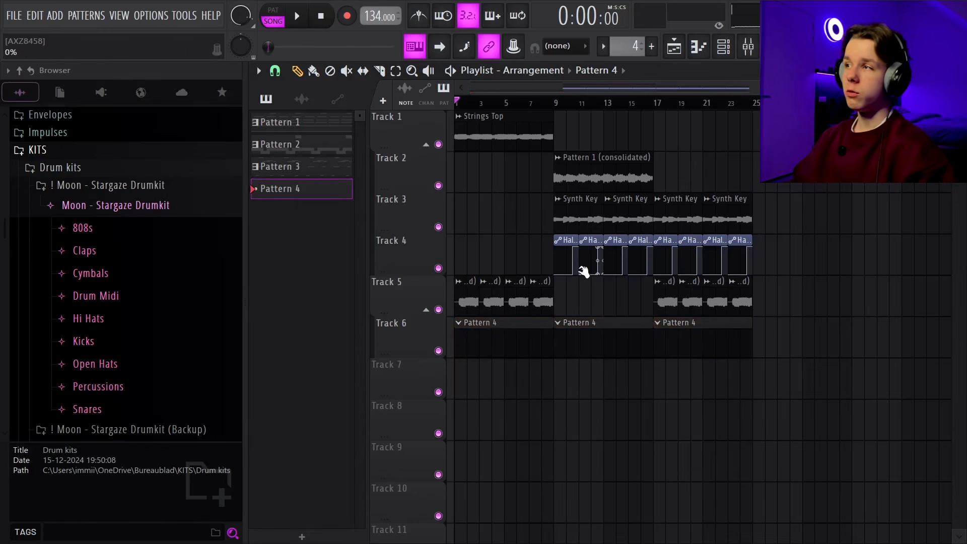
Show the channel rack and switch its channel display filter away from Audio.
left_click(724, 48)
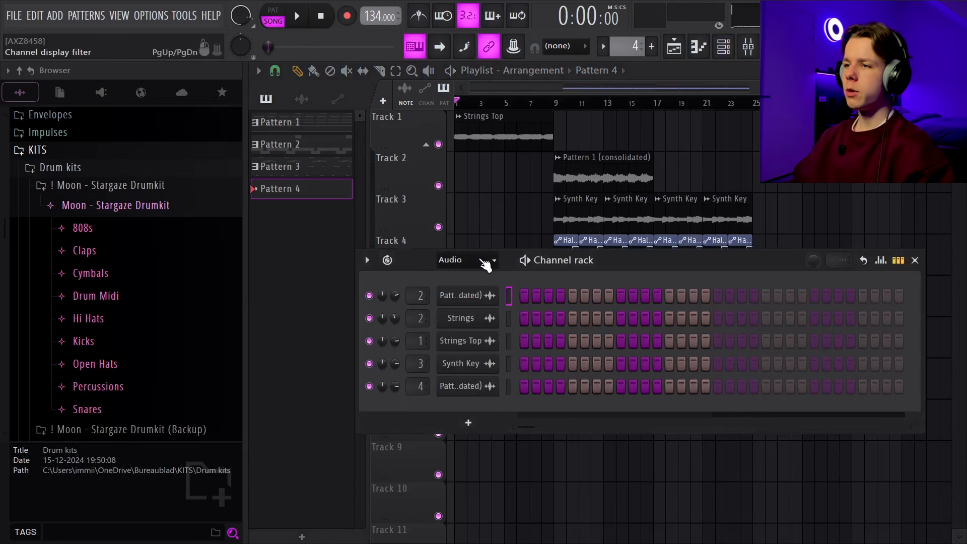
left_click(492, 259)
left_click(462, 259)
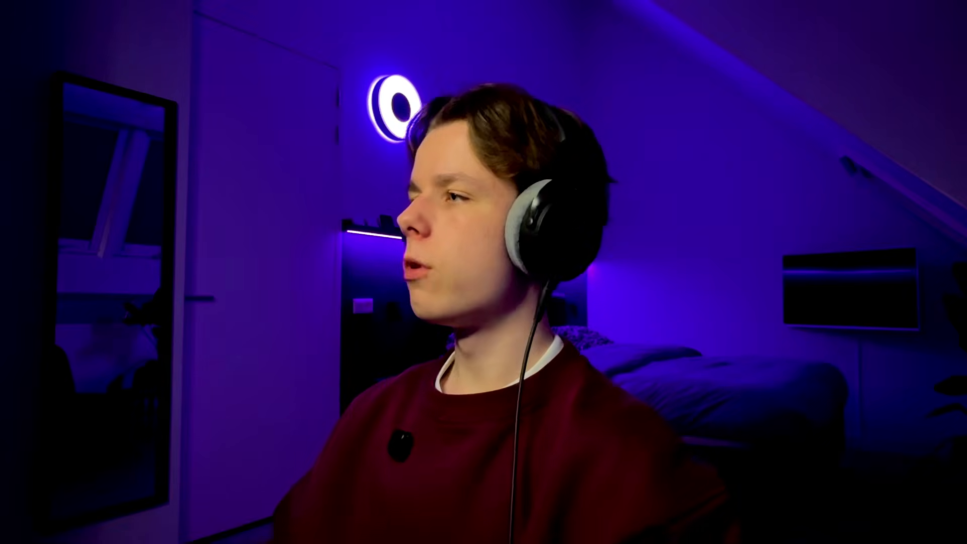
During playback, add a one-bar C#4 note at bar 3 for Analog Lab V #4, copy both notes to bars 5 and 7, and return to the playlist.
key("space")
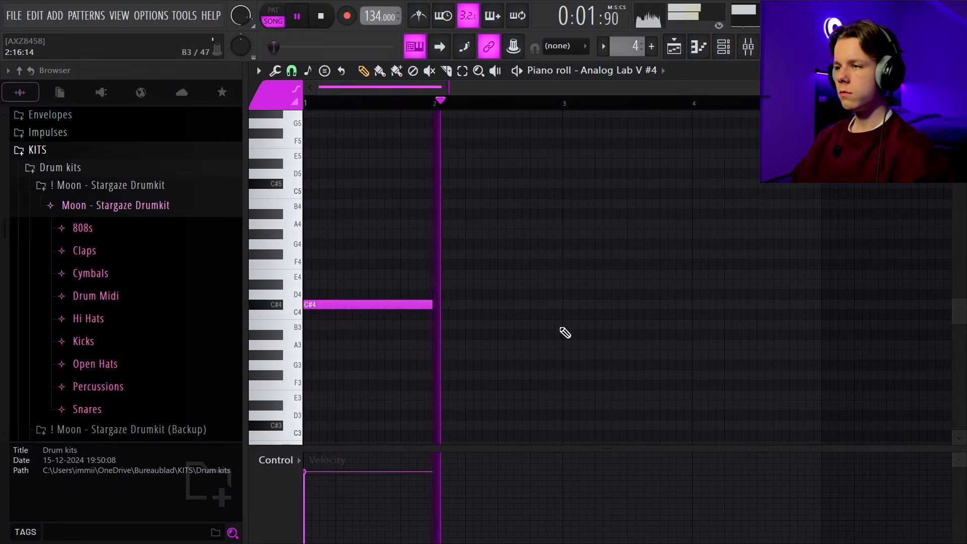
left_click(566, 304)
scroll(670, 324, "down", 2)
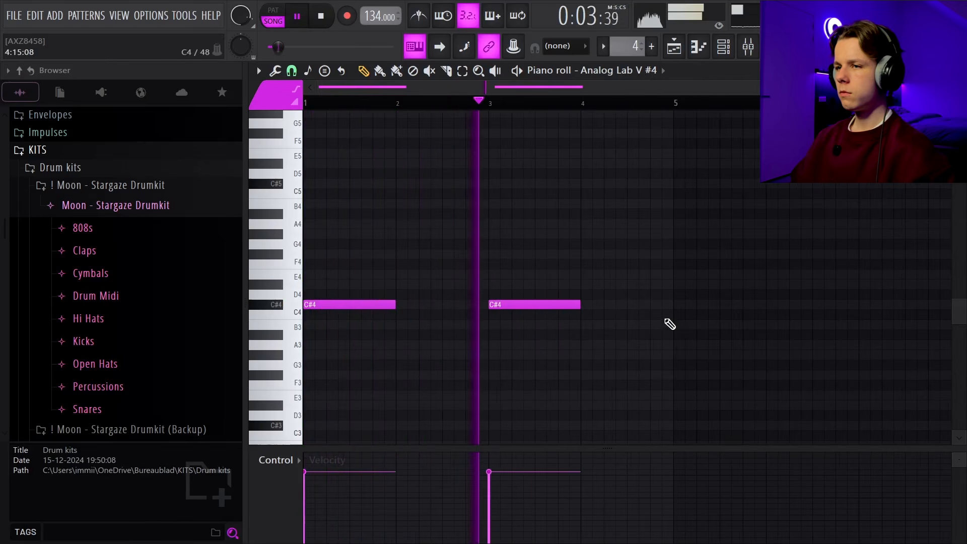
key("ctrl+a")
left_click_drag(345, 309, 715, 327)
scroll(700, 364, "down", 2)
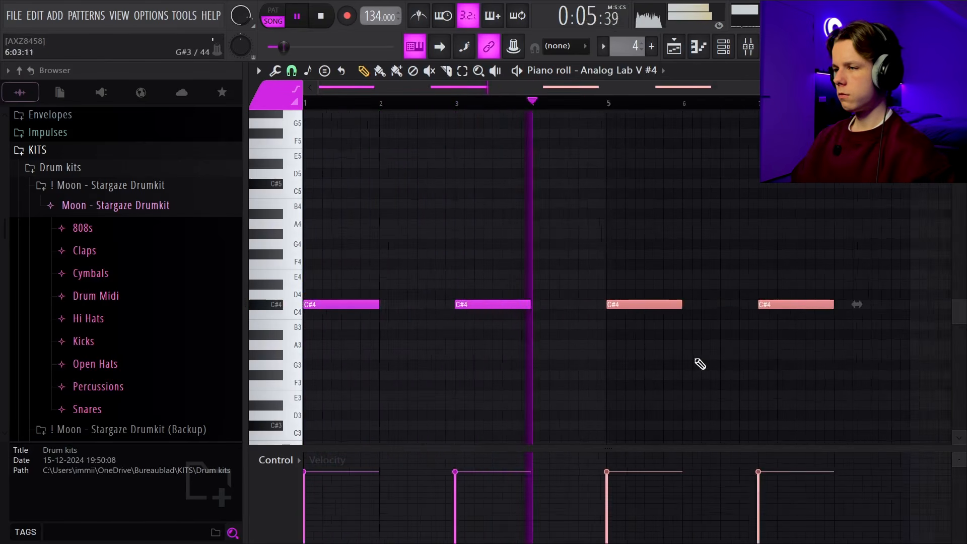
key("ctrl+d")
left_click(674, 47)
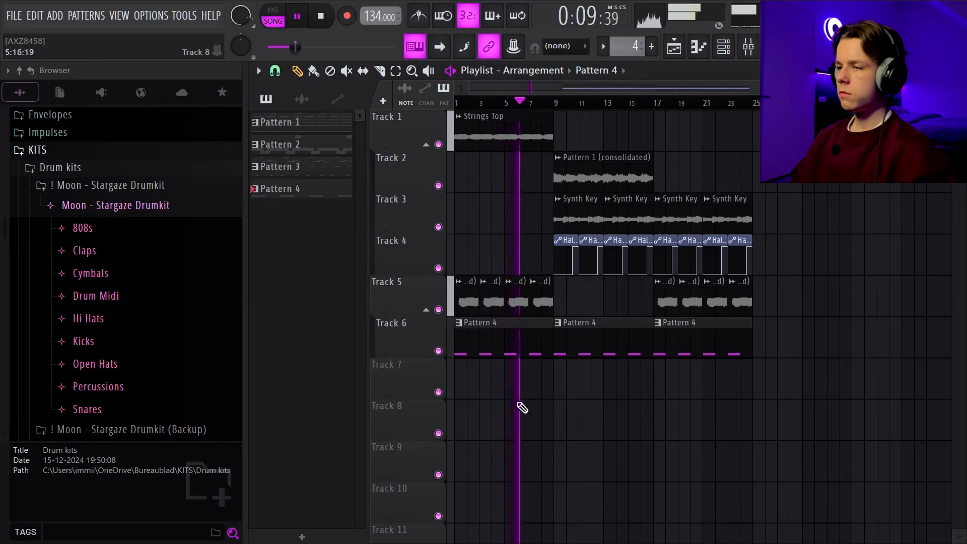
Load the Agitated Lows bass preset in Thermal on the Analog Lab V #4 mixer track and lower that track's volume.
double_click(481, 341)
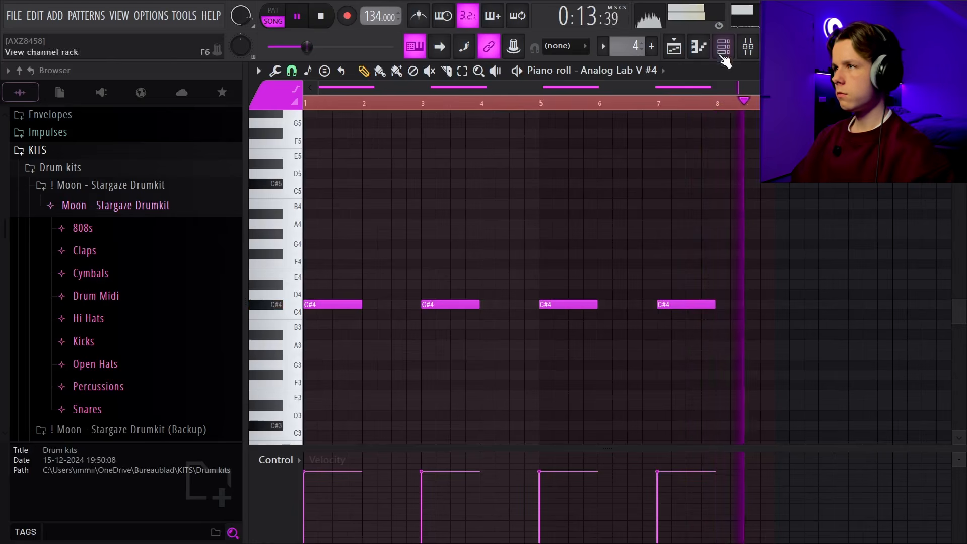
left_click(749, 47)
left_click(610, 165)
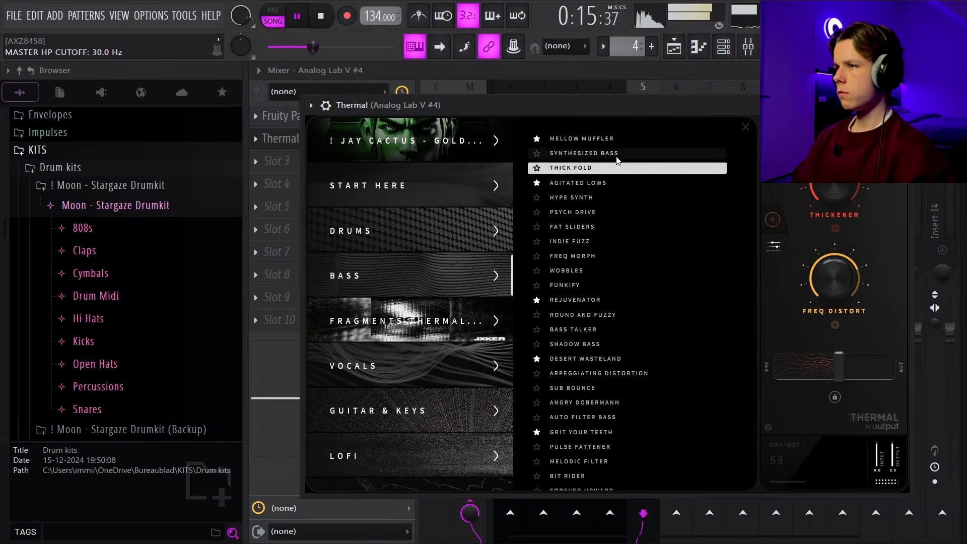
key("Up")
left_click(615, 183)
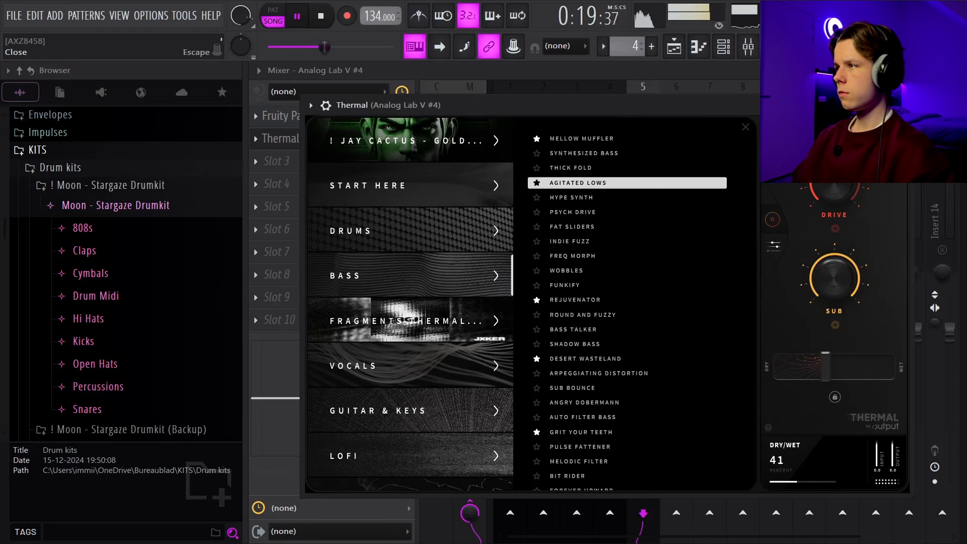
left_click(745, 127)
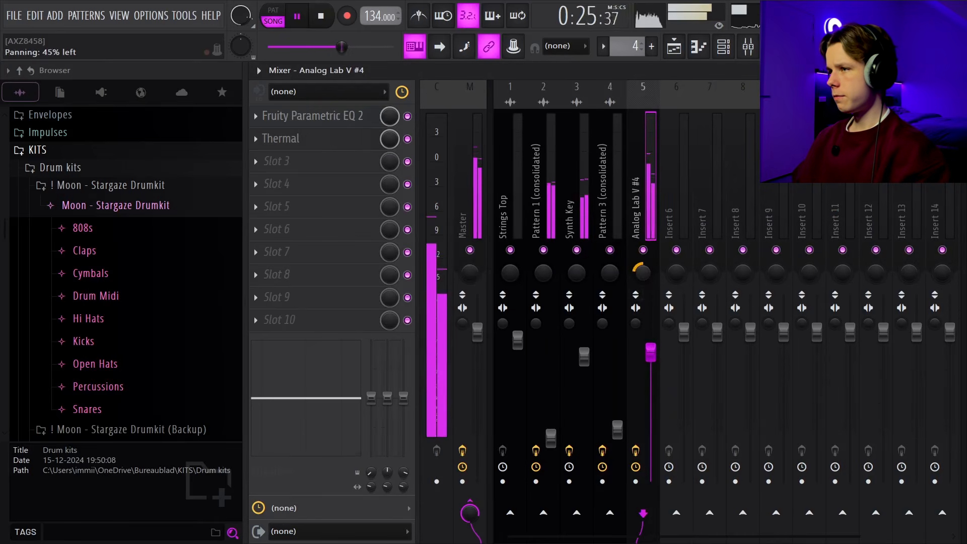
left_click_drag(651, 361, 654, 368)
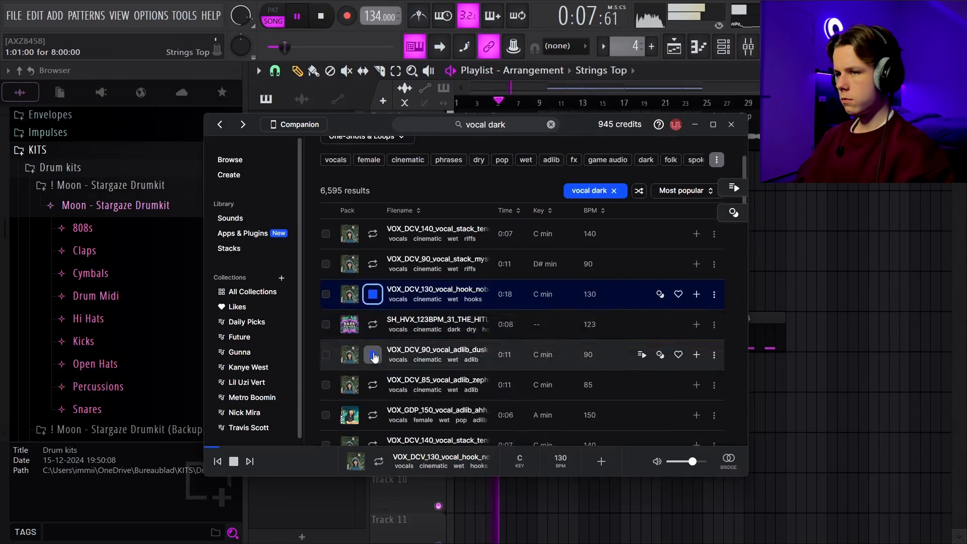
Audition several of the "vocal dark" samples in Splice against the playing loop, including the VOX_GDP_150 adlib, and move the window aside.
left_click(373, 325)
left_click(373, 355)
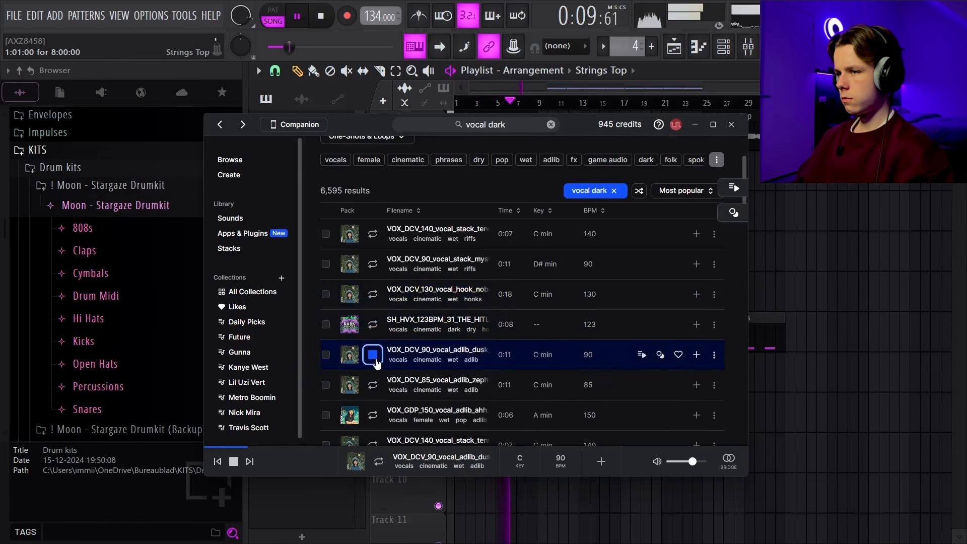
left_click(373, 385)
scroll(373, 353, "down", 2)
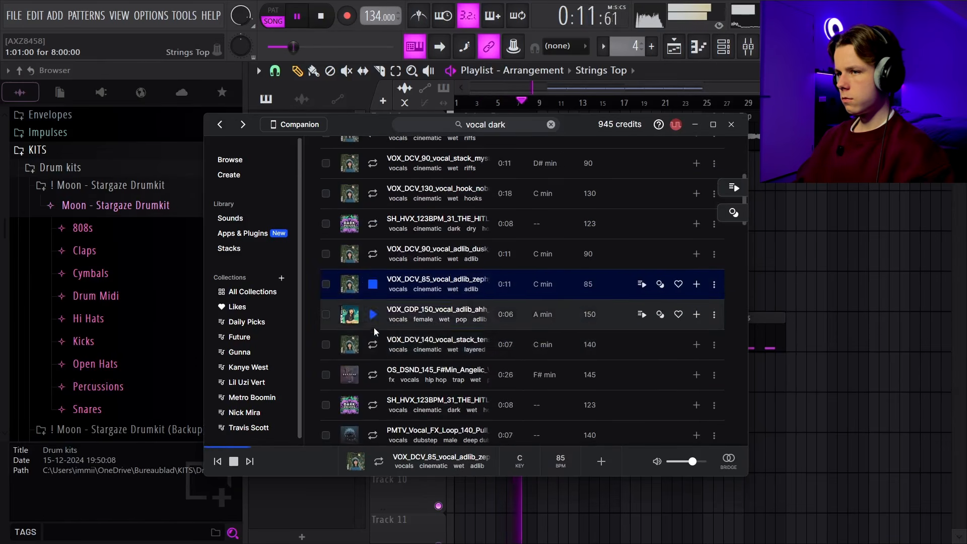
left_click(374, 327)
left_click(374, 347)
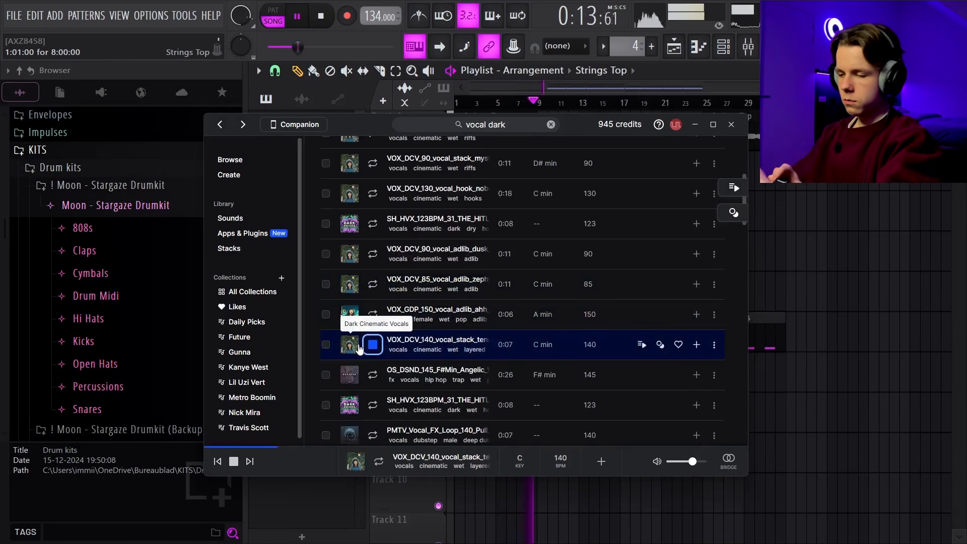
left_click(382, 316)
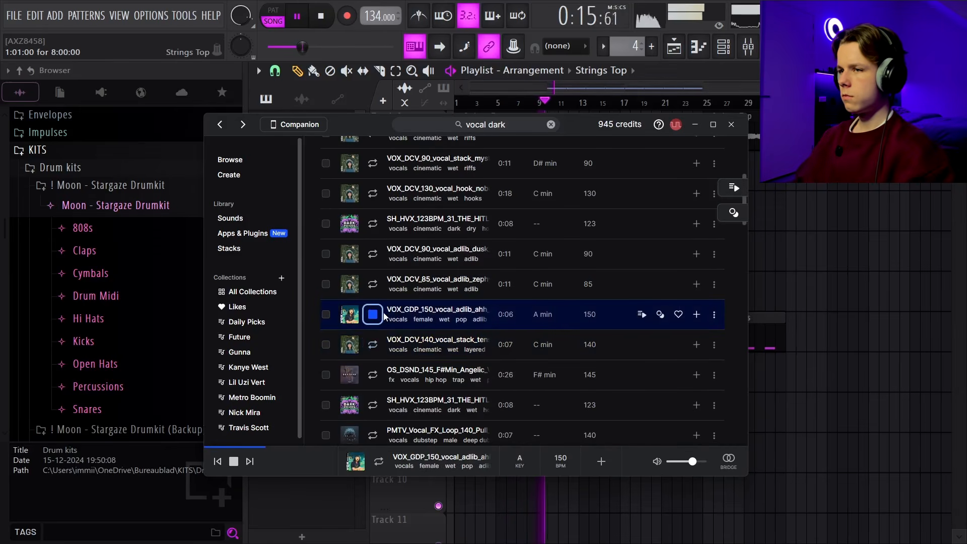
left_click_drag(576, 121, 633, 134)
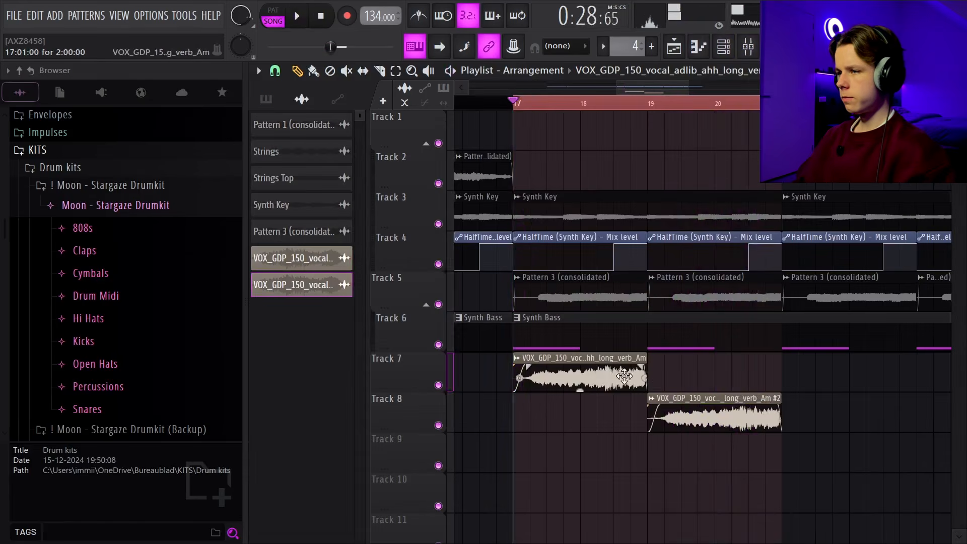
Play the selected bars from bar 17 and review the VOX_GDP_150 vocal's audio clip settings.
key("space")
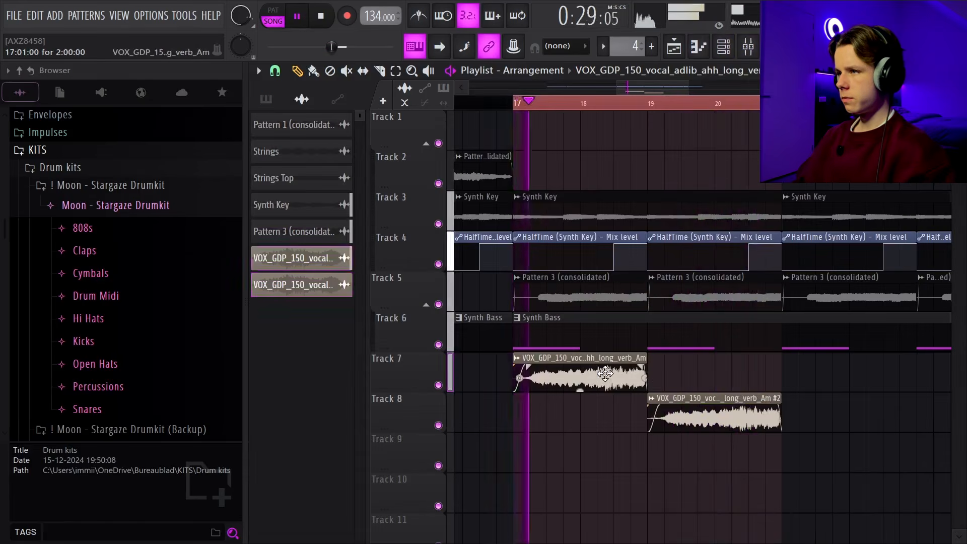
double_click(625, 377)
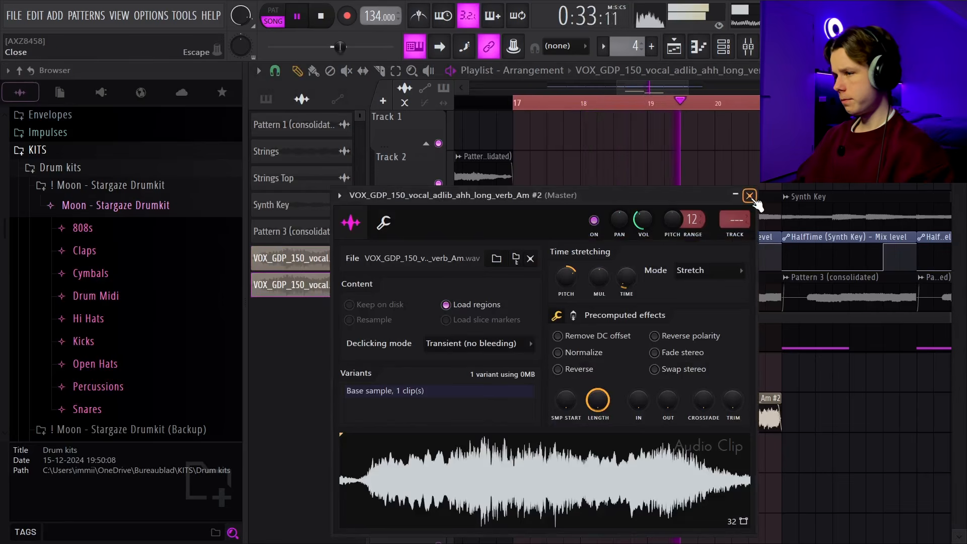
left_click(750, 196)
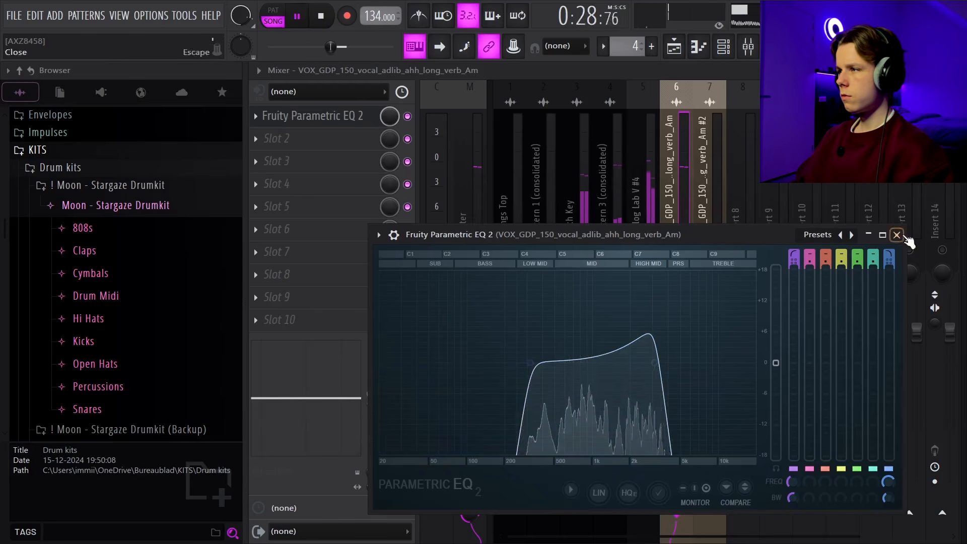
Copy the first vocal track's Fruity Parametric EQ 2 to the second vocal track and lower both tracks to about -1.1 dB.
left_click(897, 236)
left_click(257, 116)
left_click_drag(302, 197, 715, 227)
left_click(773, 116)
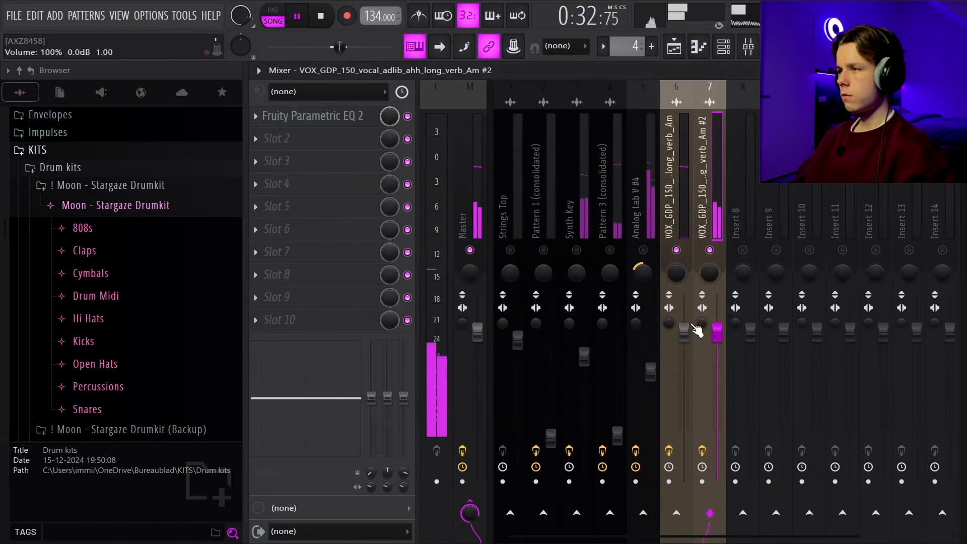
left_click_drag(690, 339, 690, 349)
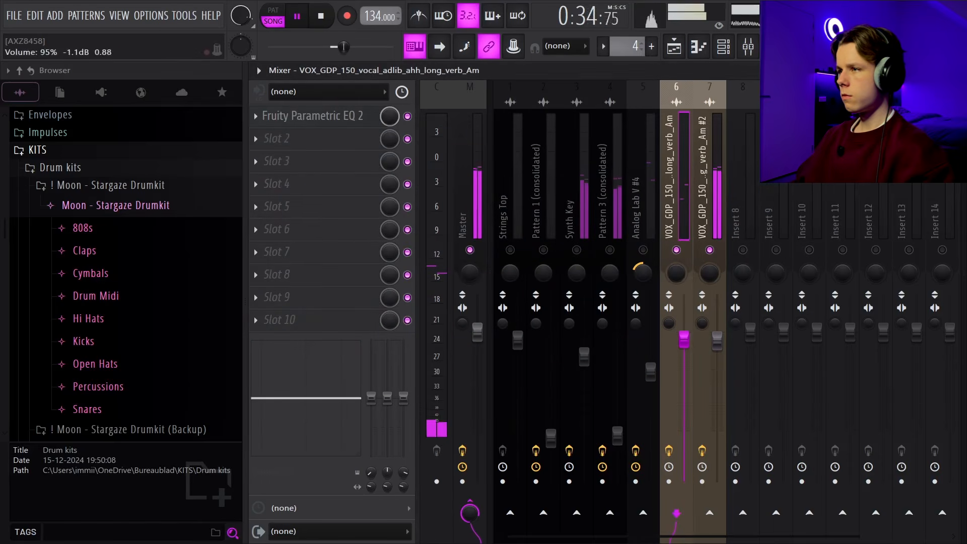
Copy ValhallaSupermassive from the Pattern 3 (consolidated) mixer track to slot 2 of the first vocal track and close it.
left_click(638, 166)
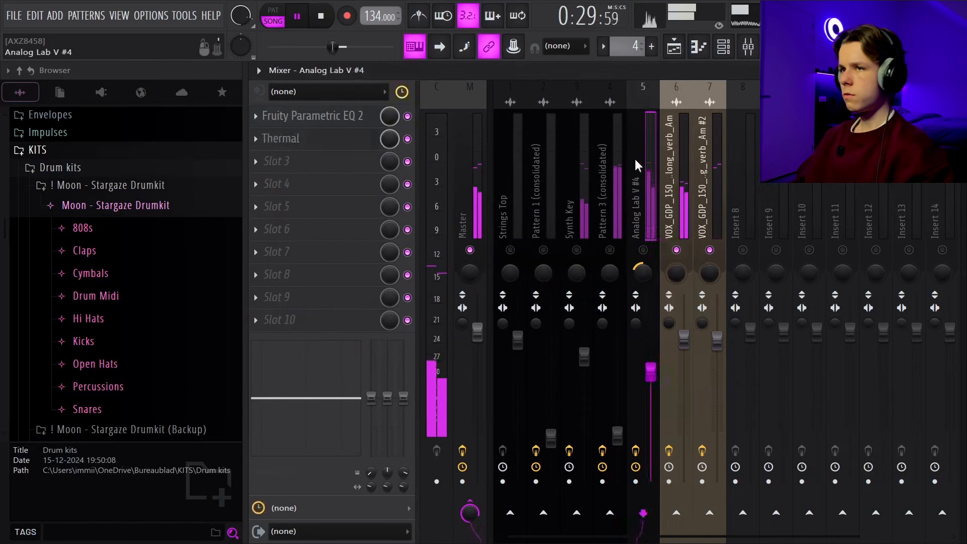
left_click(608, 167)
left_click(256, 140)
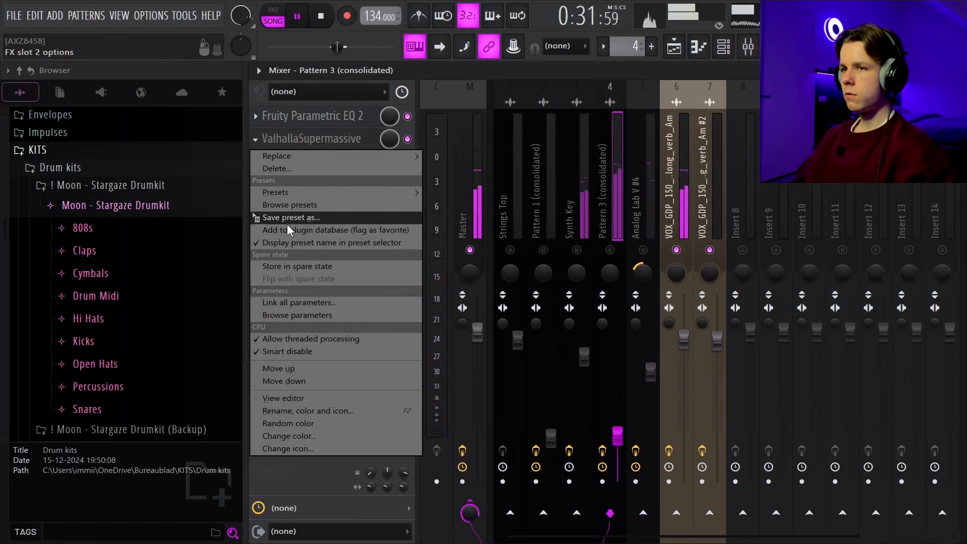
left_click_drag(291, 220, 675, 201)
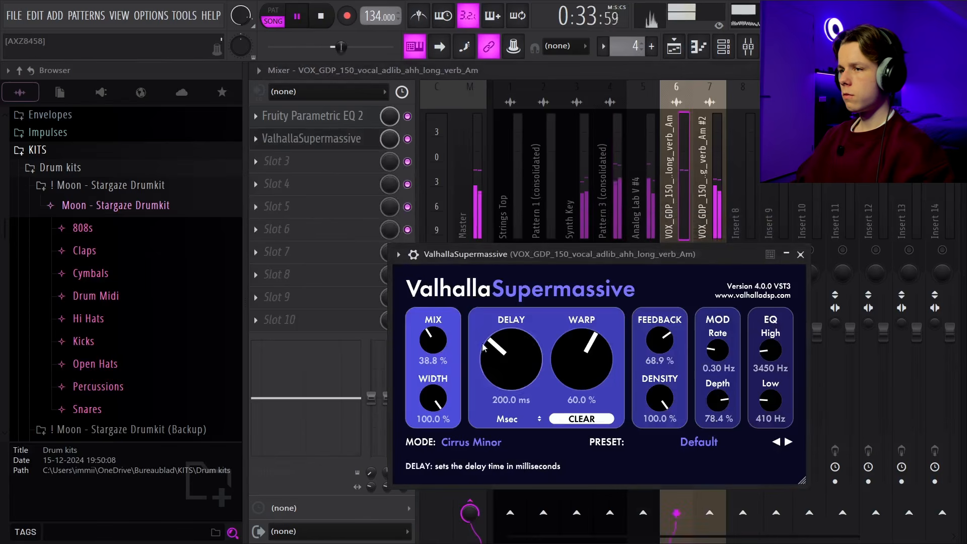
left_click(812, 254)
Copy ValhallaSupermassive to the second vocal track with a 44.8 % mix, and set the first vocal track's mix to 59.6 %.
left_click(256, 138)
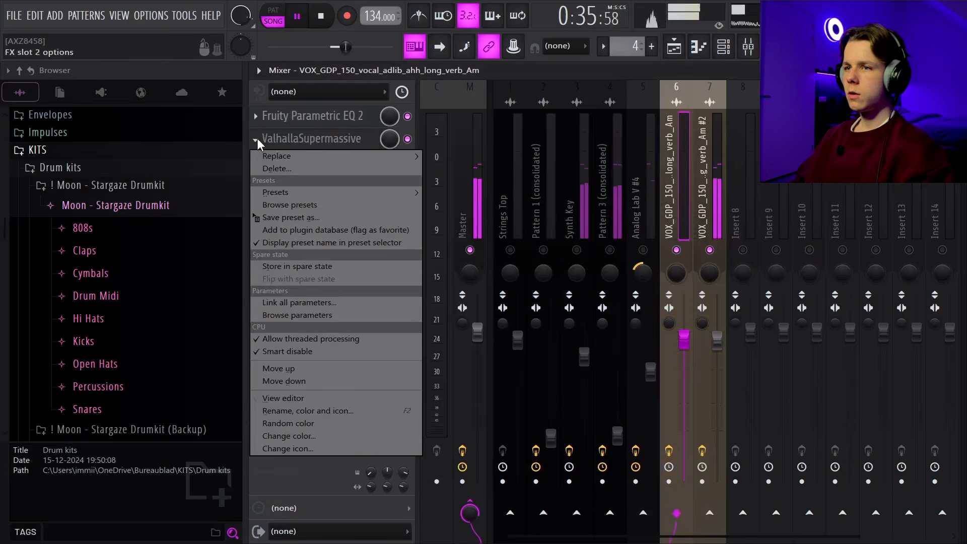
left_click_drag(290, 220, 650, 204)
left_click_drag(718, 233, 717, 232)
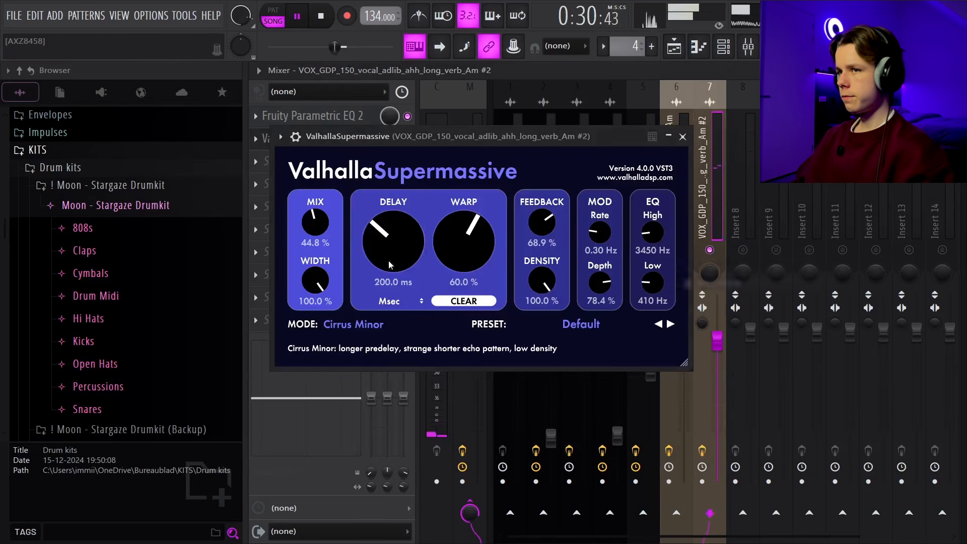
left_click(684, 138)
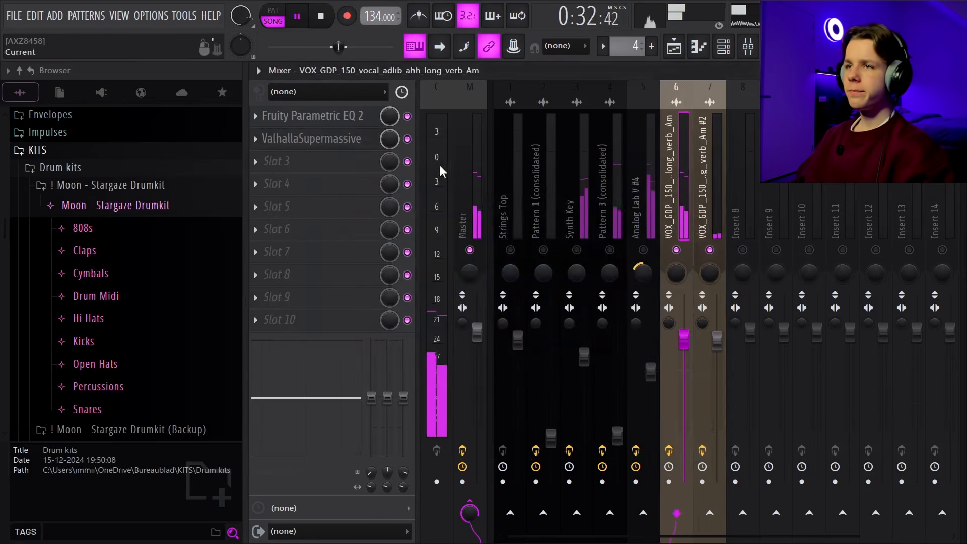
left_click(367, 144)
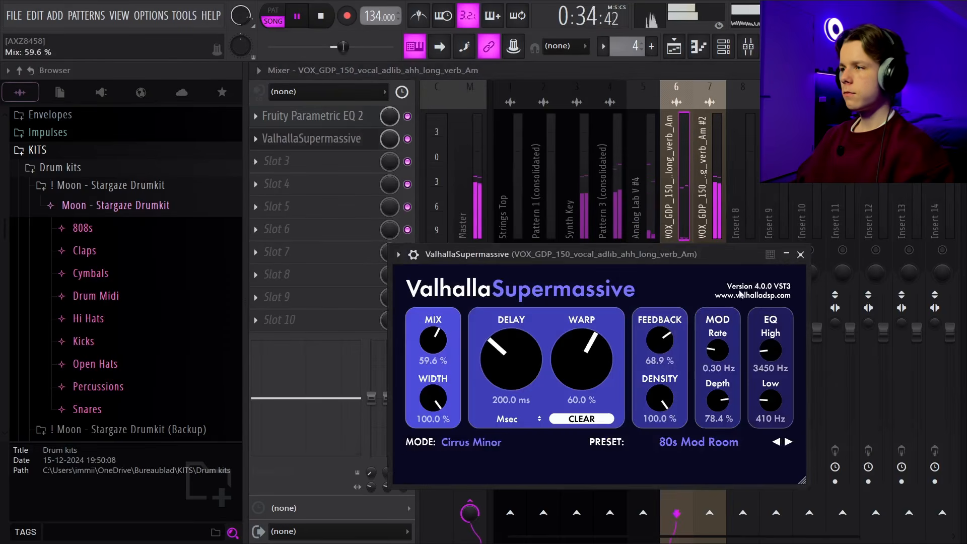
left_click(796, 253)
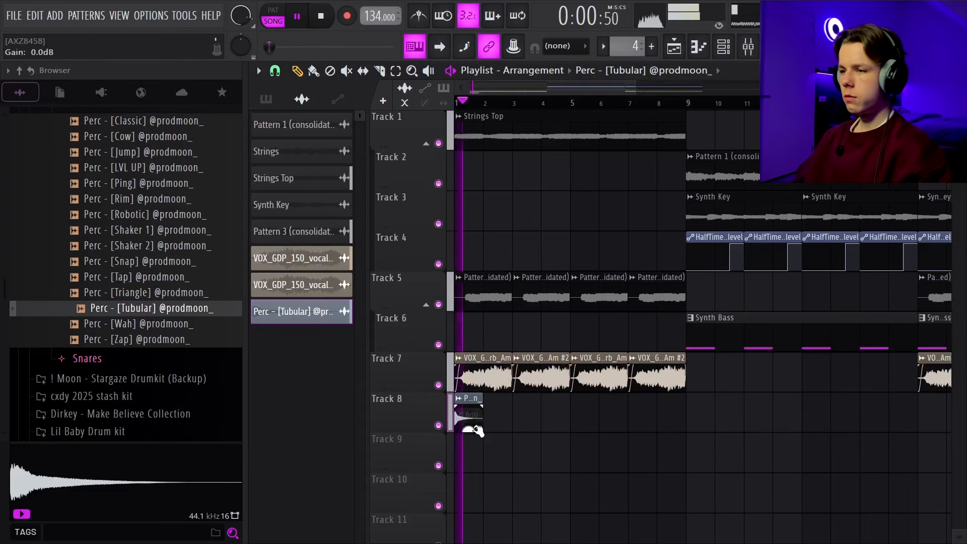
Place a Perc - [Tubular] clip at bar 9 on Track 8 and copy the bar 1 and 9 clips to start from bar 17.
left_click(693, 416)
scroll(692, 424, "down", 2)
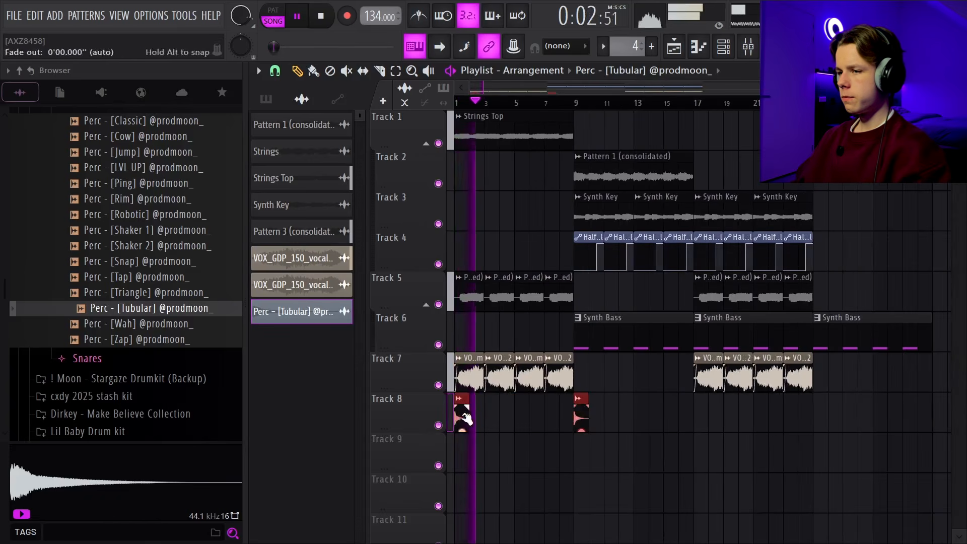
left_click_drag(461, 424, 700, 435)
scroll(697, 448, "down", 2)
left_click(695, 460, "ctrl")
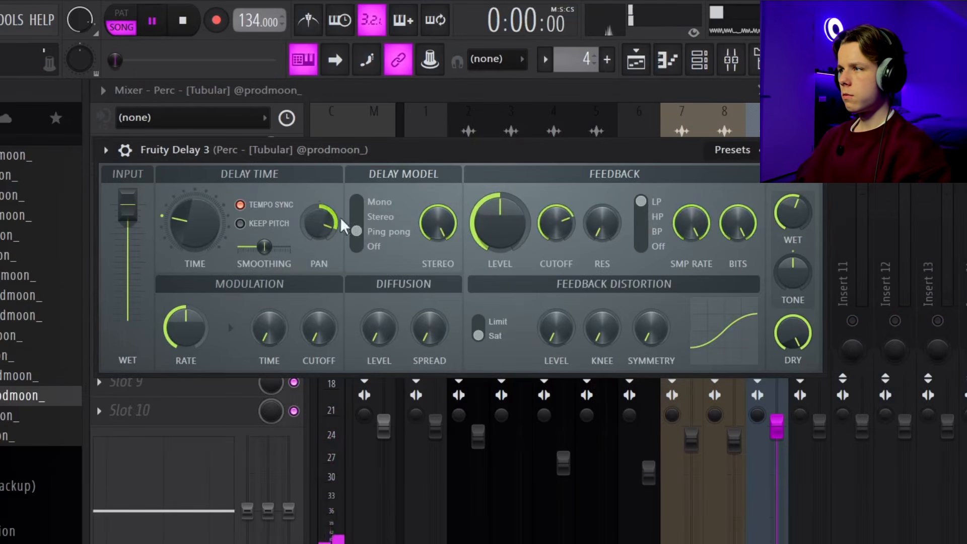
Adjust Fruity Delay 3's tone on the Perc - [Tubular] mixer track and apply ValhallaSupermassive with a 27.6 % mix.
left_click_drag(792, 272, 811, 289)
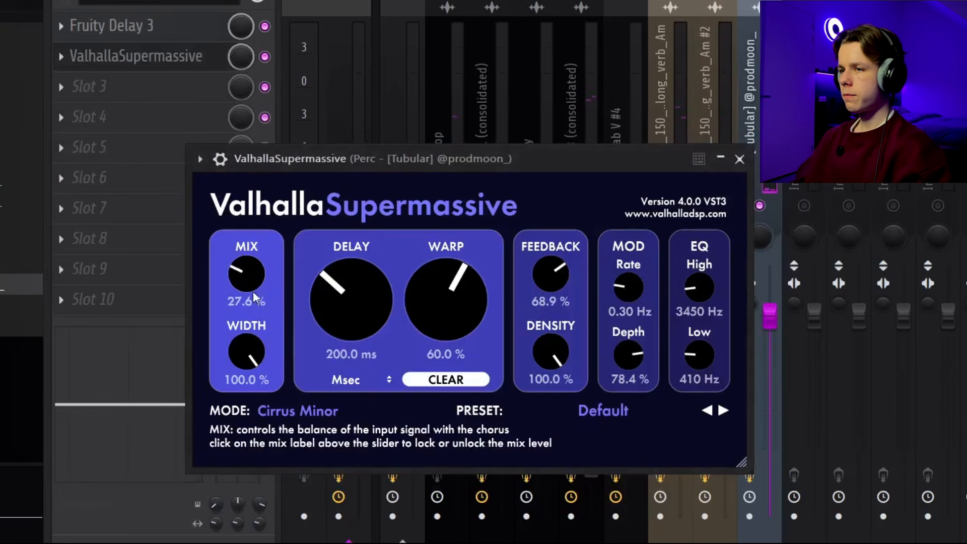
scroll(246, 273, "down", 2)
scroll(268, 260, "down", 1)
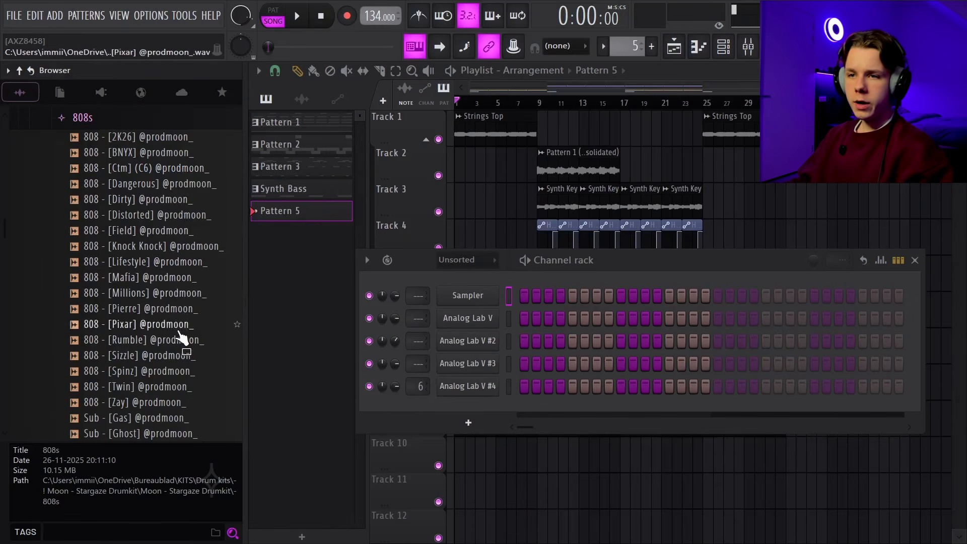
Preview the 808 - [Mafia] sample and load it as a new channel in the channel rack.
left_click(166, 278)
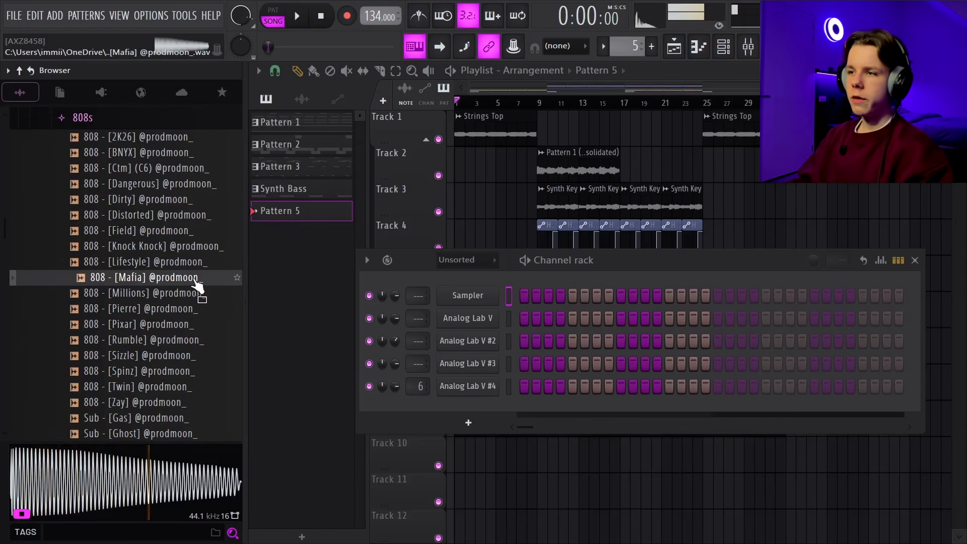
left_click_drag(387, 358, 464, 409)
left_click_drag(464, 409, 465, 410)
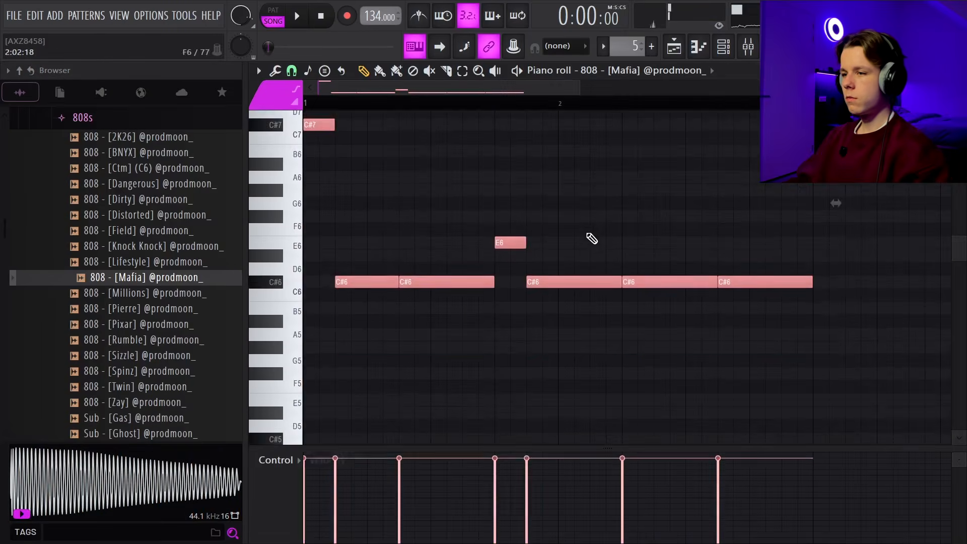
Try the short 808 note at the end of bar 1 at F#6 and D#6 during playback, and return it to E6.
scroll(585, 235, "up", 2)
left_click(579, 235, "ctrl")
key("space")
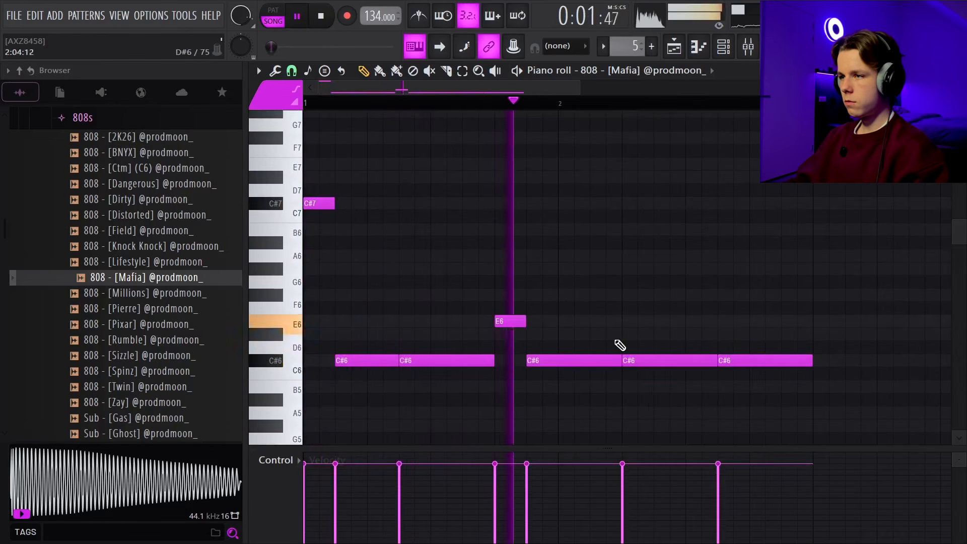
left_click_drag(509, 323, 512, 297)
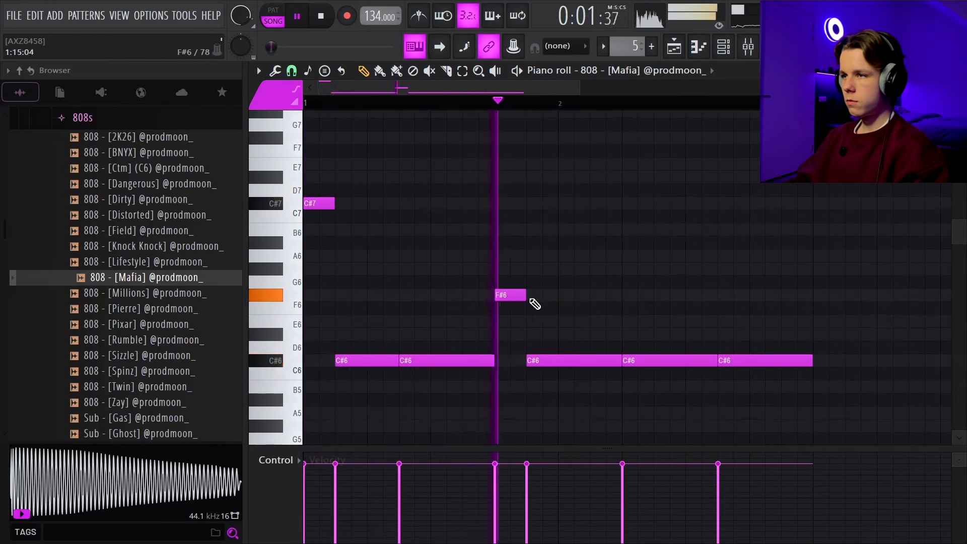
scroll(535, 330, "down", 4)
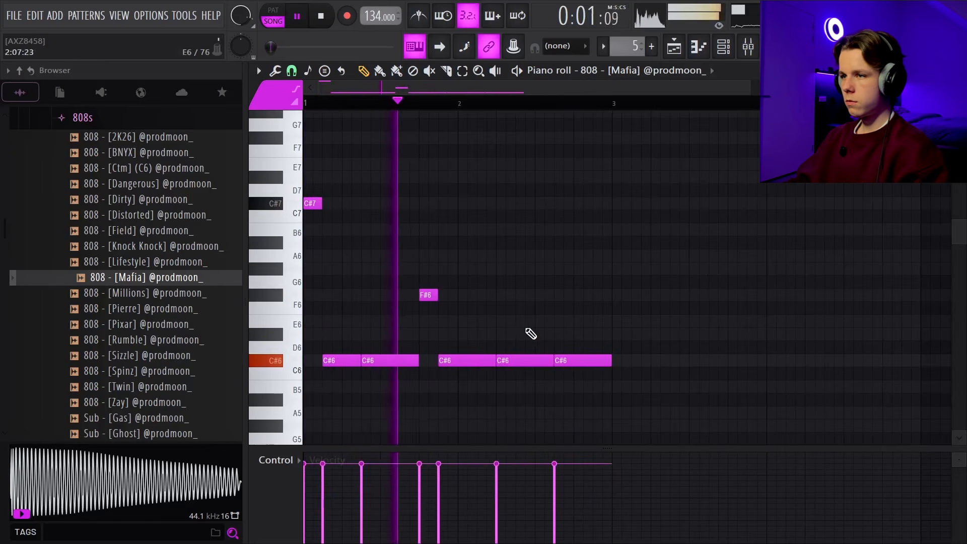
scroll(514, 335, "up", 5)
left_click_drag(341, 297, 346, 336)
scroll(384, 335, "down", 3)
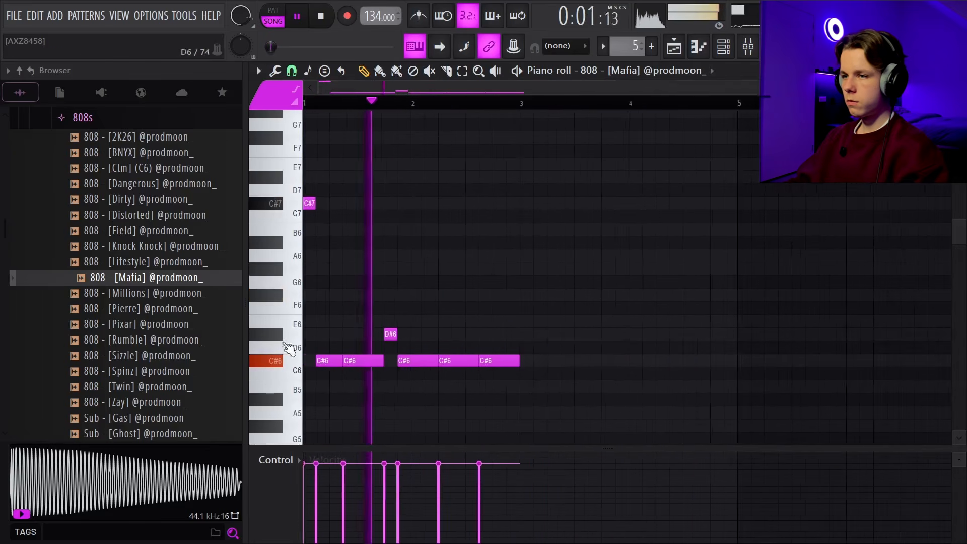
scroll(495, 336, "up", 4)
left_click_drag(506, 336, 507, 322)
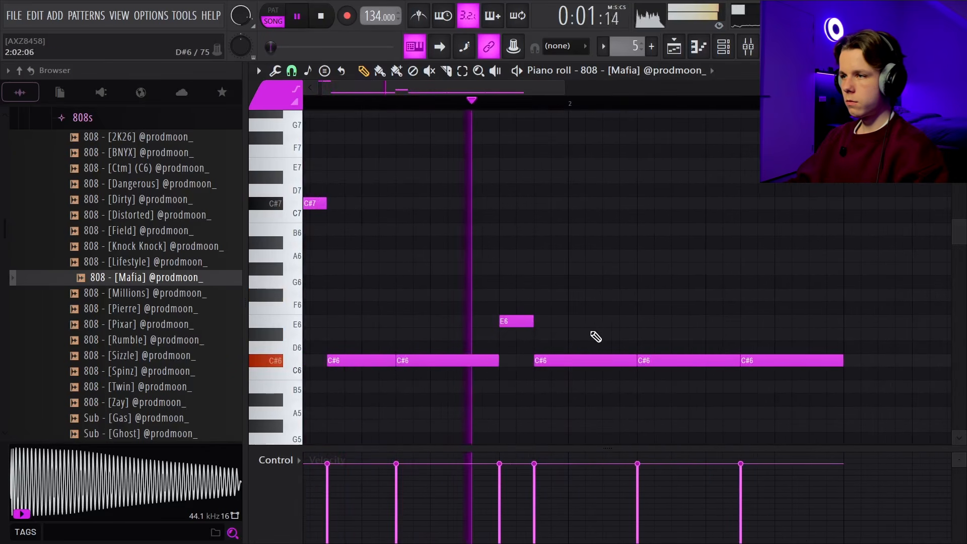
Try a short F#6 note just before the last C#6 note of bar 2.
key("space")
left_click(731, 297)
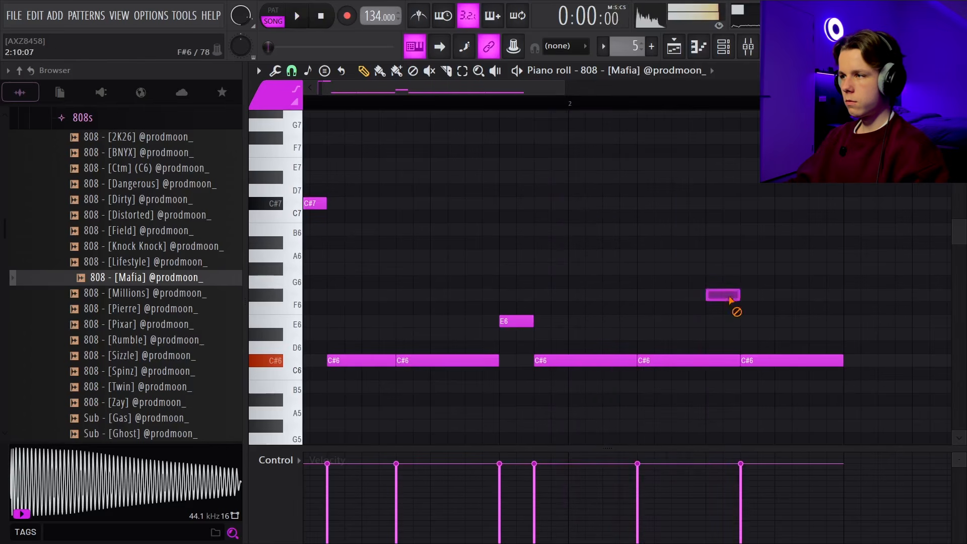
key("space")
right_click(708, 294)
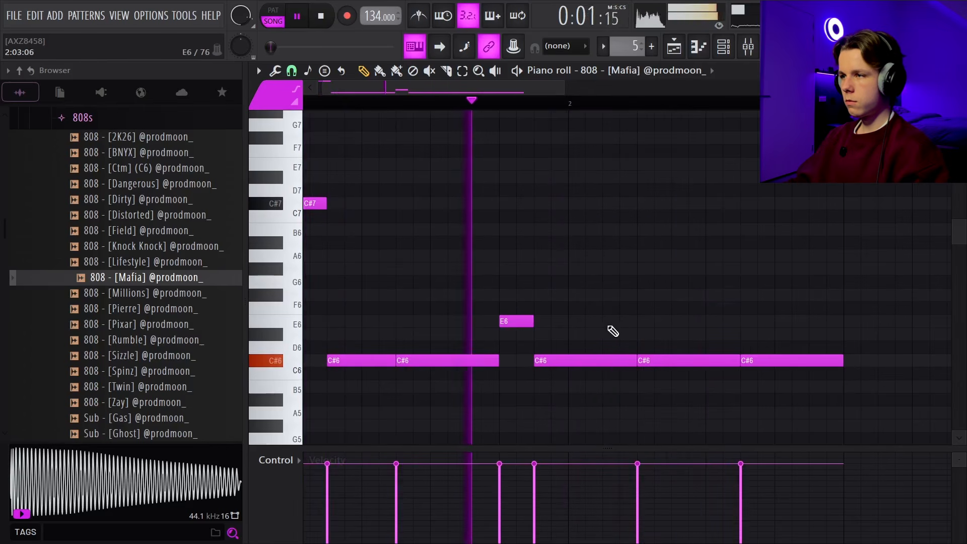
Place a short F#6 note before the middle C#6 note of bar 2 and shorten the preceding C#6 to end at its start.
left_click(614, 296)
key("space")
key("space")
left_click_drag(637, 360, 602, 361)
scroll(645, 336, "down", 2)
scroll(629, 339, "up", 3)
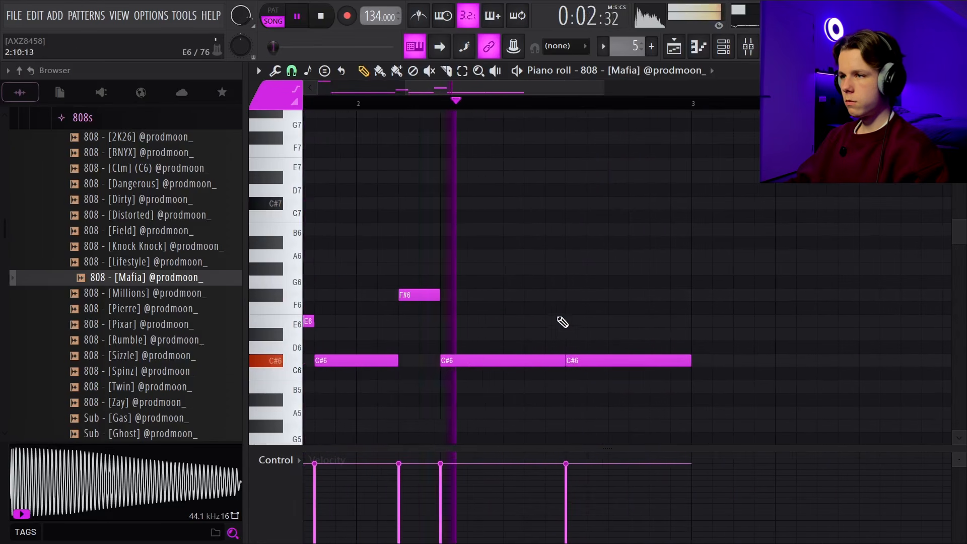
scroll(587, 287, "down", 2)
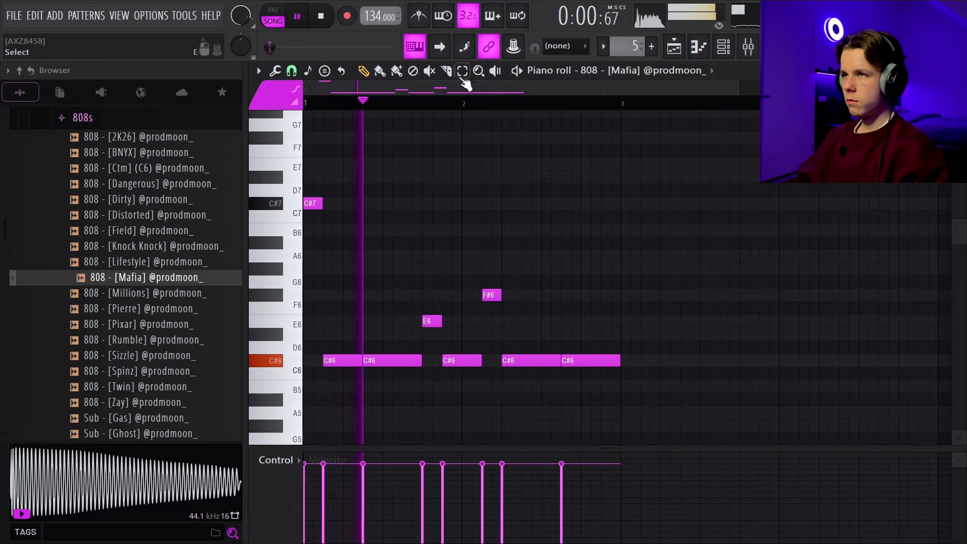
scroll(589, 349, "up", 2)
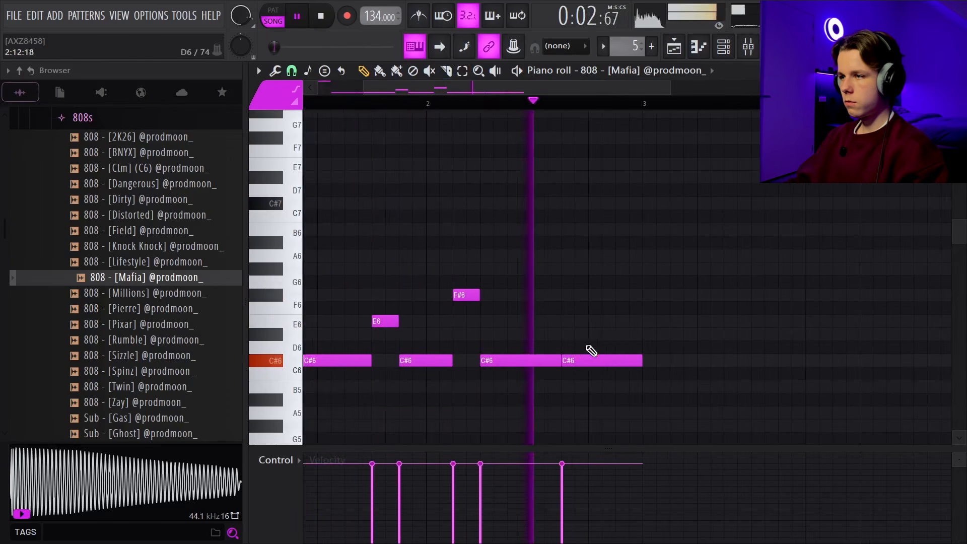
Slice the last C#6 note of bar 2 near its end and duplicate the whole two-bar 808 line into bars 3 and 4.
left_click(448, 72)
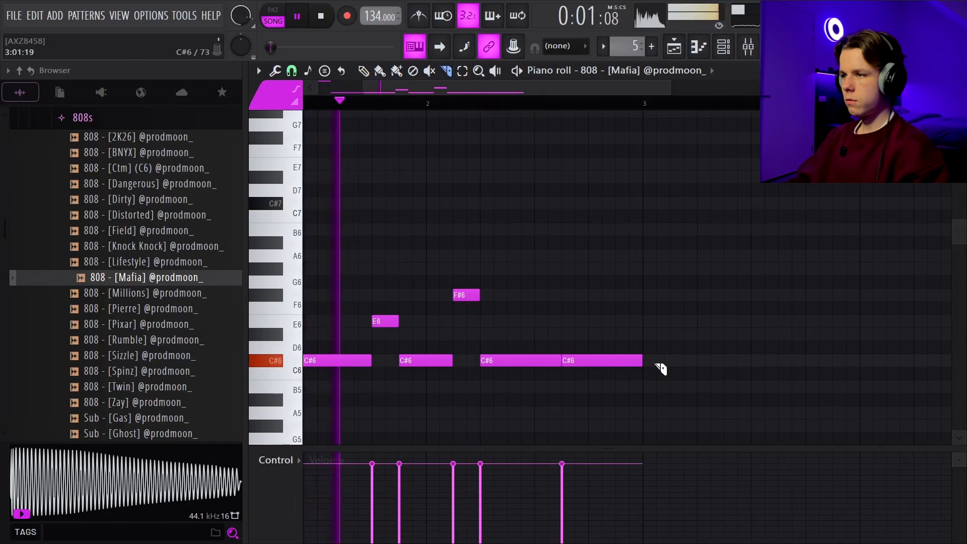
left_click(621, 360)
scroll(630, 343, "down", 2)
key("ctrl+a")
key("ctrl+b")
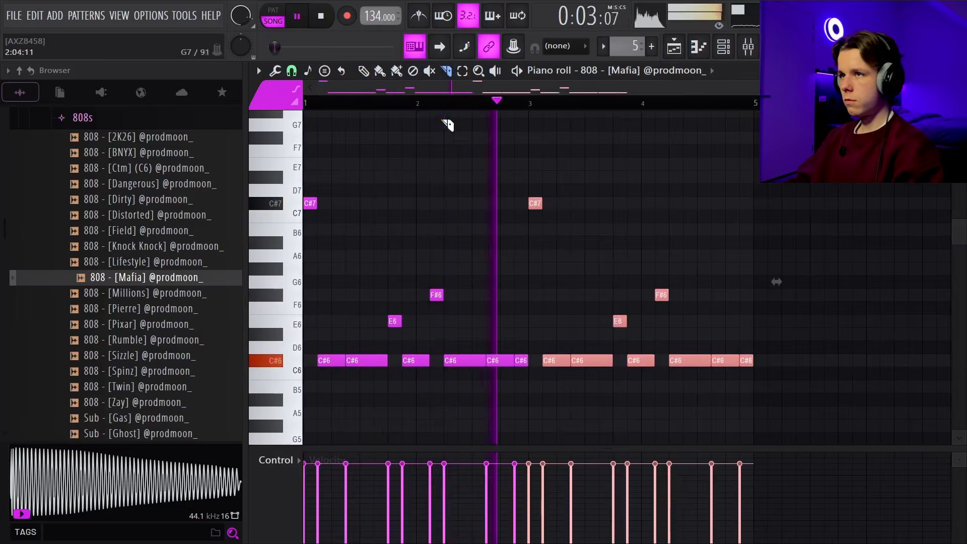
Lower the C#7 note at the start of bar 3 by one octave and slice it in two.
left_click(364, 72)
left_click_drag(628, 216, 476, 167)
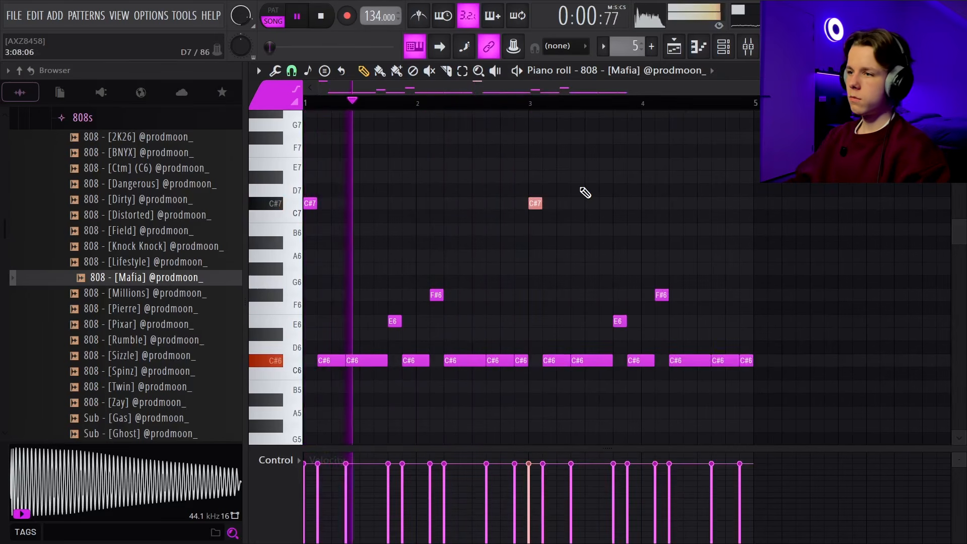
key("ctrl+Down")
left_click(582, 191, "ctrl")
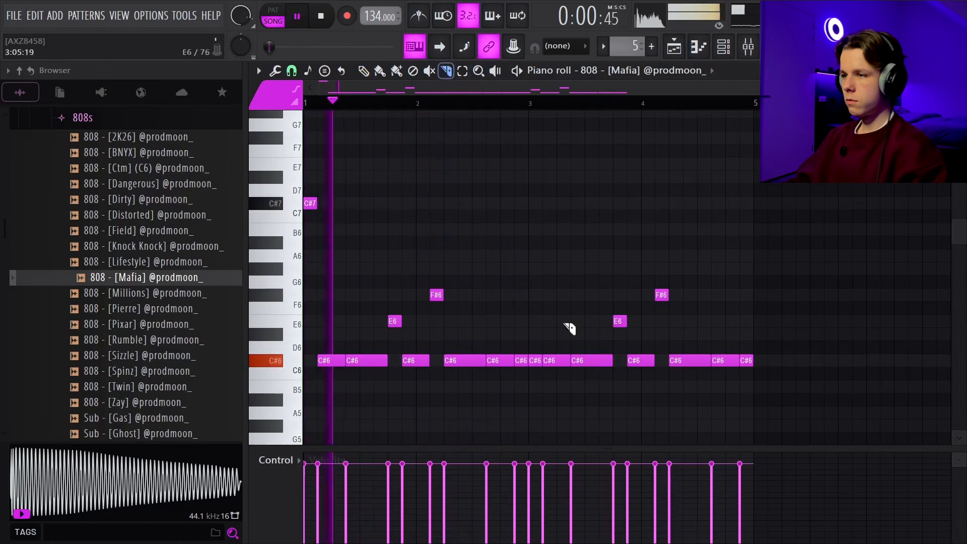
left_click_drag(537, 351, 538, 370)
Lower all 808 notes by one octave and duplicate the four-bar line into bars 5 to 8.
left_click_drag(839, 374, 309, 201)
scroll(634, 222, "down", 1)
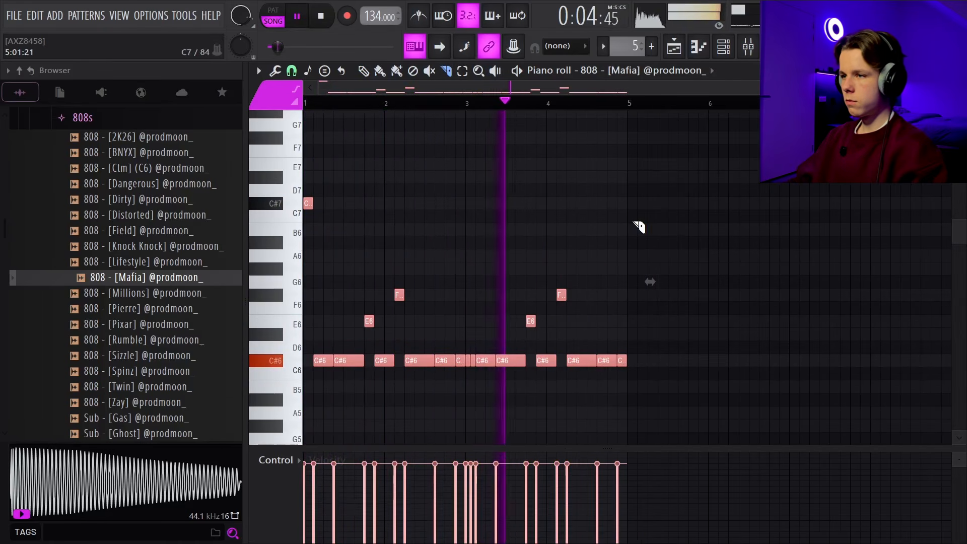
key("ctrl+Down")
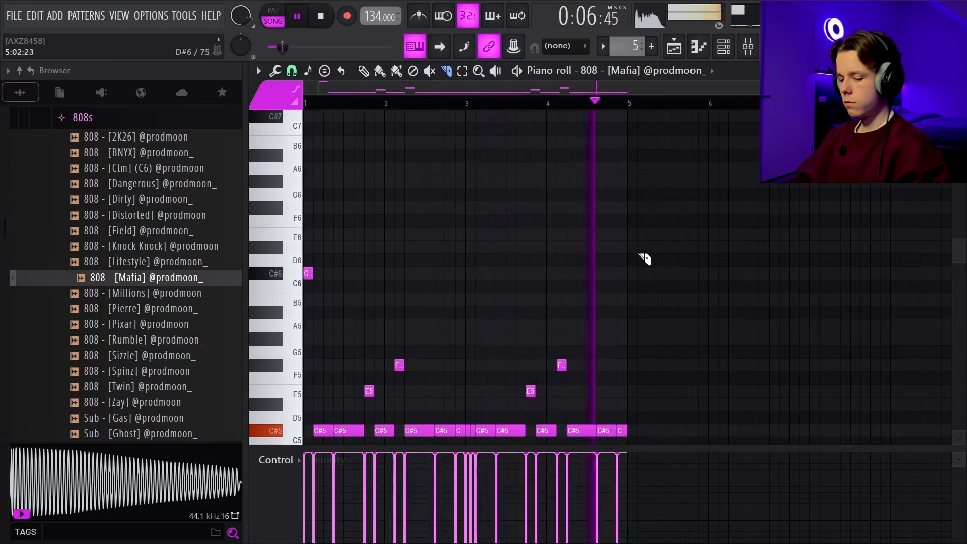
key("ctrl+b")
scroll(658, 274, "down", 1)
left_click(732, 263, "ctrl")
scroll(682, 175, "down", 2)
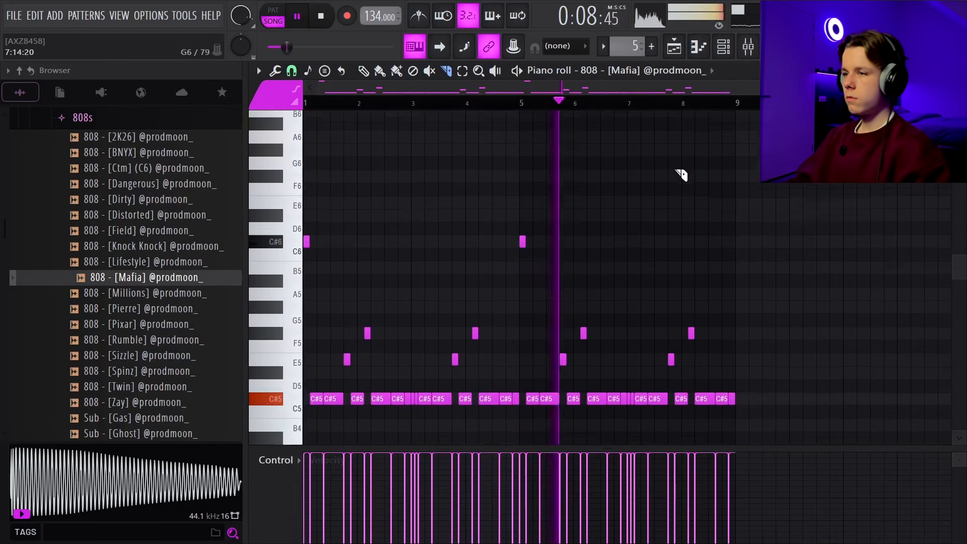
Raise the final C#5 notes at the end of bar 8 to G#5.
left_click(363, 70)
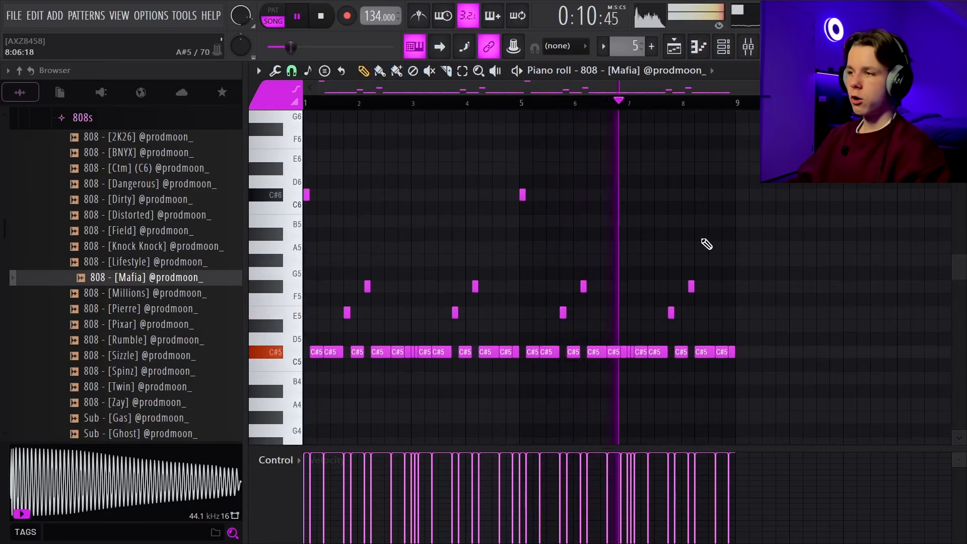
scroll(746, 378, "up", 4)
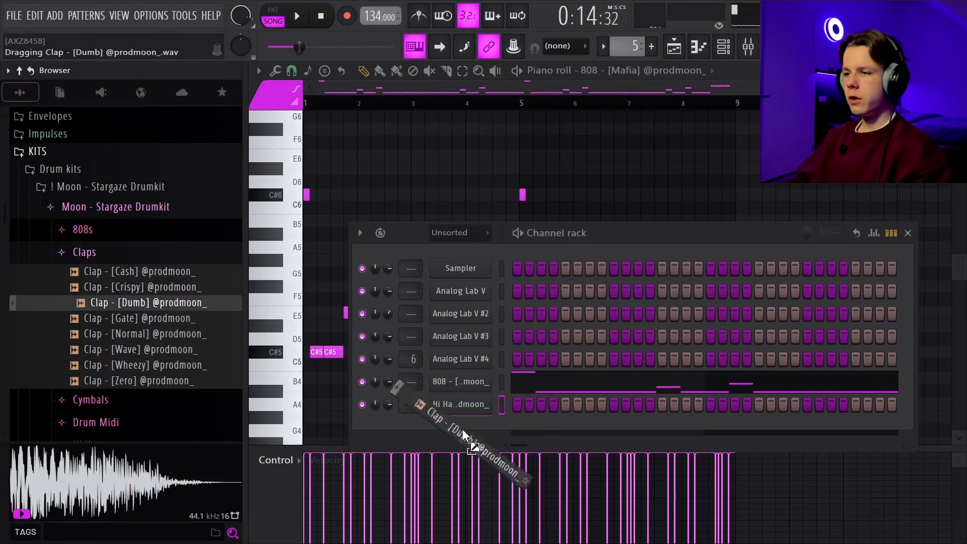
Add the Clap - [Dumb] sample to the channel rack and fill the hi-hat channel on every 2 steps.
left_click_drag(463, 429, 462, 429)
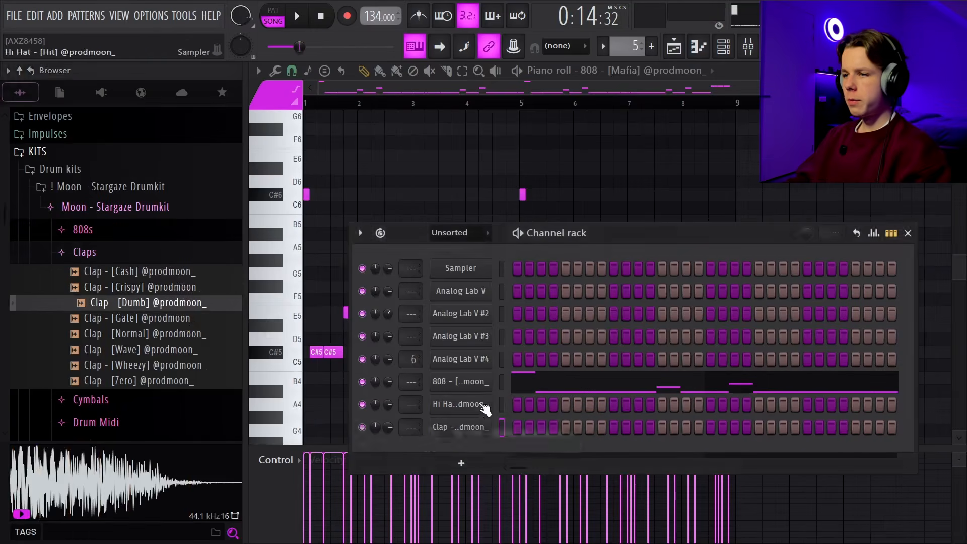
right_click(487, 406)
left_click(744, 377)
key("space")
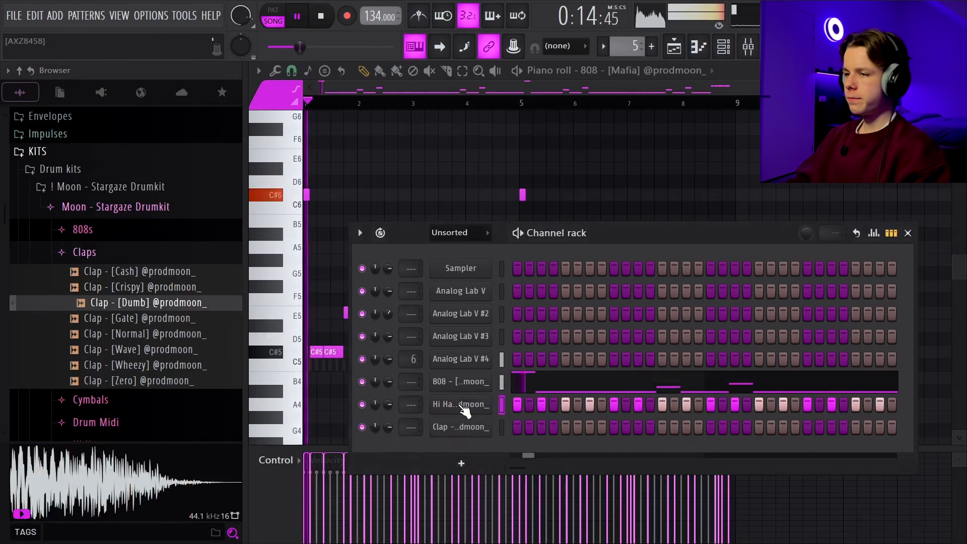
Place claps on steps 9 and 25 and repeat the two-bar clap pattern through bar 8 in the piano roll.
left_click(615, 428)
left_click(807, 427)
right_click(516, 429)
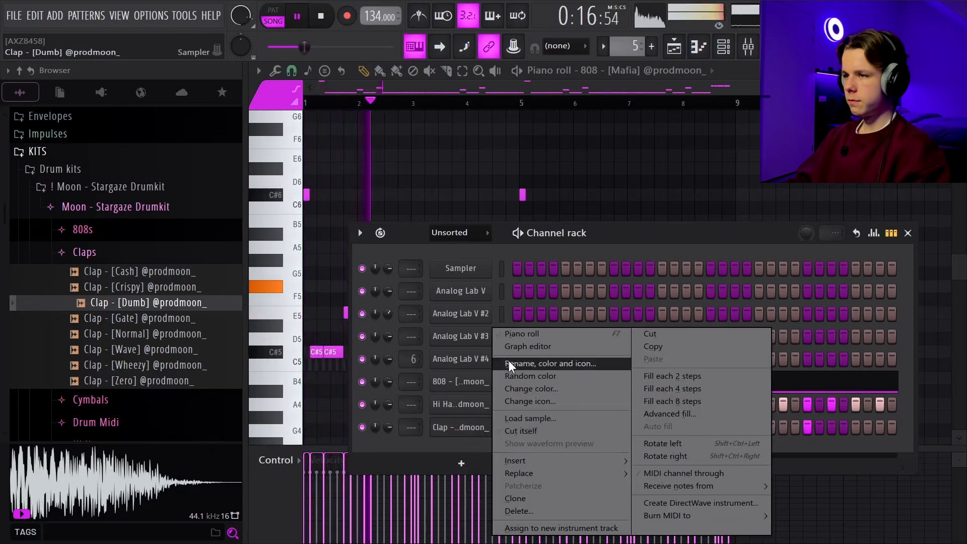
left_click(519, 337)
left_click_drag(415, 103, 306, 103)
key("ctrl+b")
key("ctrl+b")
key("ctrl+b")
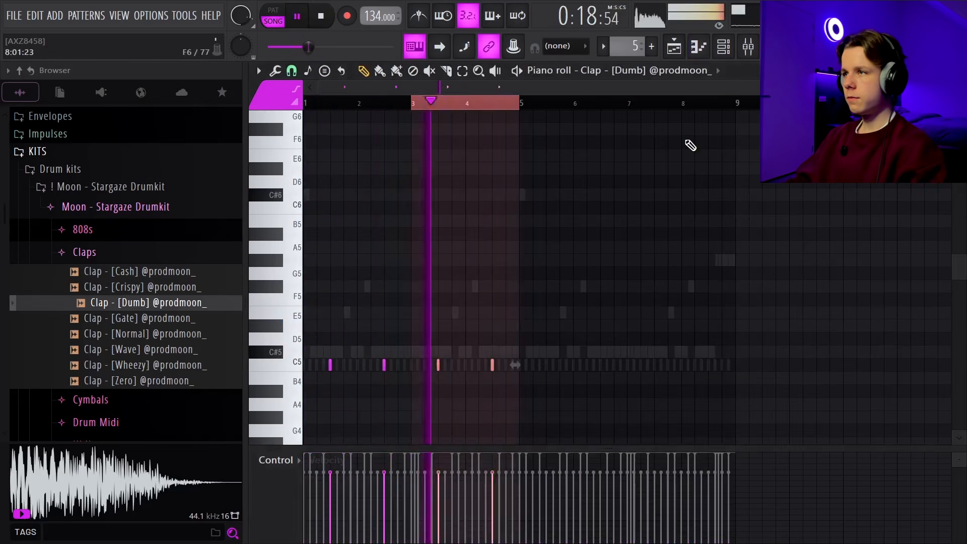
left_click(681, 105, "ctrl")
Lengthen all the clap notes together in the piano roll.
scroll(756, 297, "down", 3)
left_click_drag(770, 331, 313, 194)
scroll(669, 203, "up", 4)
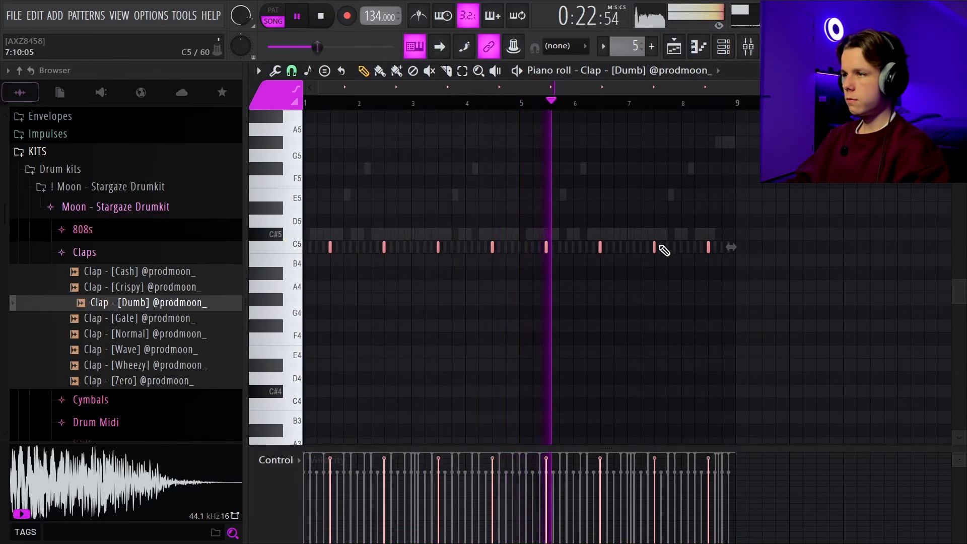
left_click_drag(656, 245, 664, 248)
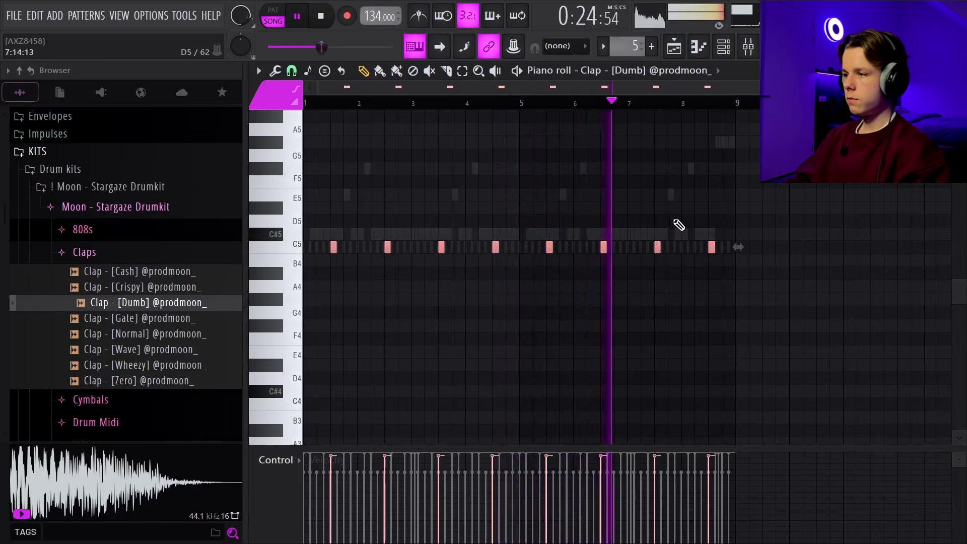
left_click(686, 143, "ctrl")
Make the hi-hat notes legato and paint short A4 rolls in bar 1 and a three-note B4 roll in bar 2.
scroll(682, 73, "up", 1)
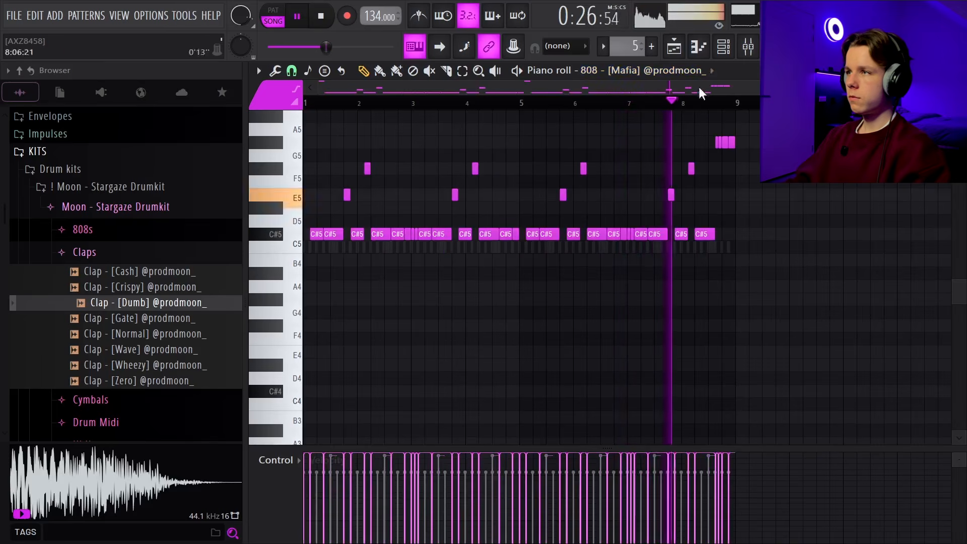
scroll(696, 75, "up", 1)
key("ctrl+l")
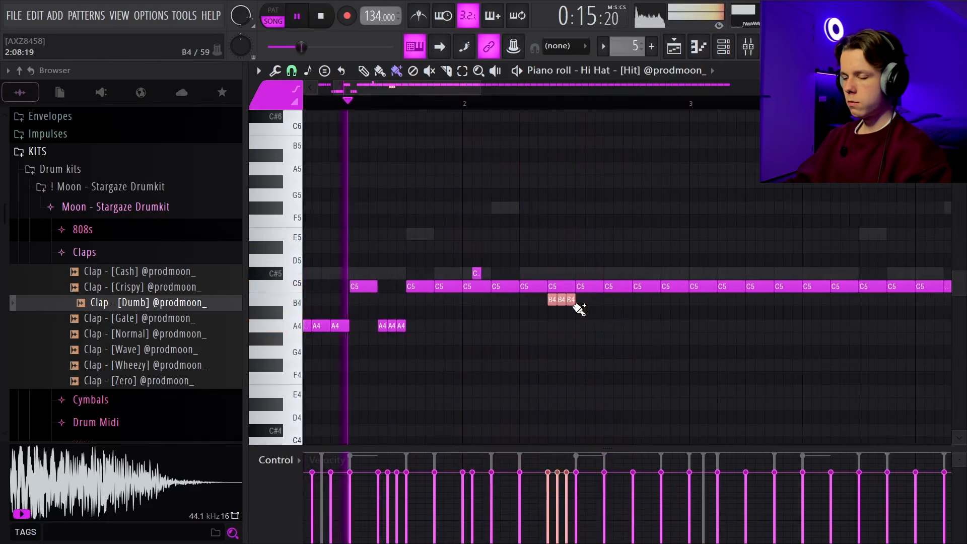
left_click_drag(564, 300, 486, 301)
scroll(504, 361, "down", 2)
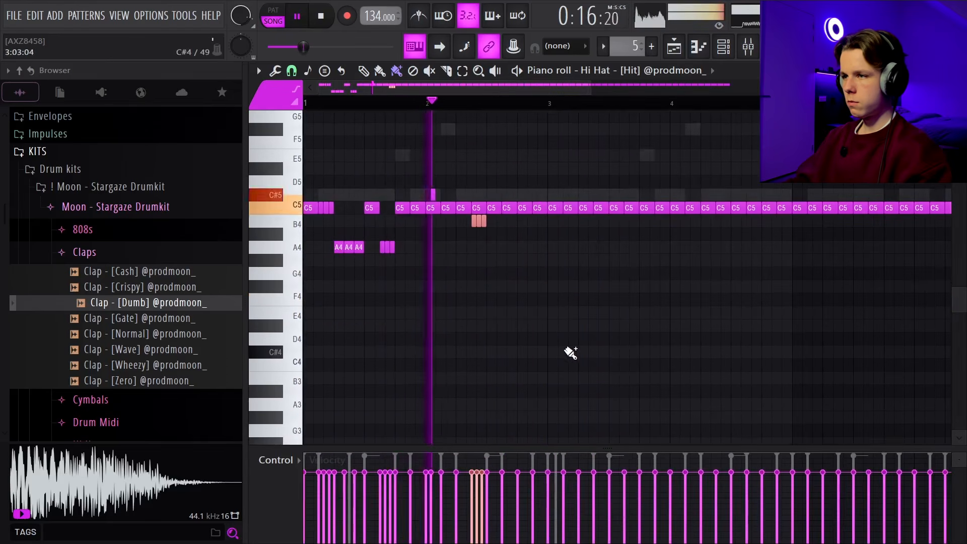
Try a three-note D#4 hi-hat roll directly before bar 3.
scroll(535, 334, "up", 3)
left_click_drag(529, 327, 552, 327)
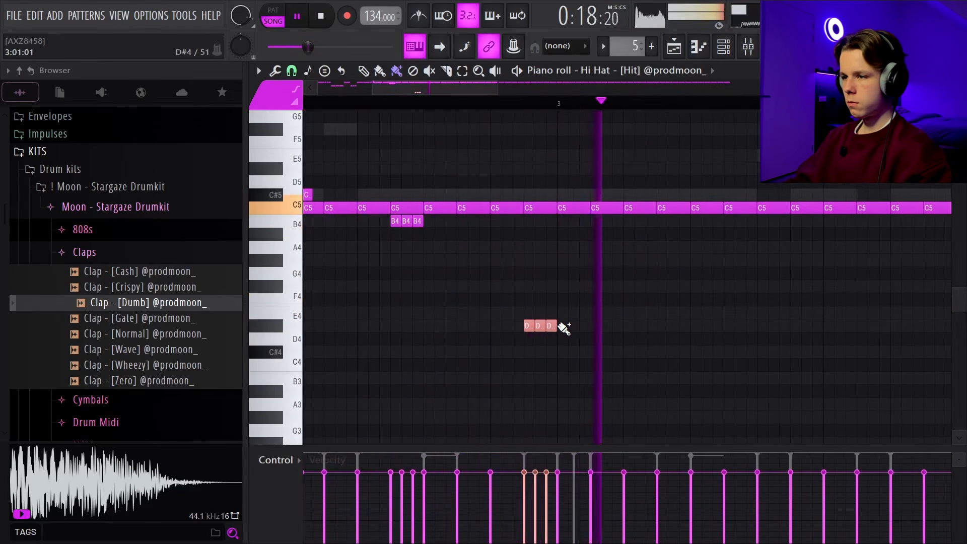
right_click(552, 326)
right_click(540, 326)
right_click(529, 326)
Paint three separate short D#4 hi-hat notes across the end of bar 2.
left_click(497, 326)
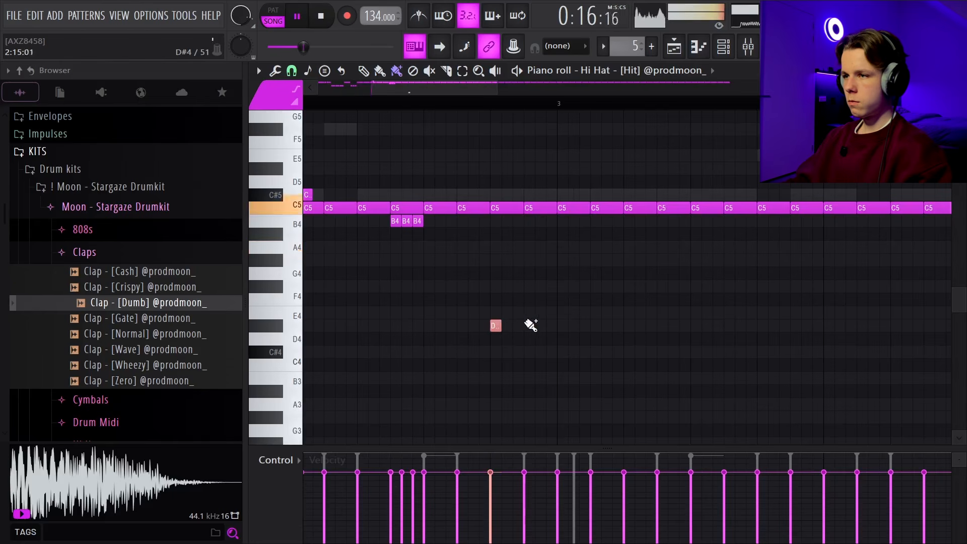
left_click(520, 327)
left_click(541, 326)
scroll(607, 342, "down", 3)
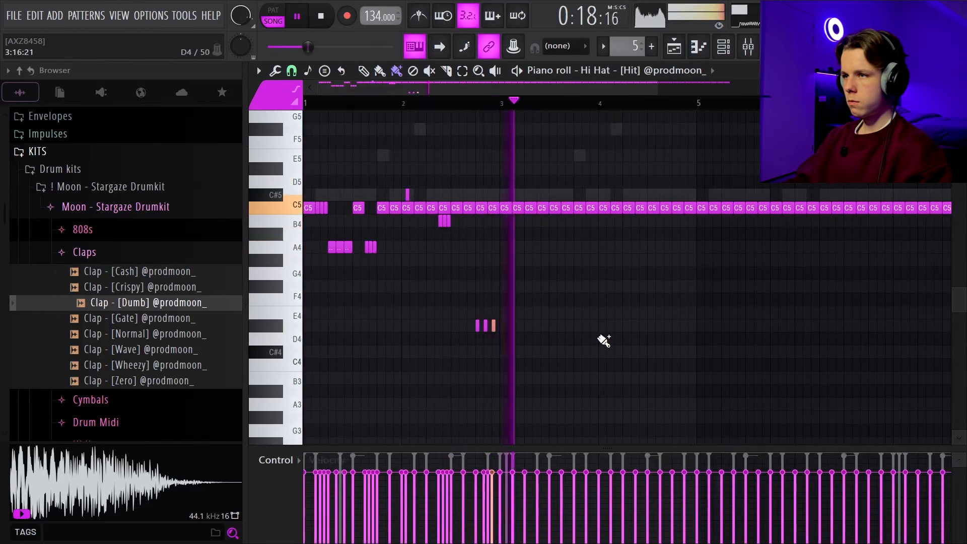
Raise the three separate short hi-hat notes at the end of bar 2 by three semitones to F#4.
key("space")
key("space")
left_click_drag(563, 330, 405, 327)
key("shift+Up")
key("shift+Up")
key("shift+Up")
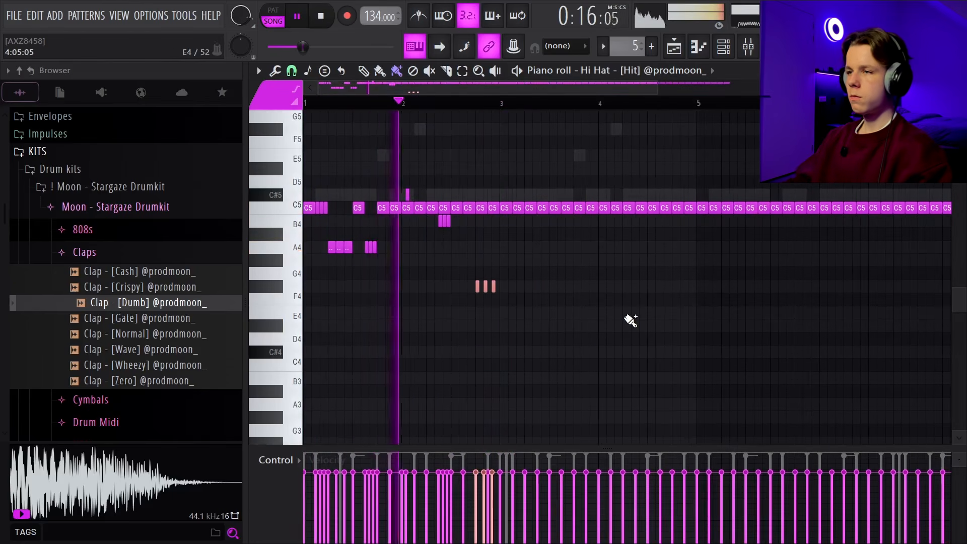
Delete the hi-hat notes from bar 3 onward and duplicate the first two bars into bars 3 and 4.
scroll(555, 292, "down", 2)
key("space")
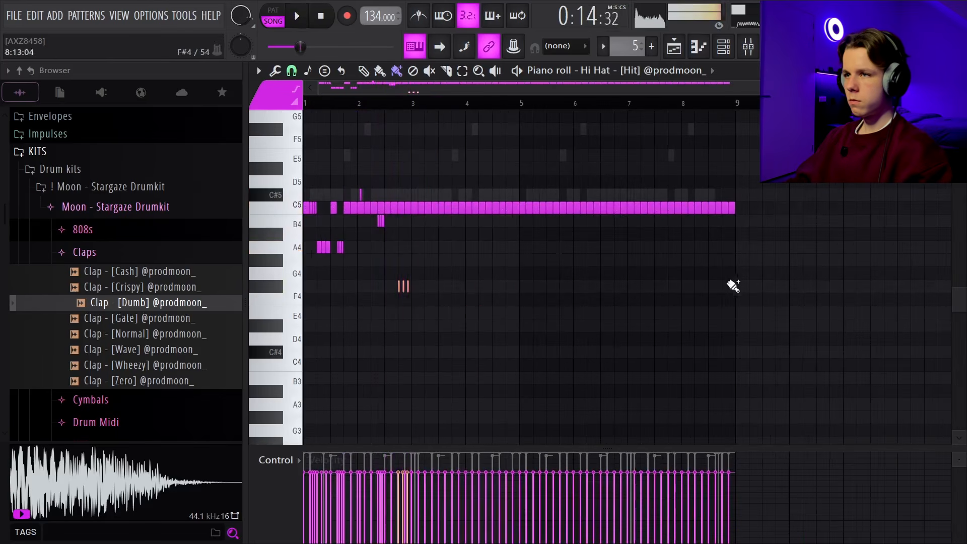
key("space")
left_click_drag(795, 261, 416, 154)
key("Delete")
key("ctrl+b")
scroll(364, 242, "up", 2)
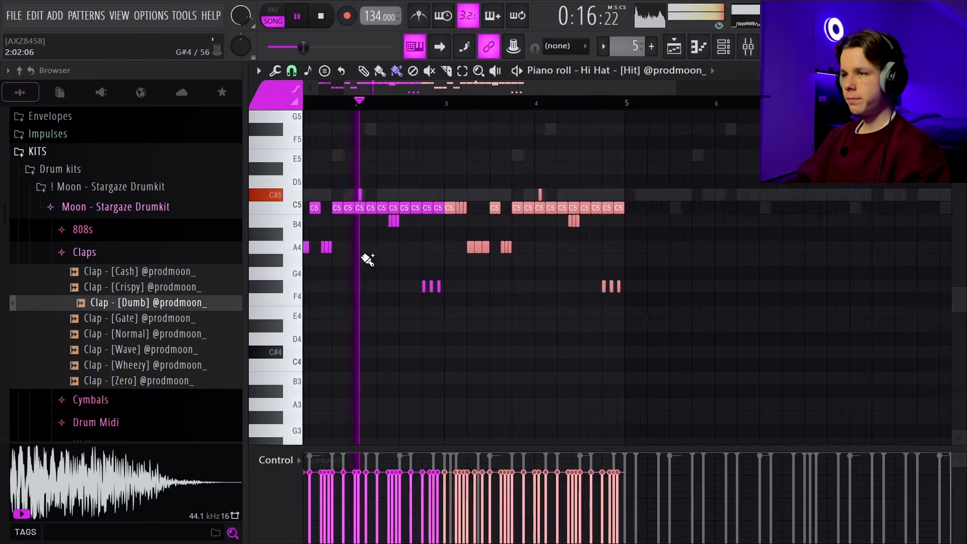
scroll(368, 259, "up", 1)
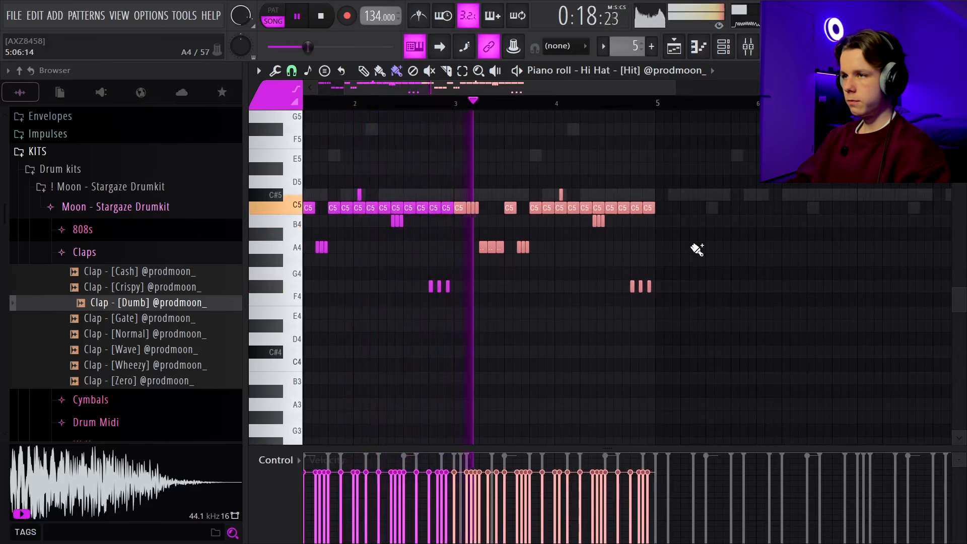
Move the three short hi-hat notes at the end of bar 4 down to A3, and duplicate the four-bar pattern into bars 5 to 8.
left_click_drag(704, 282, 608, 300)
key("ctrl+Down")
key("shift+Up")
key("shift+Up")
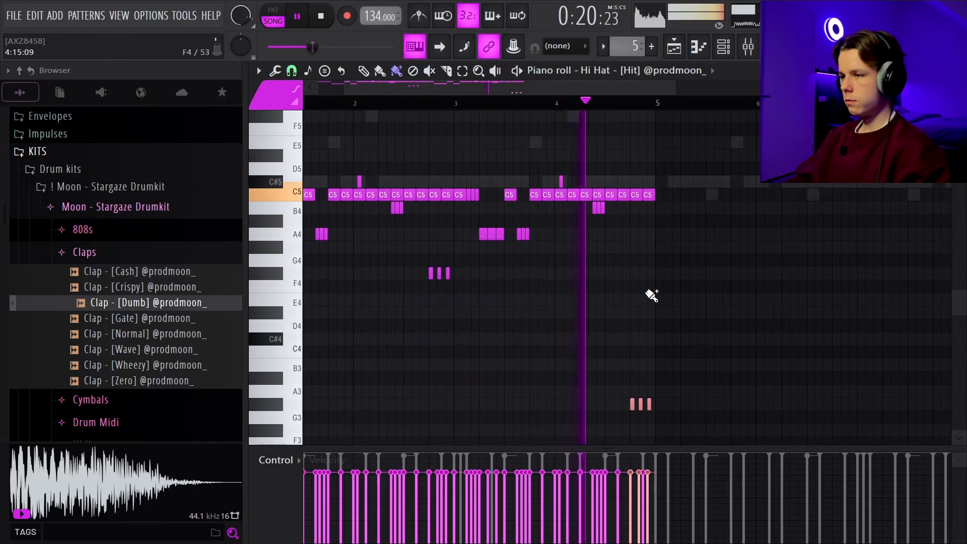
scroll(758, 309, "down", 5)
scroll(780, 305, "down", 3)
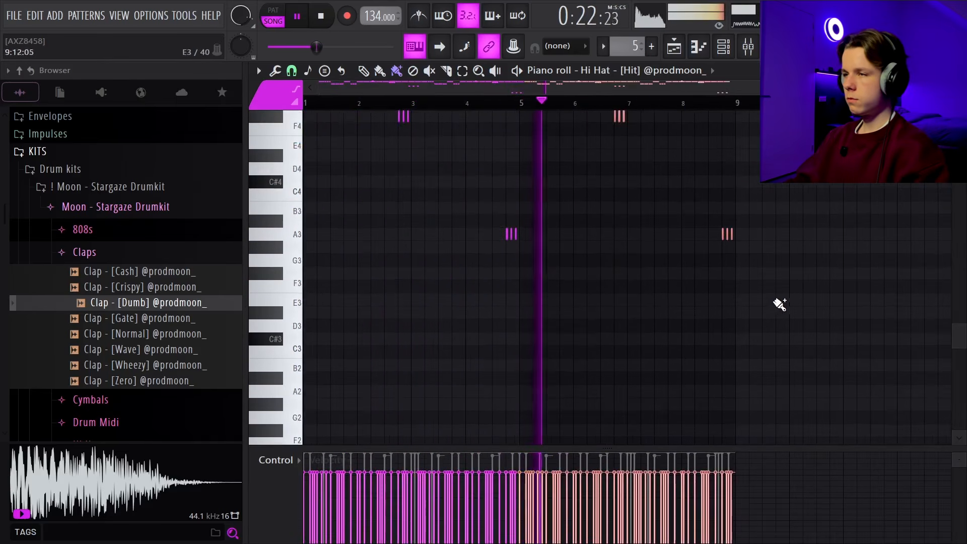
scroll(780, 305, "up", 3)
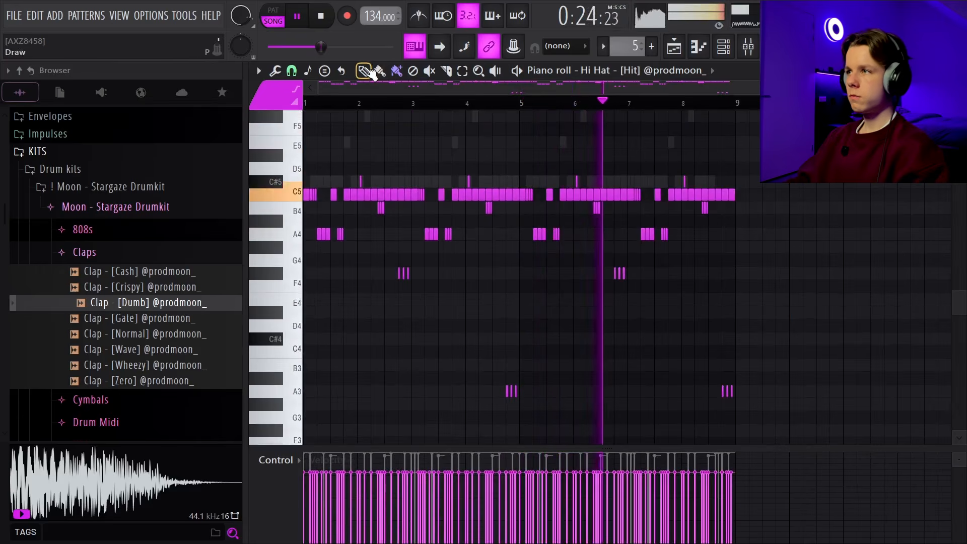
Add Open Hat [Smooth] hits on steps 5 and 15 of bar 2 in the step sequencer.
left_click(367, 70)
scroll(810, 259, "down", 1)
scroll(810, 258, "up", 1)
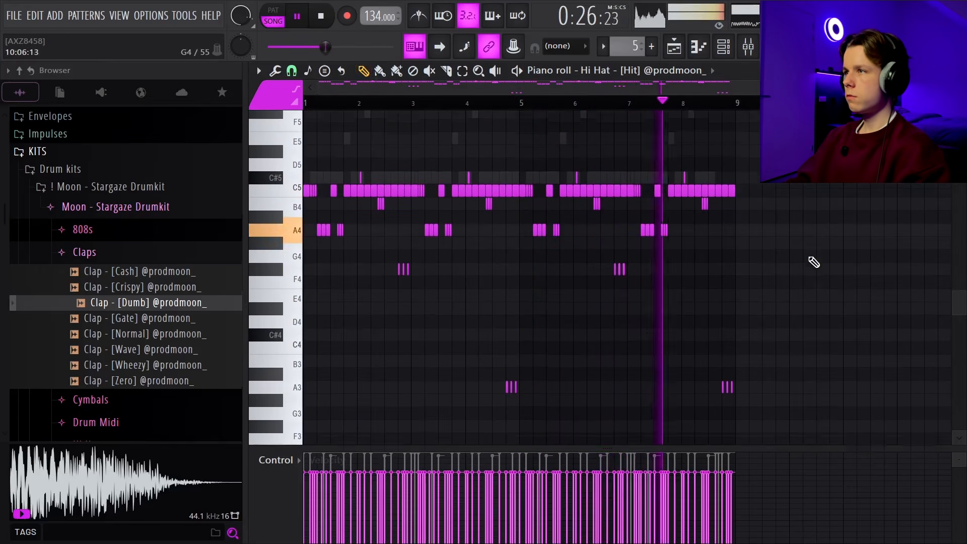
scroll(812, 261, "up", 1)
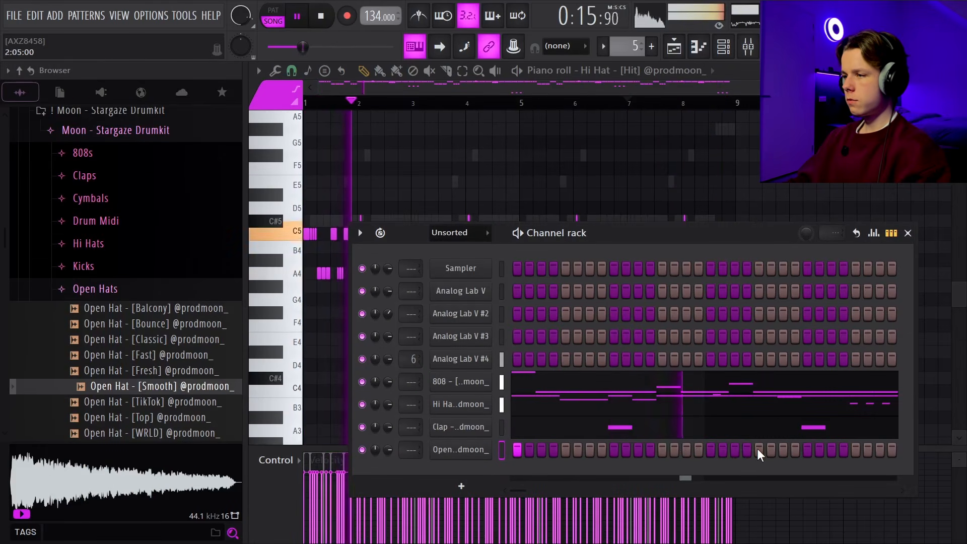
left_click(759, 450)
left_click(832, 450)
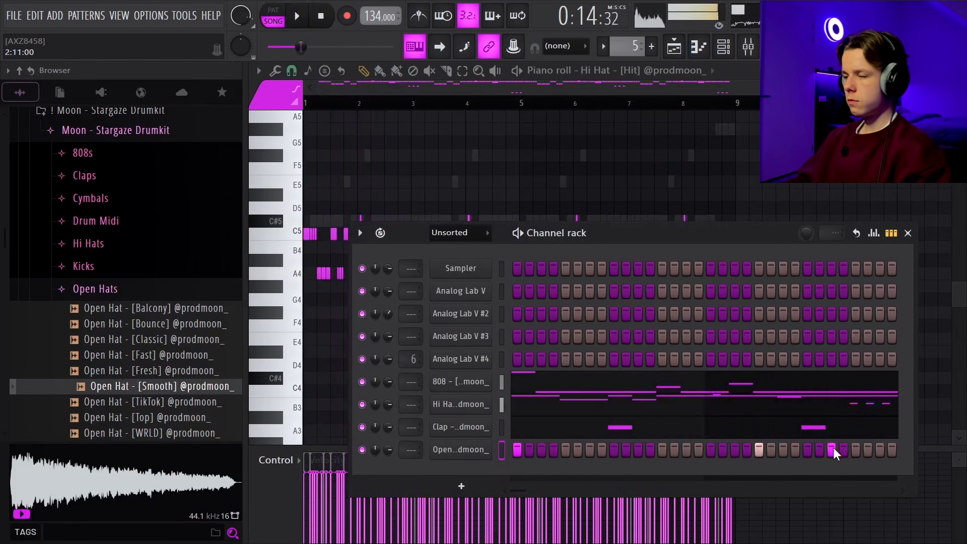
key("space")
left_click(880, 449)
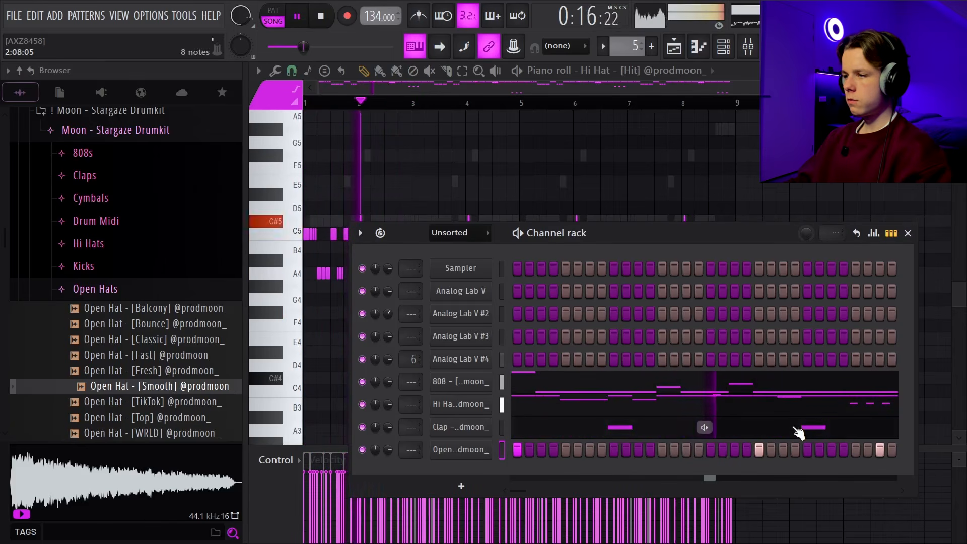
Move the last open hat hit in bar 2 back to step 13 in the piano roll.
right_click(471, 454)
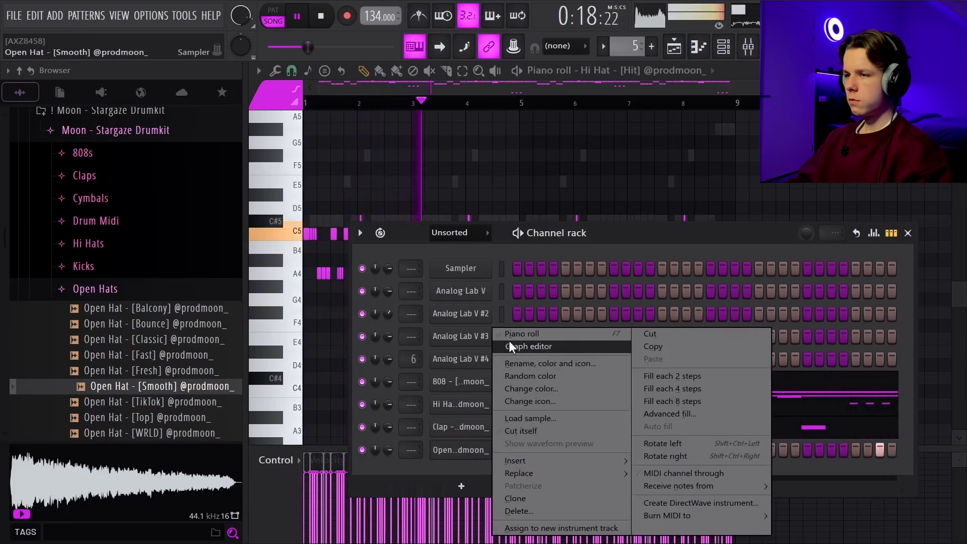
left_click(509, 345)
scroll(317, 315, "up", 2, "ctrl")
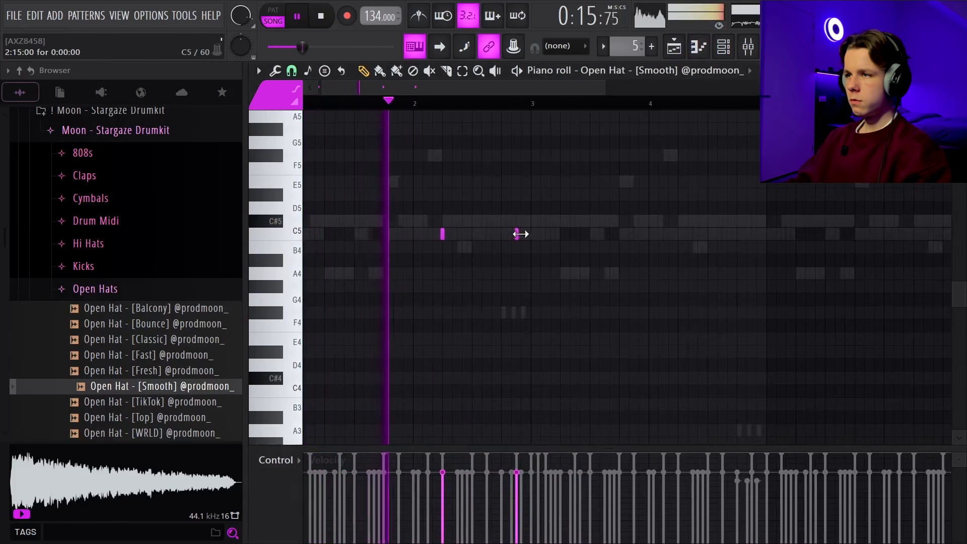
left_click_drag(517, 233, 501, 234)
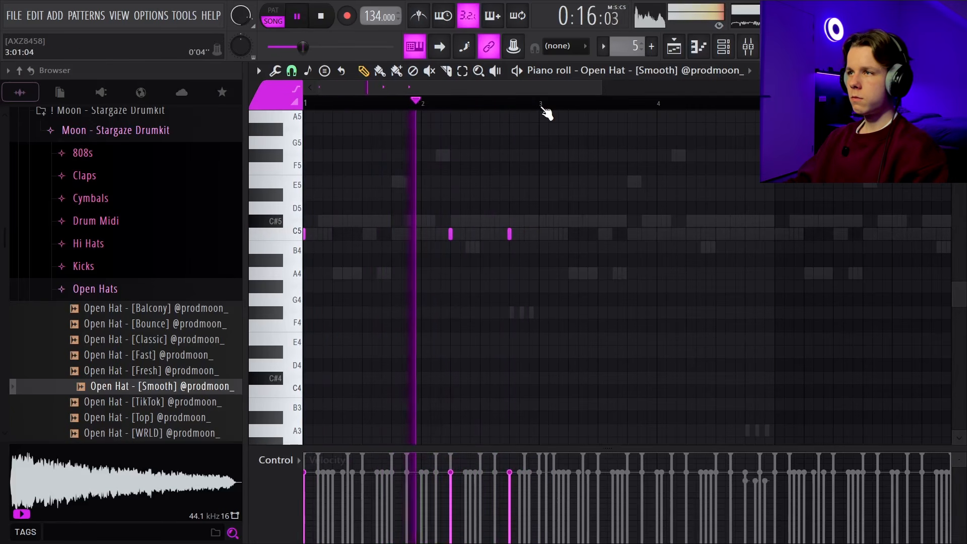
Duplicate the two-bar open hat pattern until it fills all eight bars.
key("ctrl+a")
key("ctrl+b")
scroll(715, 208, "down", 3, "ctrl")
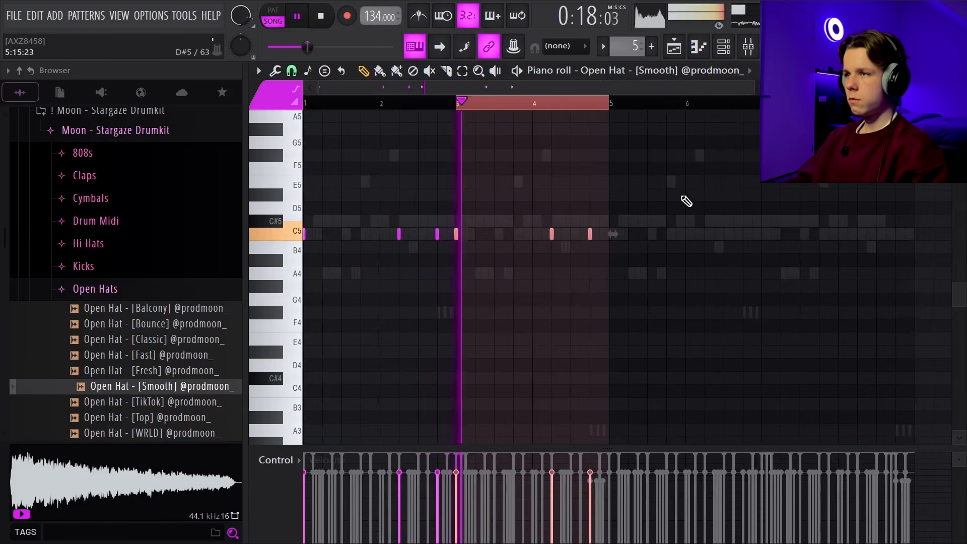
key("ctrl+b")
key("ctrl+b")
key("ctrl+d")
Set a quick fade-out of about 11% on the open hat sample.
left_click(724, 47)
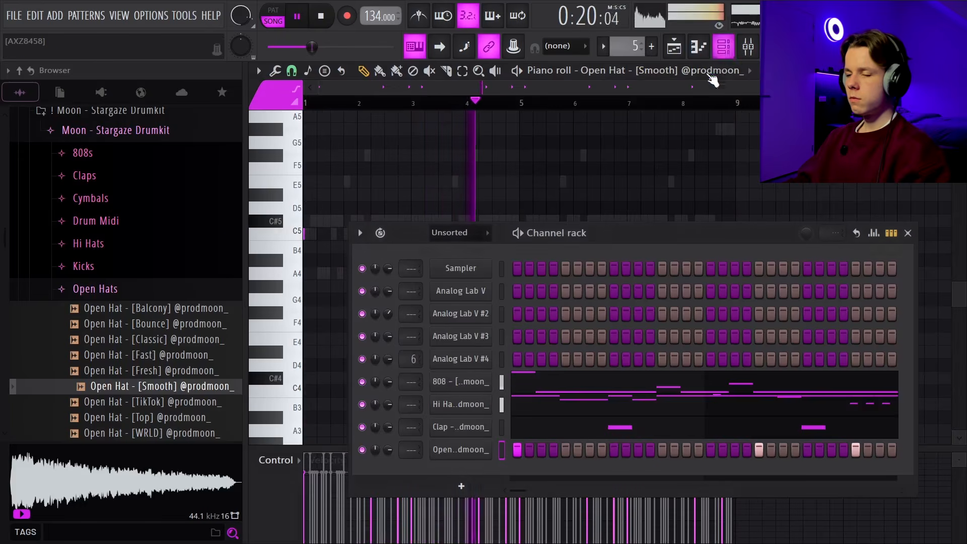
left_click(461, 449)
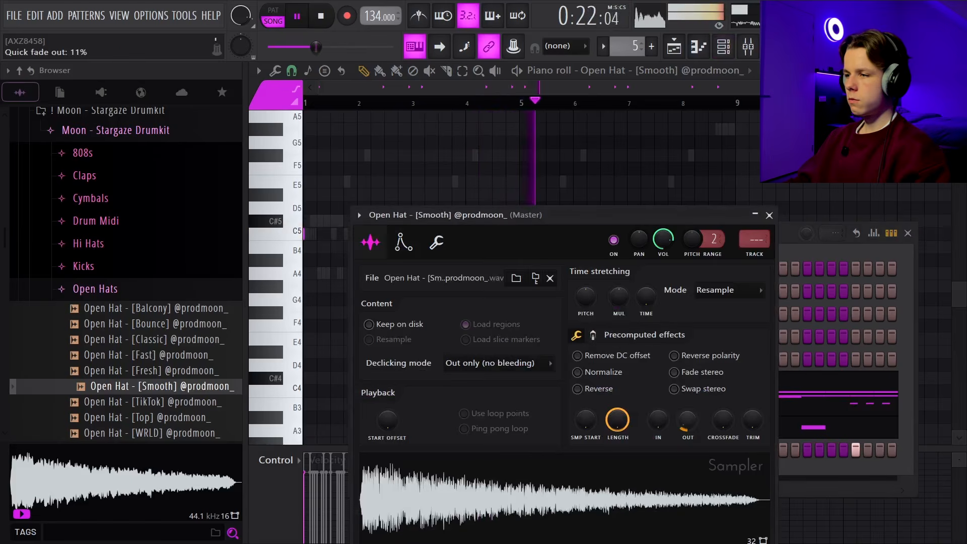
left_click(789, 234)
left_click(908, 233)
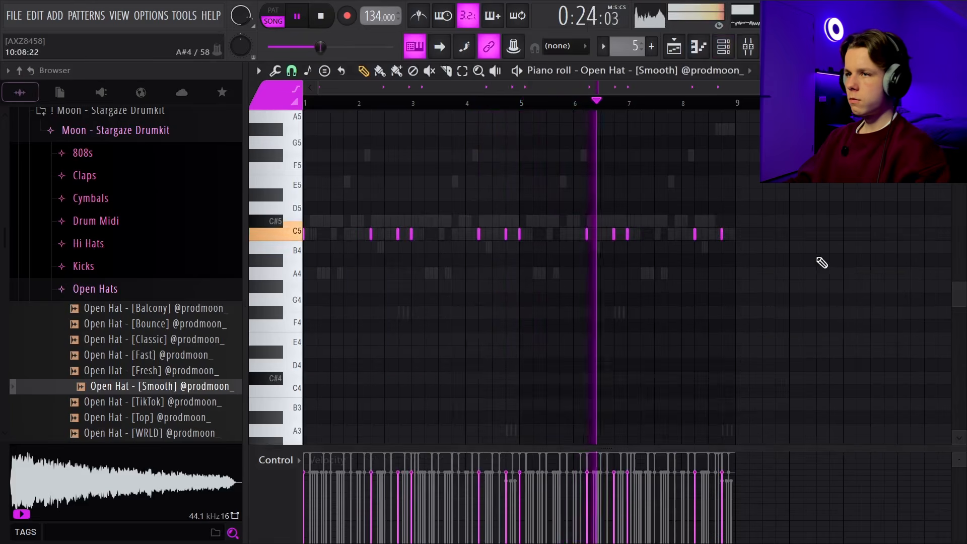
Lengthen all the open hat notes together to about two steps each.
scroll(353, 239, "up", 2)
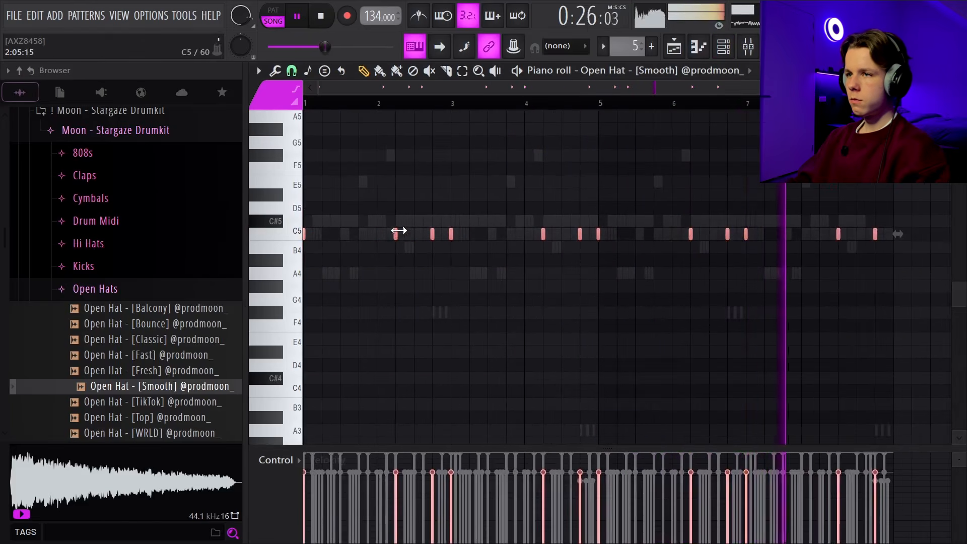
scroll(398, 232, "down", 2)
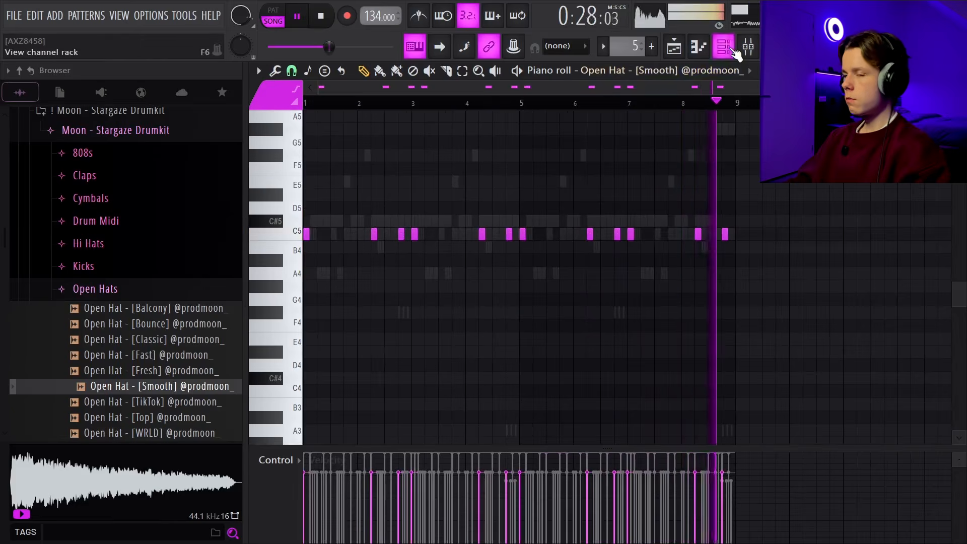
left_click(724, 46)
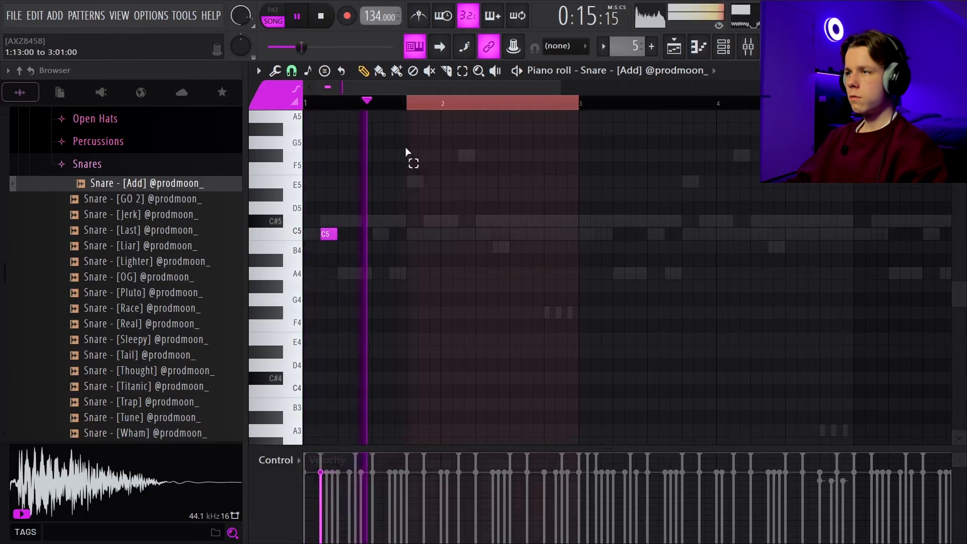
Duplicate the two-bar Snare [Add] pattern into bars 3 and 4.
left_click_drag(406, 152, 308, 151)
key("ctrl+b")
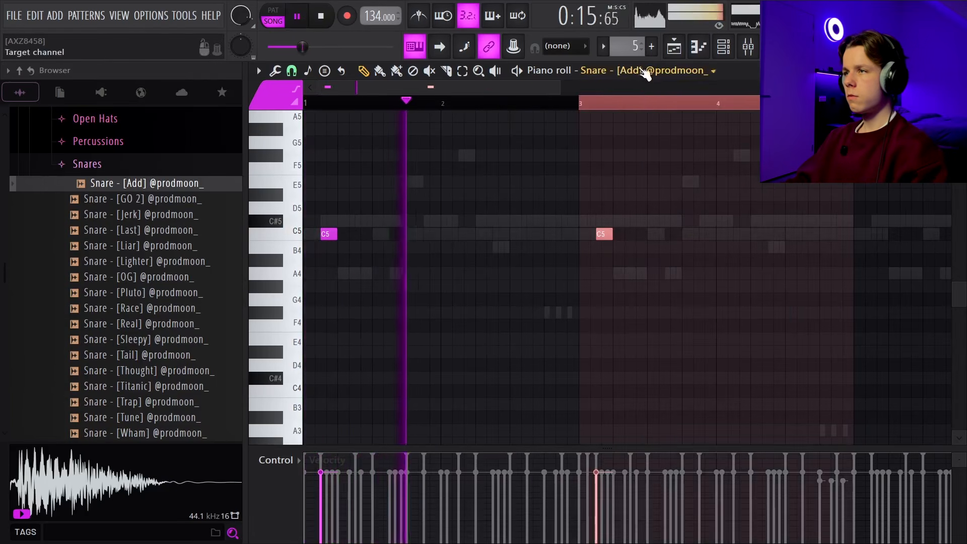
left_click(648, 105, "ctrl")
Paint two separate short F#5 snare notes in the second beat of bar 4, the first on step 5.
scroll(554, 262, "down", 3)
scroll(453, 278, "up", 1)
scroll(429, 289, "up", 3)
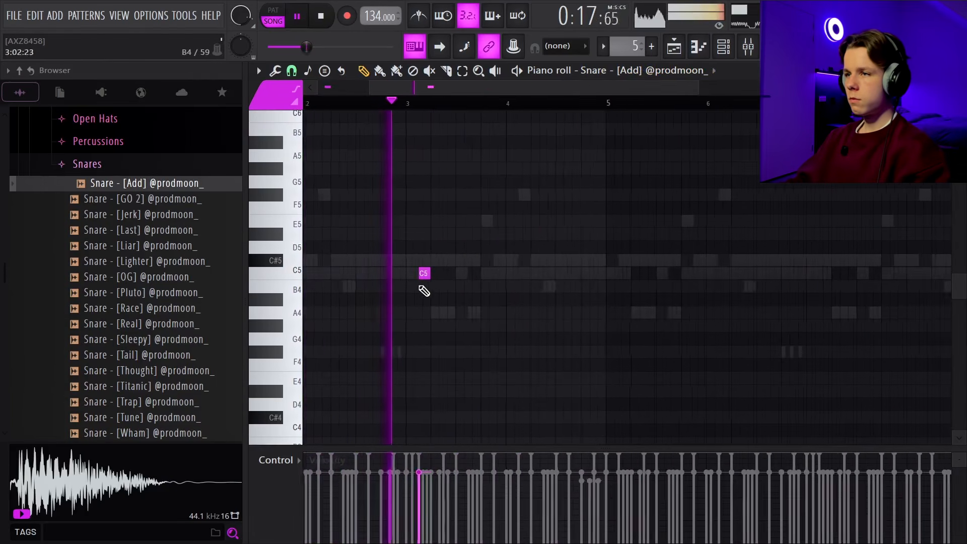
scroll(524, 273, "up", 1)
left_click(397, 71)
scroll(613, 237, "up", 2)
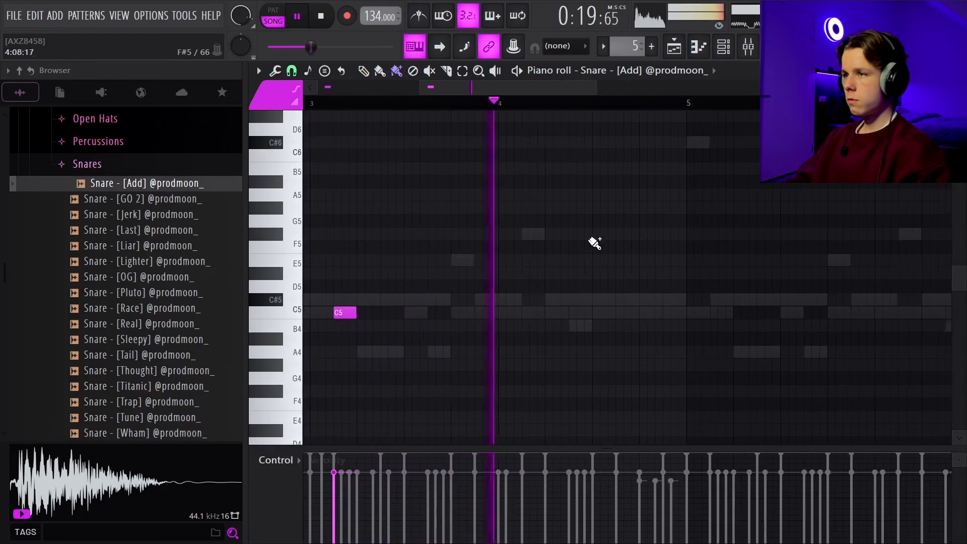
left_click_drag(565, 210, 589, 217)
right_click(582, 209)
key("space")
key("space")
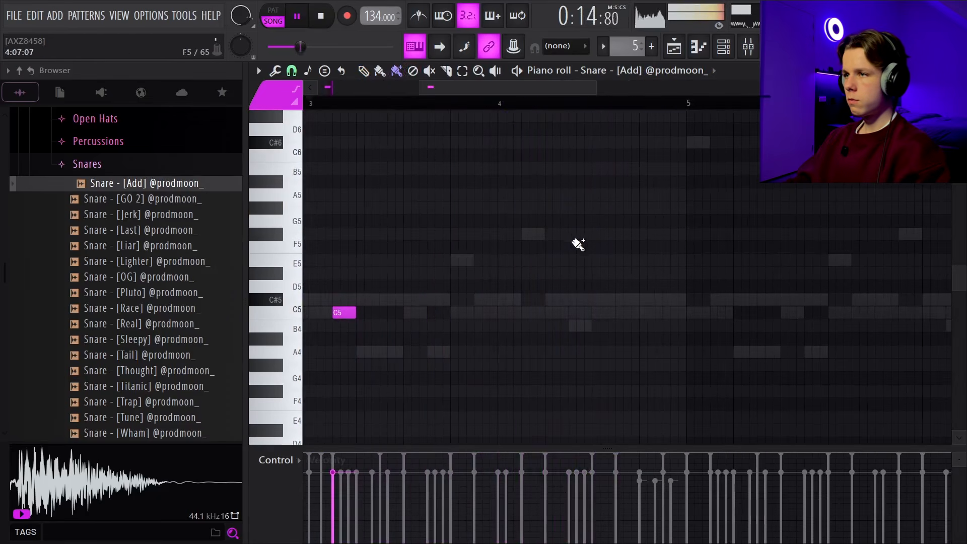
left_click(548, 233)
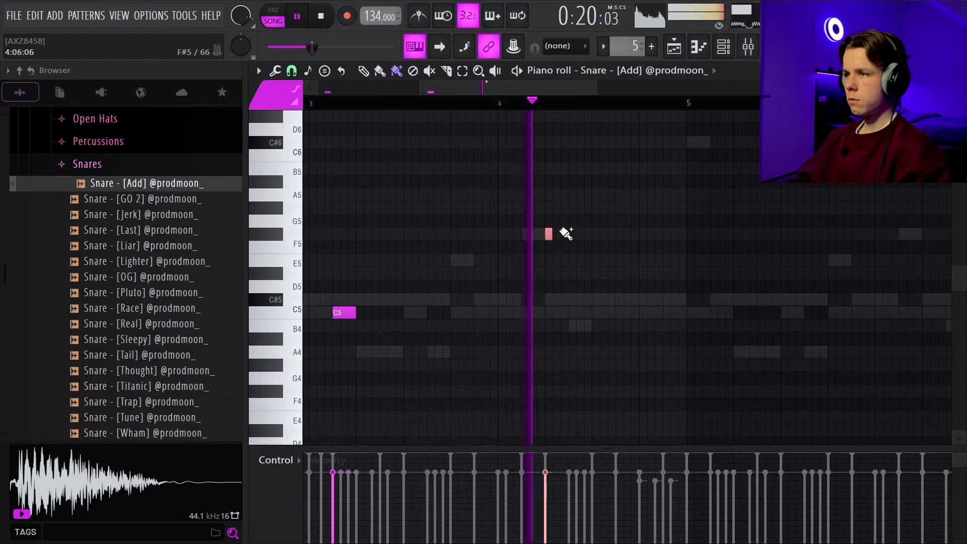
left_click(567, 235)
key("space")
key("space")
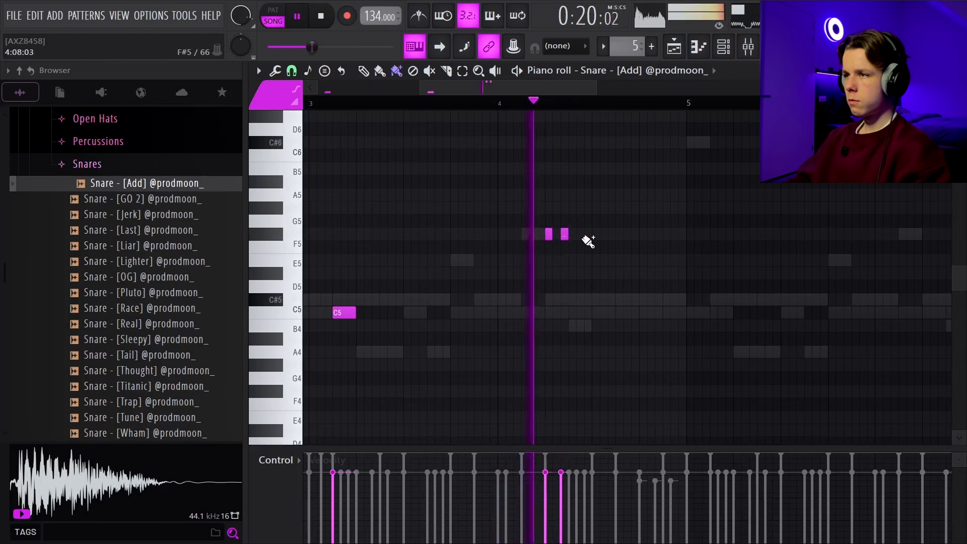
Add two more short F#5 snare notes directly after the second one to form a three-note roll.
left_click(579, 235)
key("space")
right_click(579, 236)
key("space")
left_click(575, 235)
key("space")
right_click(582, 239)
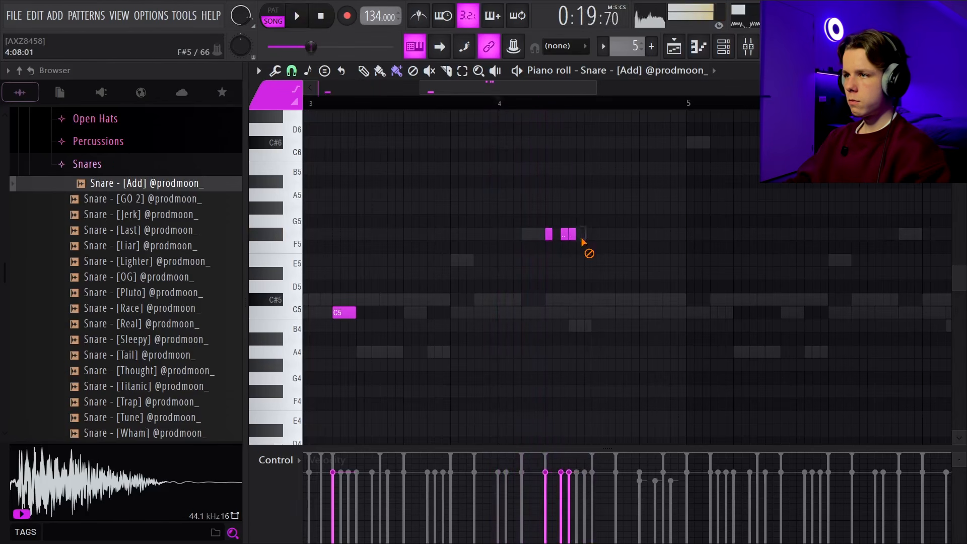
key("space")
left_click(581, 238)
key("space")
key("space")
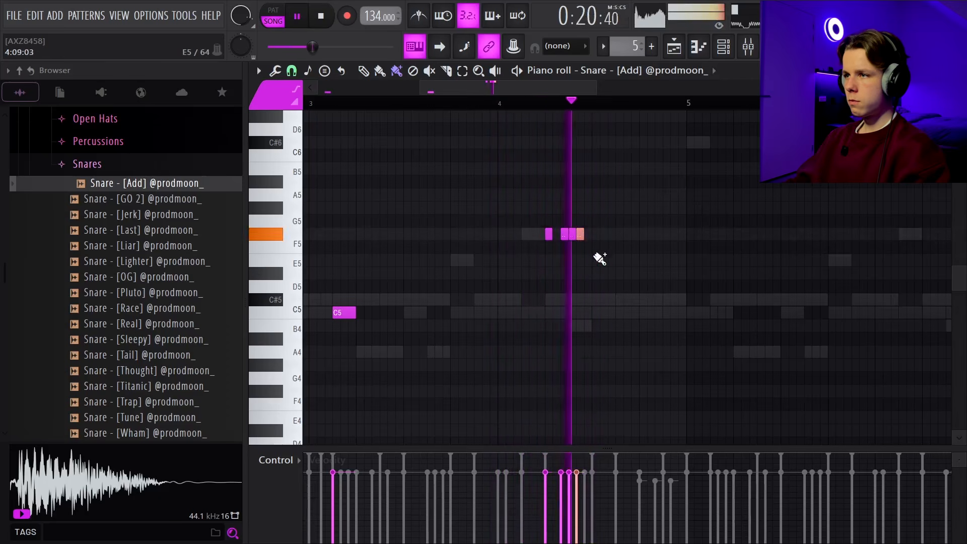
Try a short E5 snare note on step 11 of bar 4, following the F#5 roll.
left_click(599, 261)
key("space")
right_click(601, 262)
key("space")
left_click(620, 261)
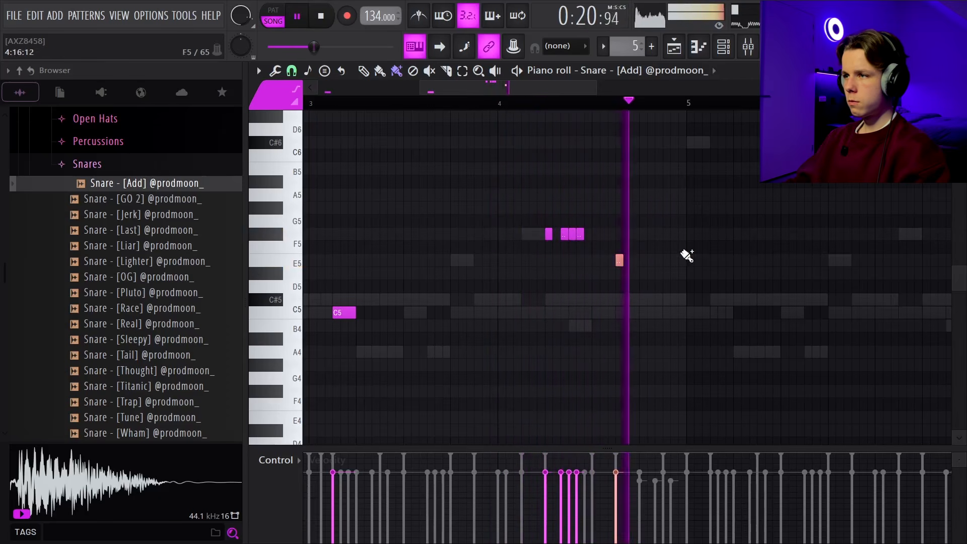
key("space")
key("space")
Try a short D#5 snare note at two positions near the end of bar 4.
left_click(653, 275)
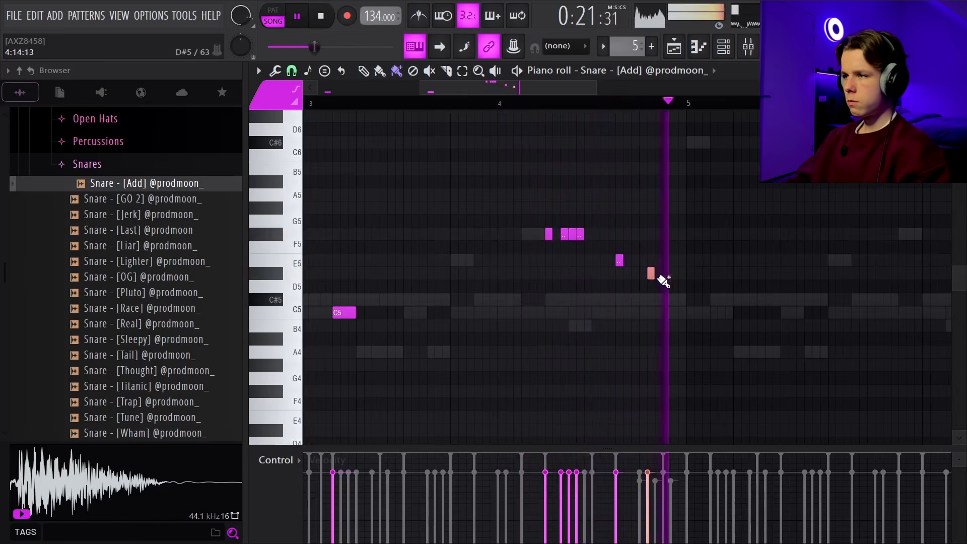
key("space")
right_click(653, 275)
key("space")
scroll(667, 280, "up", 3)
left_click(665, 275)
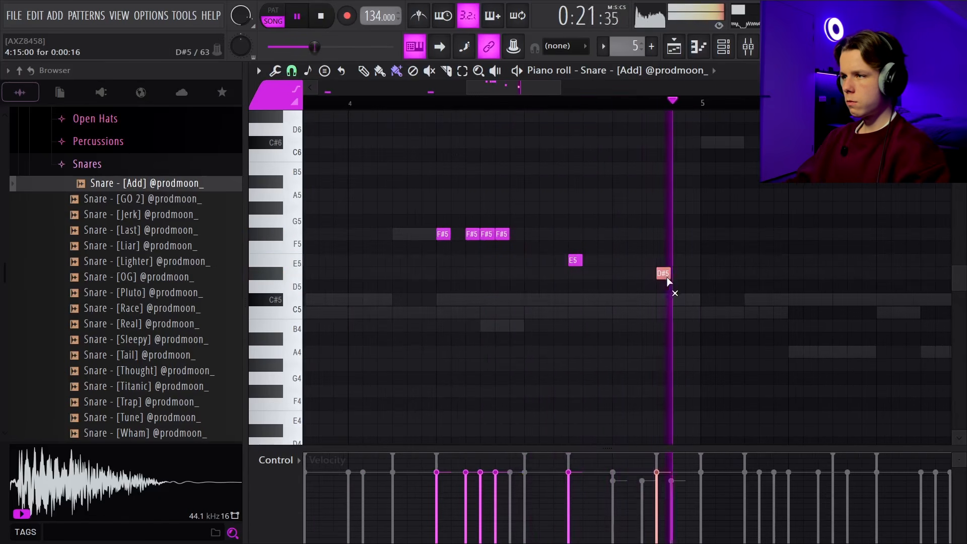
key("space")
right_click(664, 275)
key("space")
Replace the E5 snare note on step 11 of bar 4 with a short D#5 note.
left_click(574, 273)
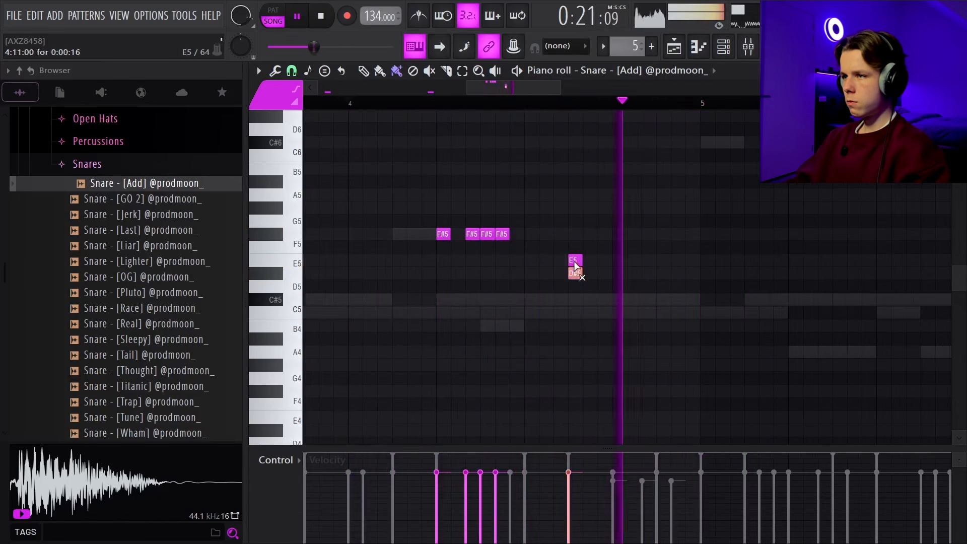
key("space")
right_click(574, 262)
key("space")
Try a short B4 snare note on step 15 of bar 4.
left_click(663, 327)
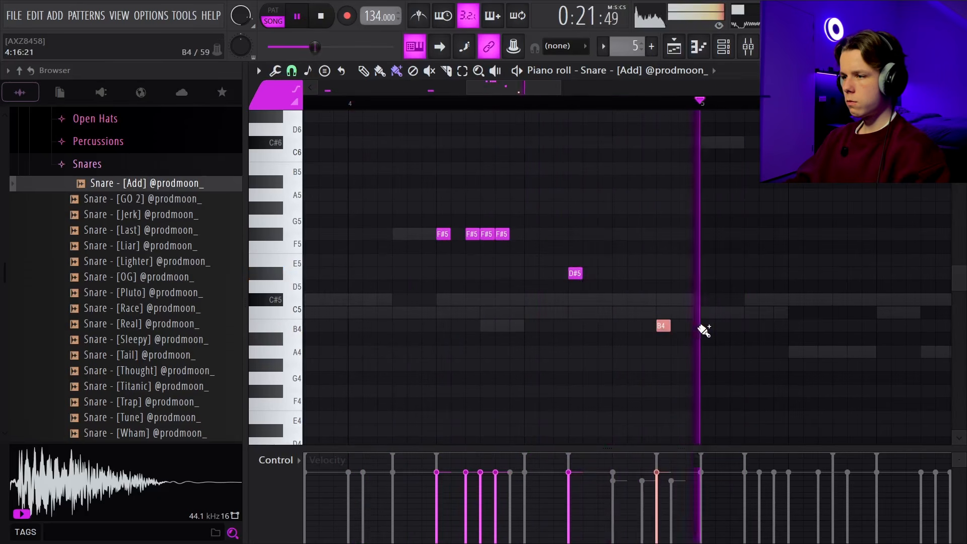
scroll(703, 329, "down", 5)
key("space")
key("space")
scroll(698, 328, "up", 3)
right_click(683, 326)
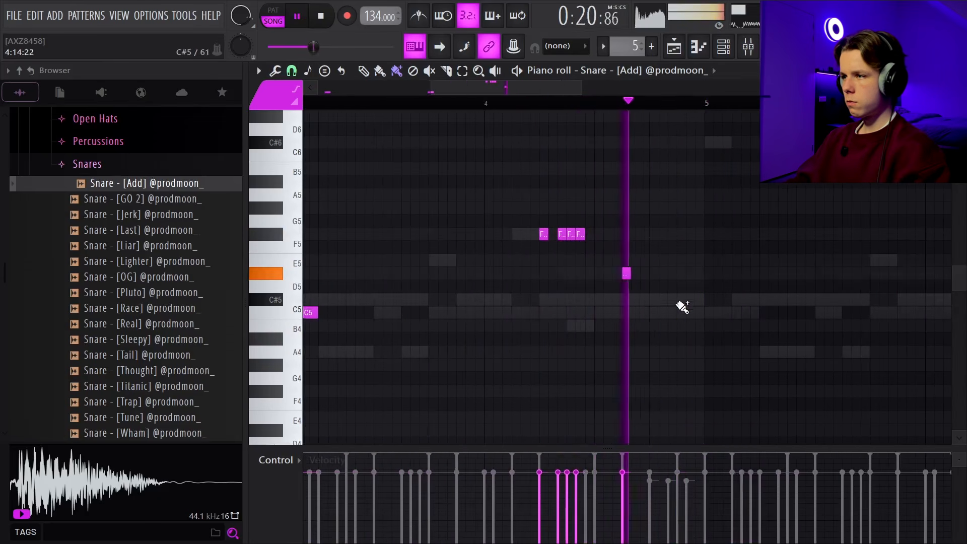
Place a short C#5 snare note on step 15 of bar 4 and replay the snare fill.
left_click(681, 300)
key("space")
key("space")
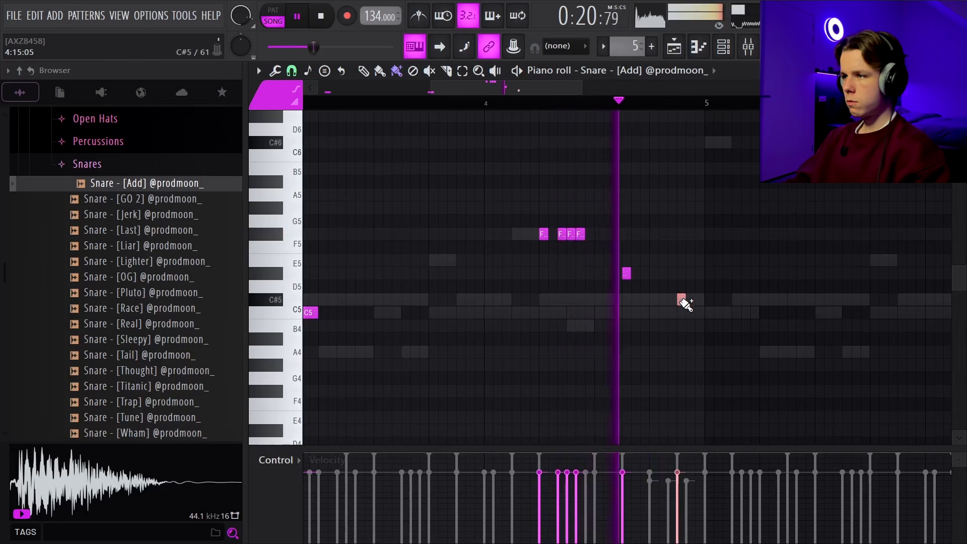
Duplicate the snare pattern from bars 1–4 into bars 5–8 and clear the selection.
scroll(682, 297, "down", 3)
left_click_drag(713, 104, 304, 104)
key("ctrl+b")
scroll(678, 172, "down", 3)
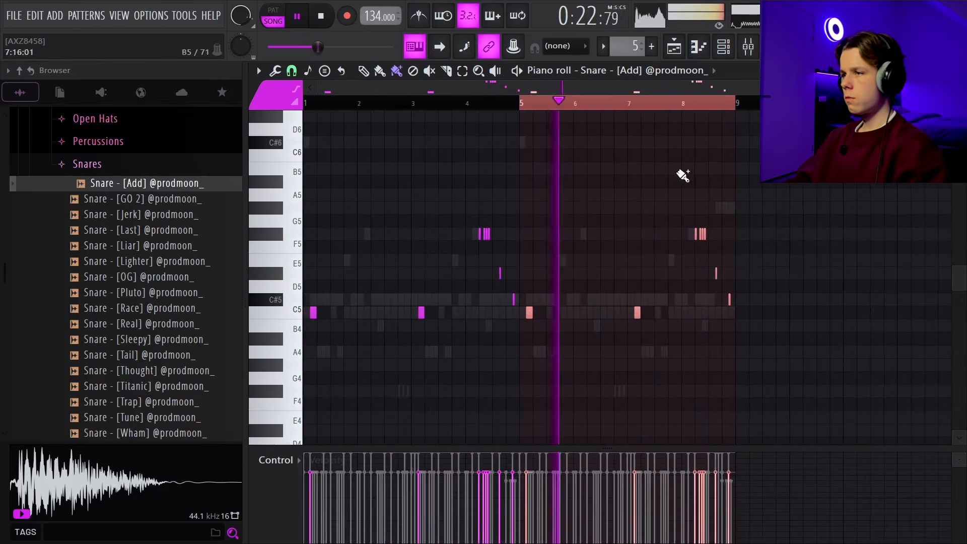
left_click(711, 106, "ctrl")
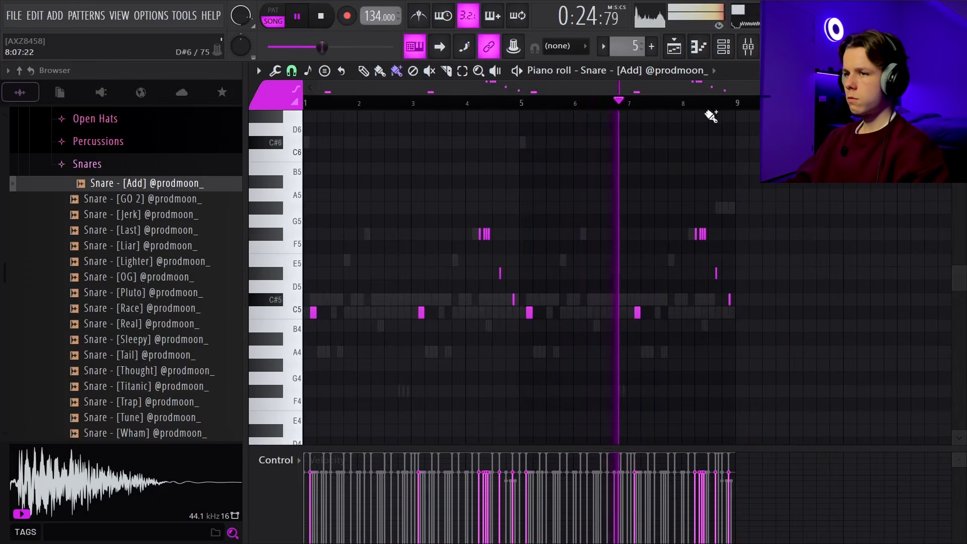
Replace the two C#5 snare notes at the end of bar 8 with three short, evenly spaced C#5 notes.
scroll(756, 293, "up", 3)
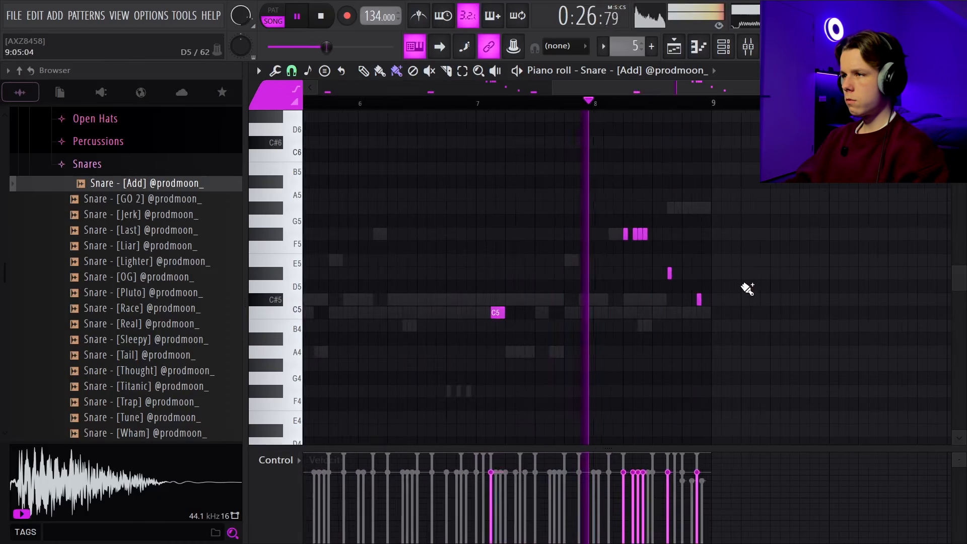
scroll(742, 285, "up", 4)
right_click(609, 304)
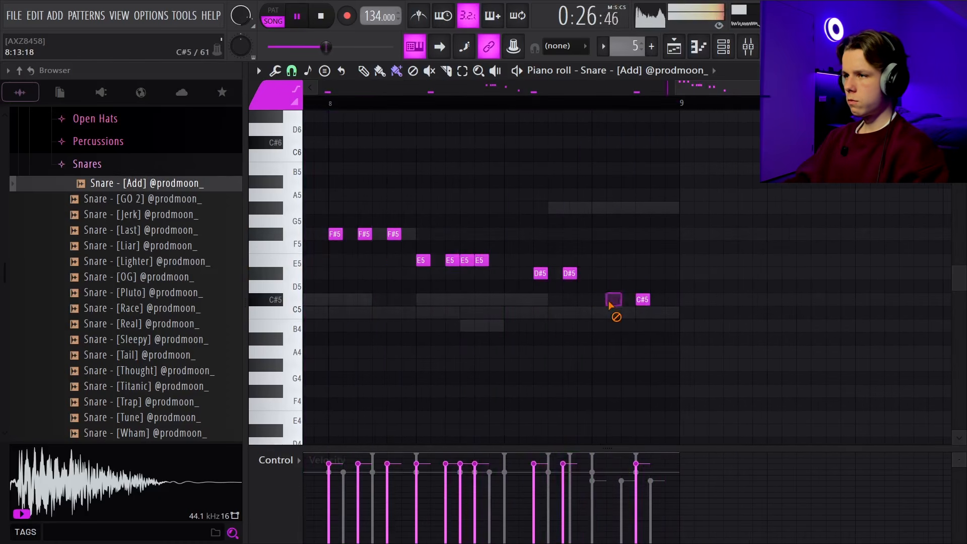
left_click(599, 300)
right_click(640, 300)
left_click(627, 299)
left_click(658, 301)
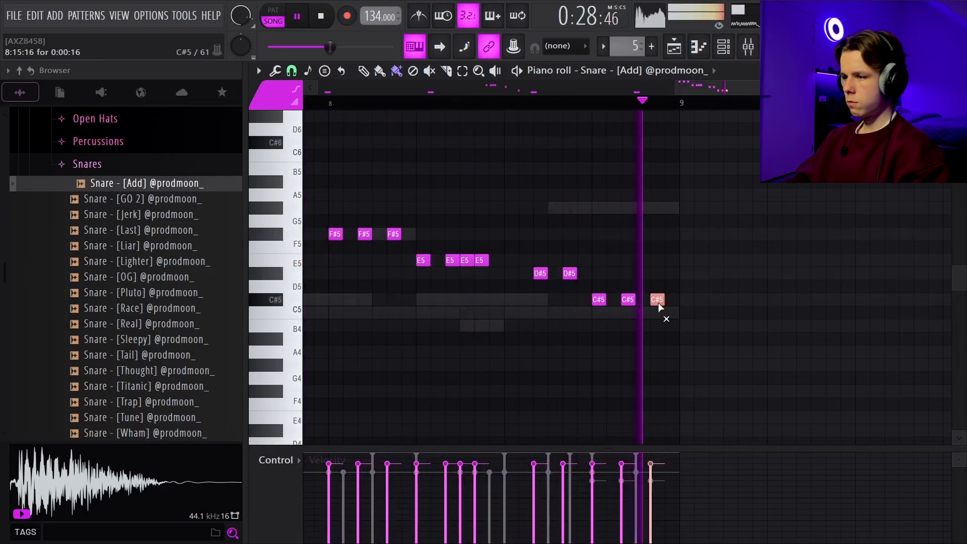
scroll(739, 309, "down", 4)
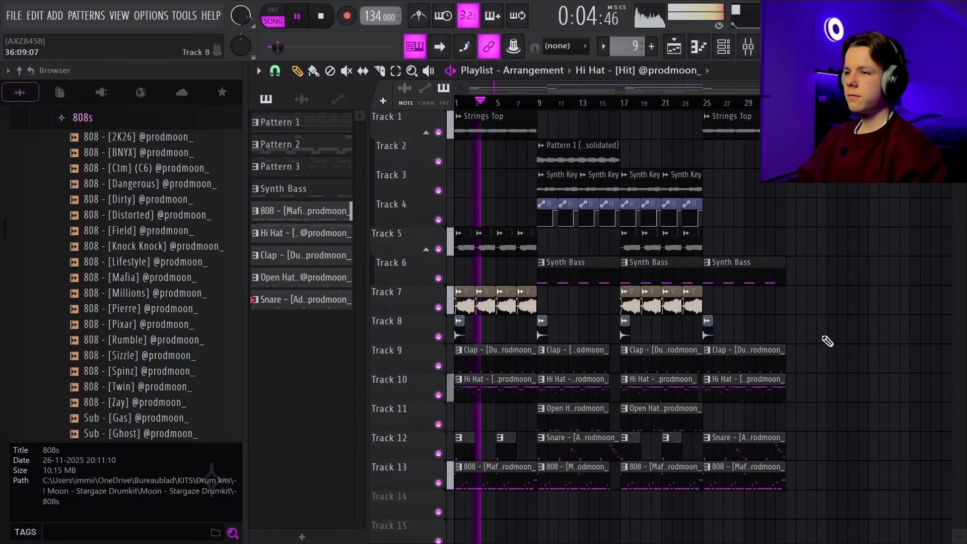
scroll(578, 322, "up", 2)
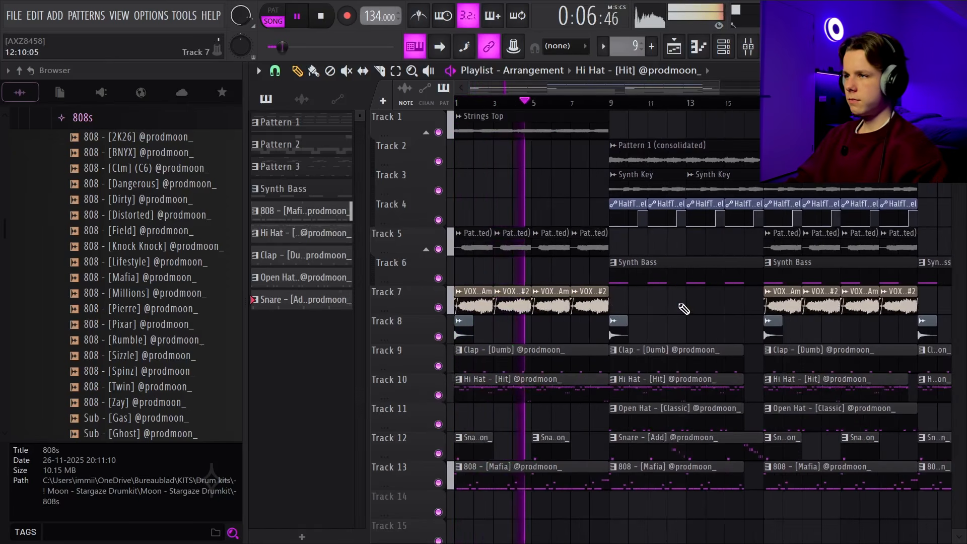
scroll(678, 323, "down", 1)
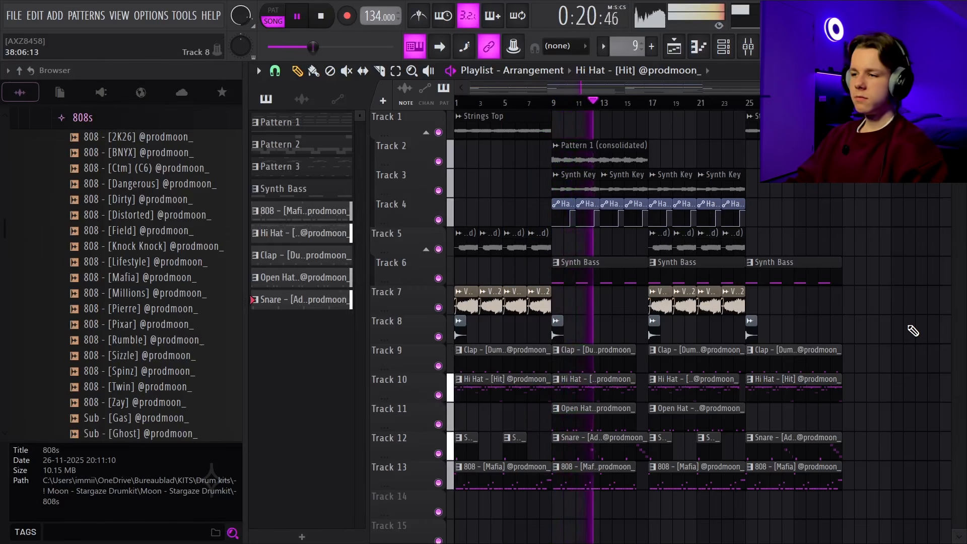
scroll(671, 449, "up", 4)
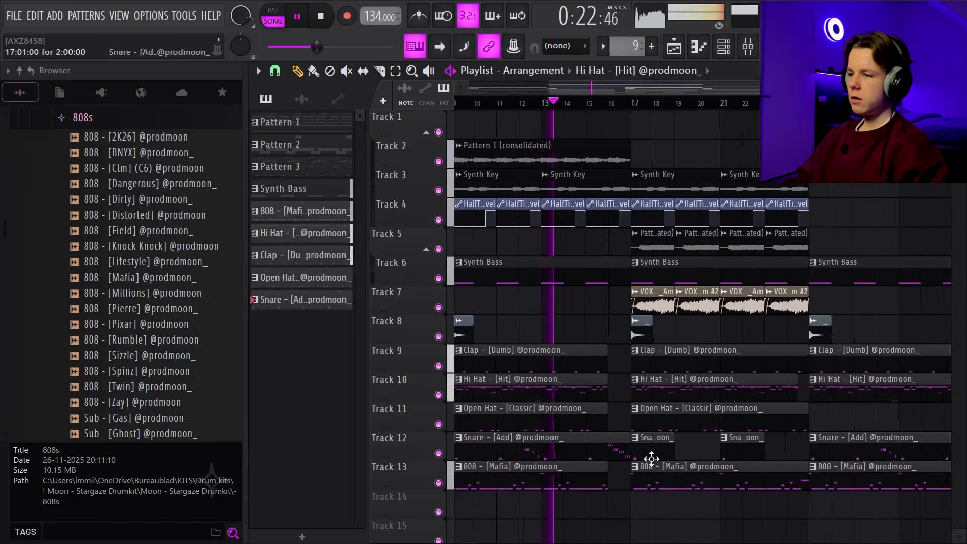
left_click(620, 438, "ctrl")
scroll(725, 403, "down", 5)
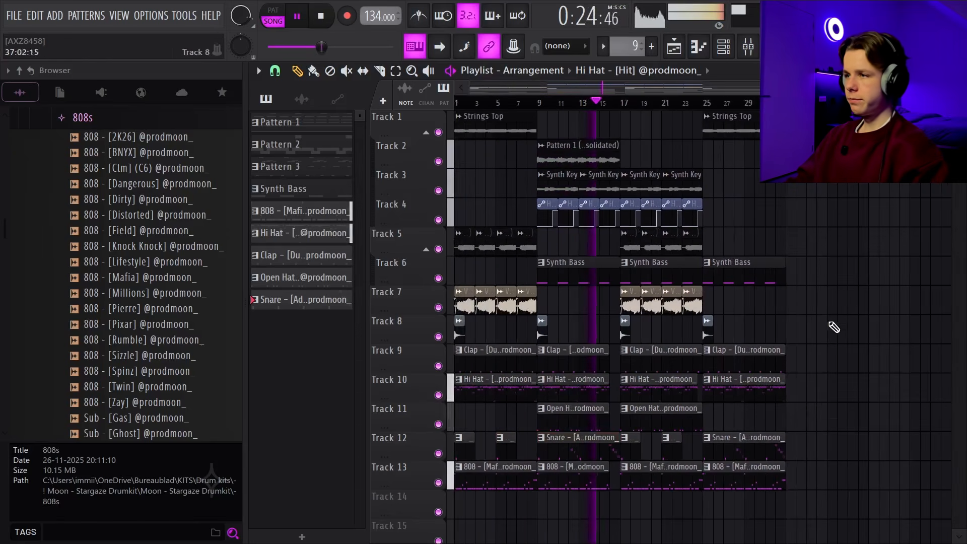
Delete the Synth Bass clip on Track 6 that spans bars 17 to 24 of the arrangement.
scroll(748, 327, "up", 2)
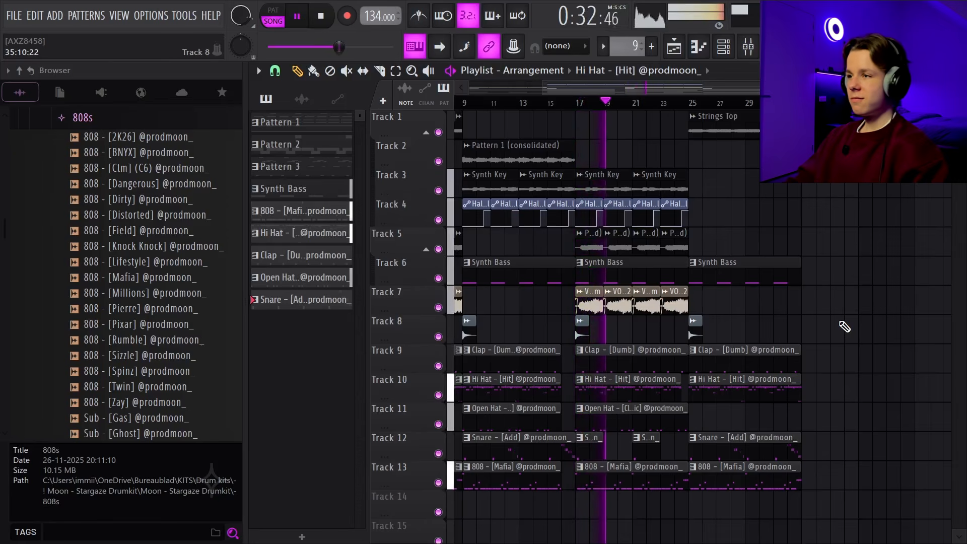
right_click(662, 268)
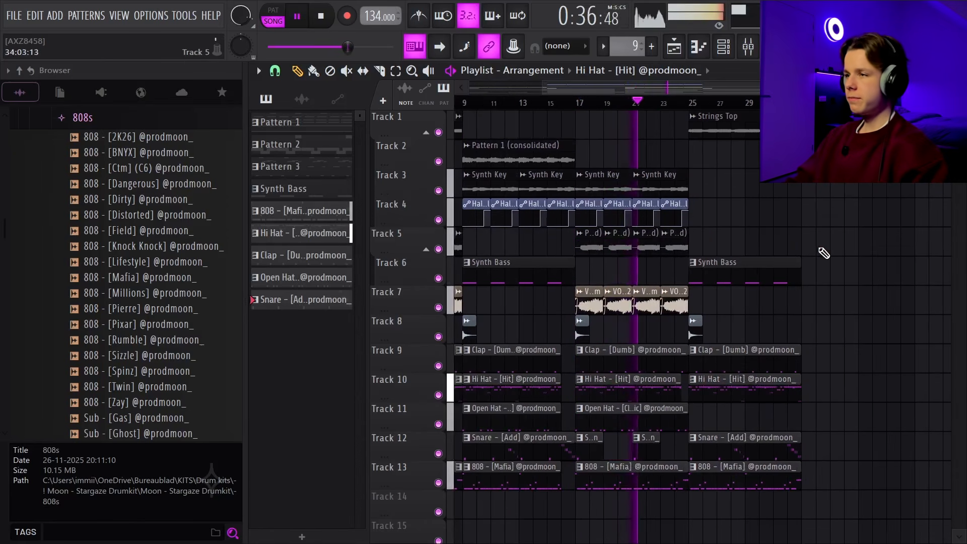
right_click(780, 262)
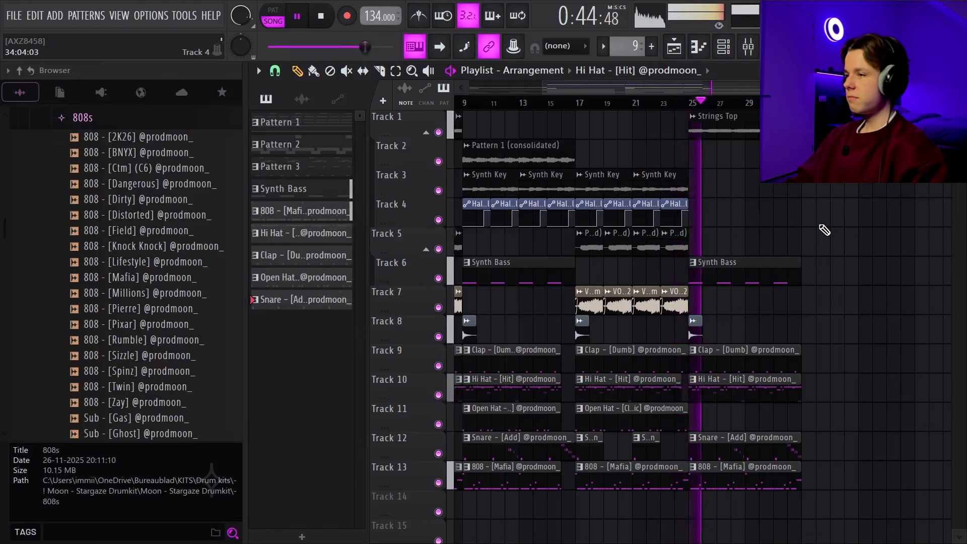
Select the four audio clips on Track 8, slightly lower their gain, and clear the selection.
left_click_drag(758, 331, 347, 352)
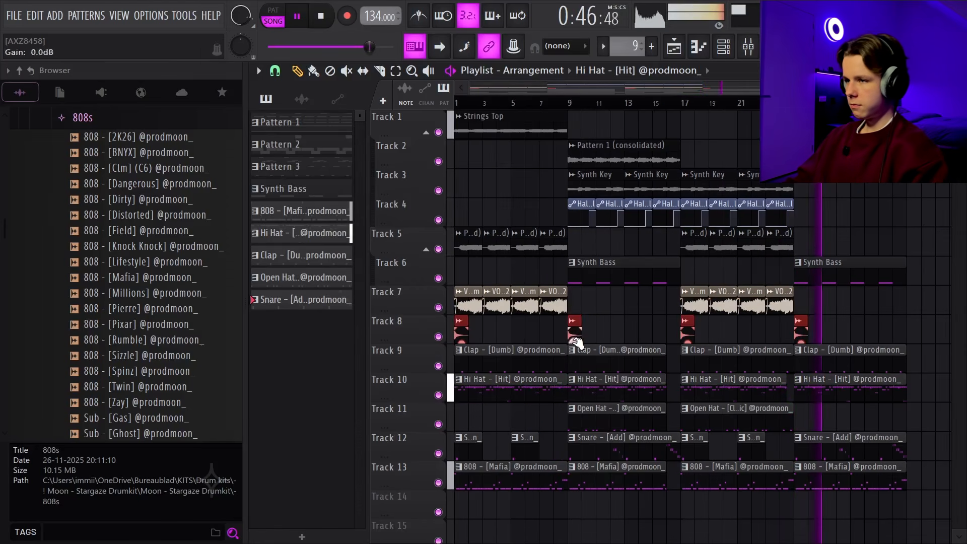
left_click_drag(575, 342, 574, 346)
scroll(773, 320, "down", 2)
left_click(899, 319, "ctrl")
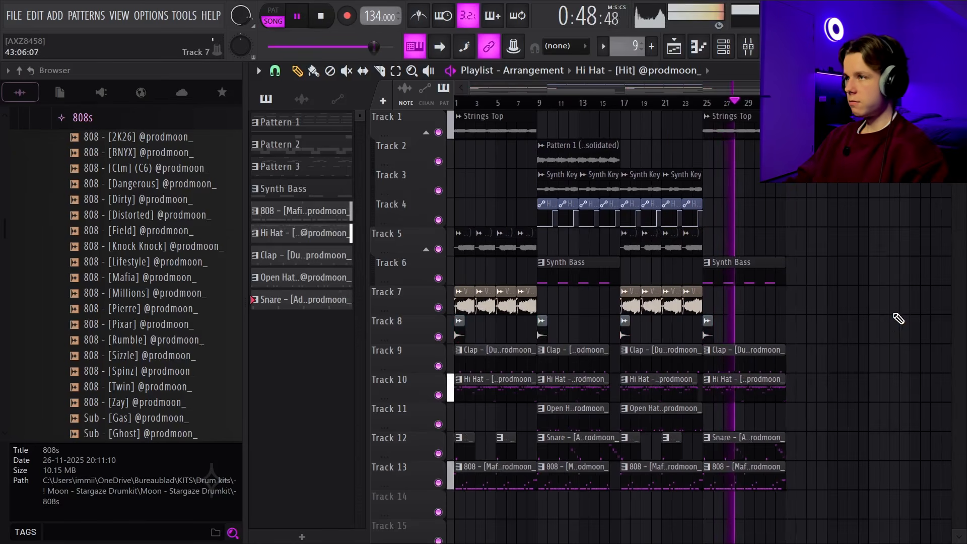